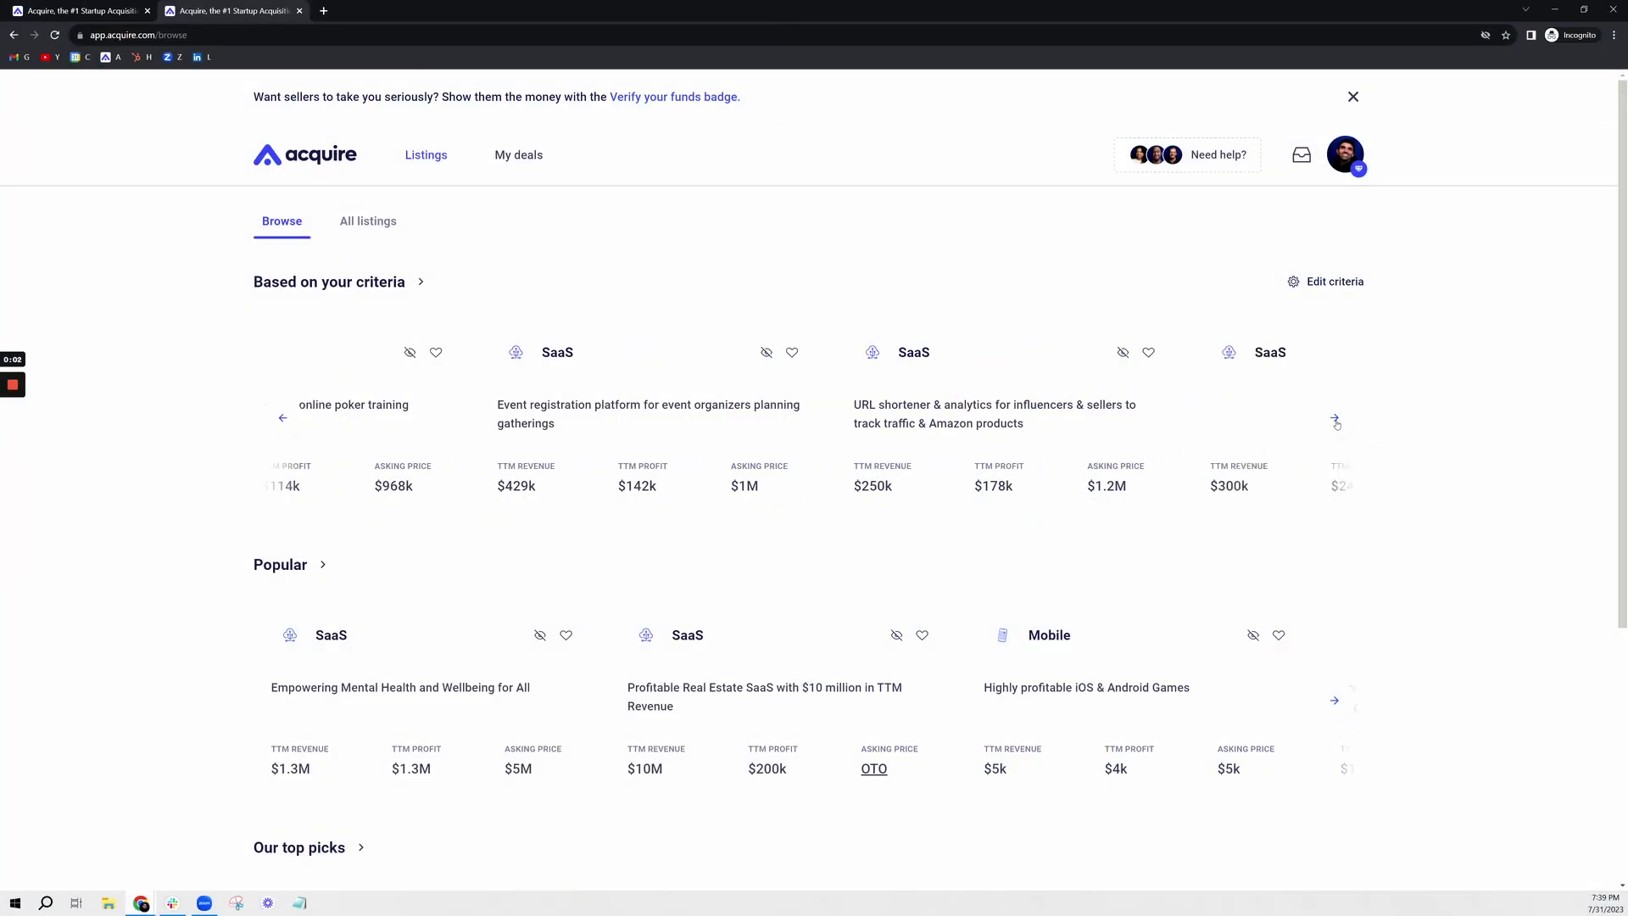
Step: Glance at the Real Estate SaaS listing, then open the Twitter deal from My deals
click(519, 156)
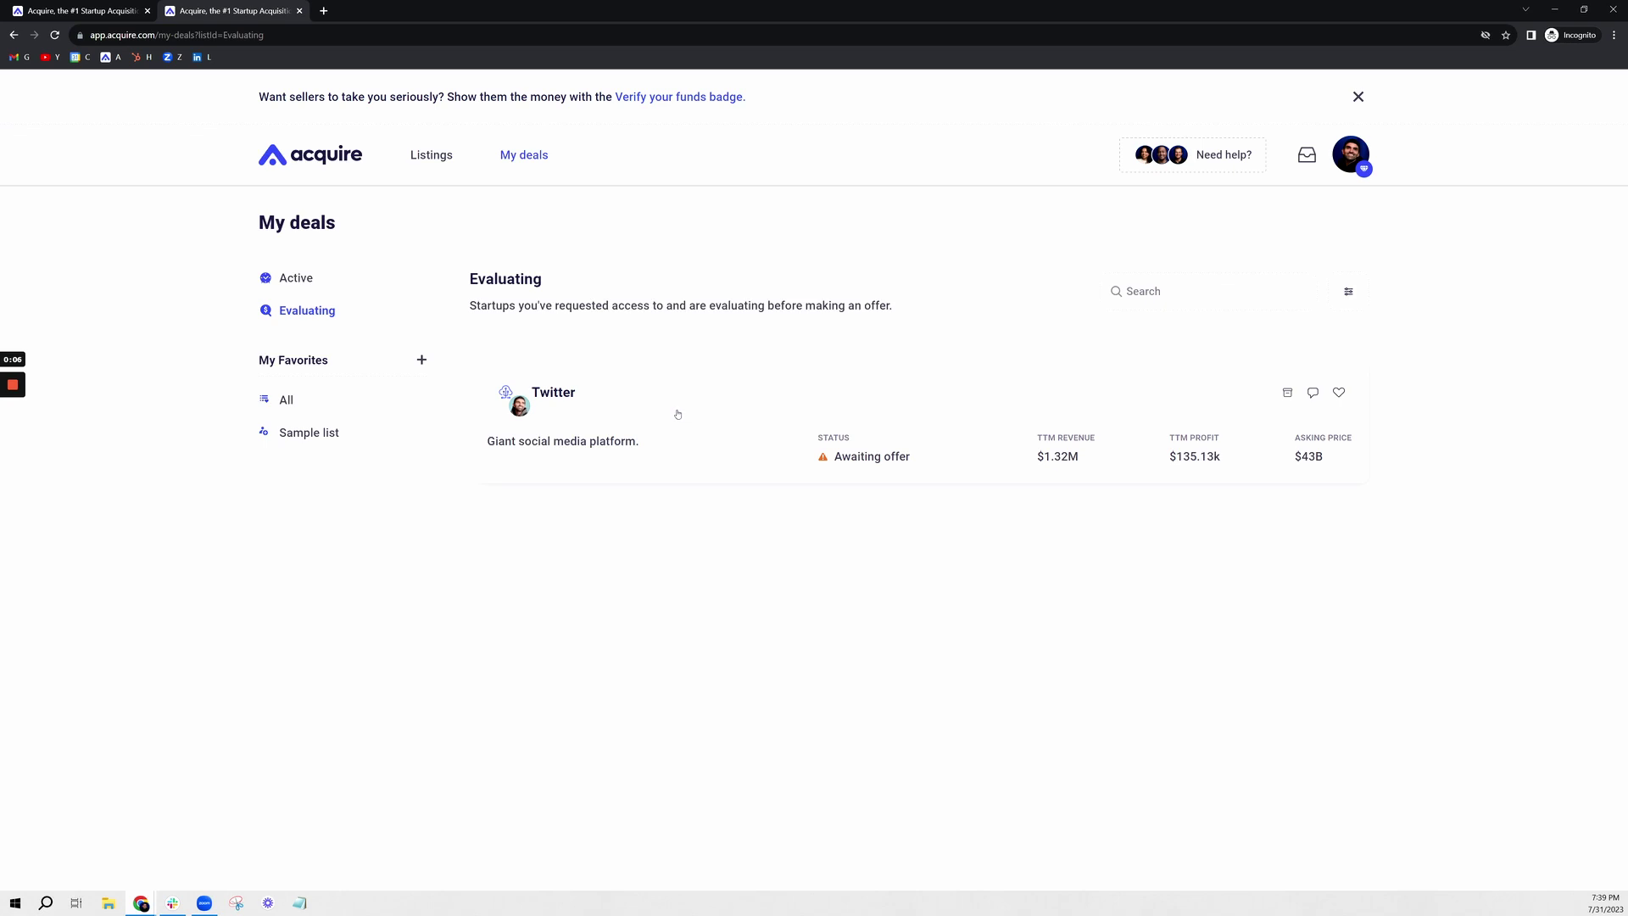
click(436, 157)
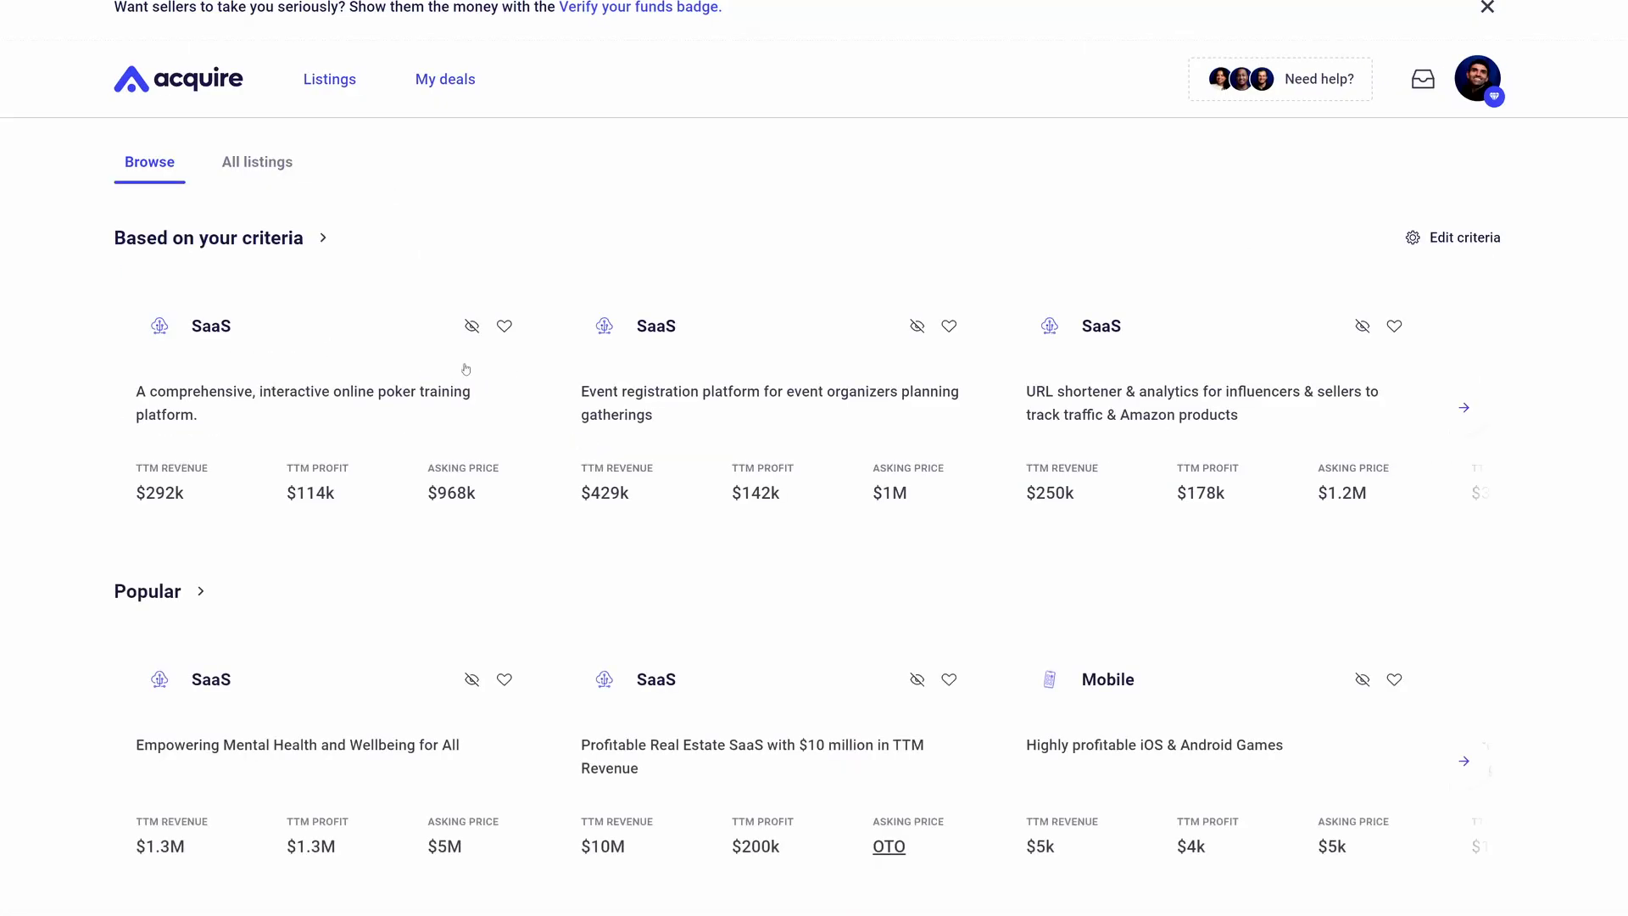
click(688, 636)
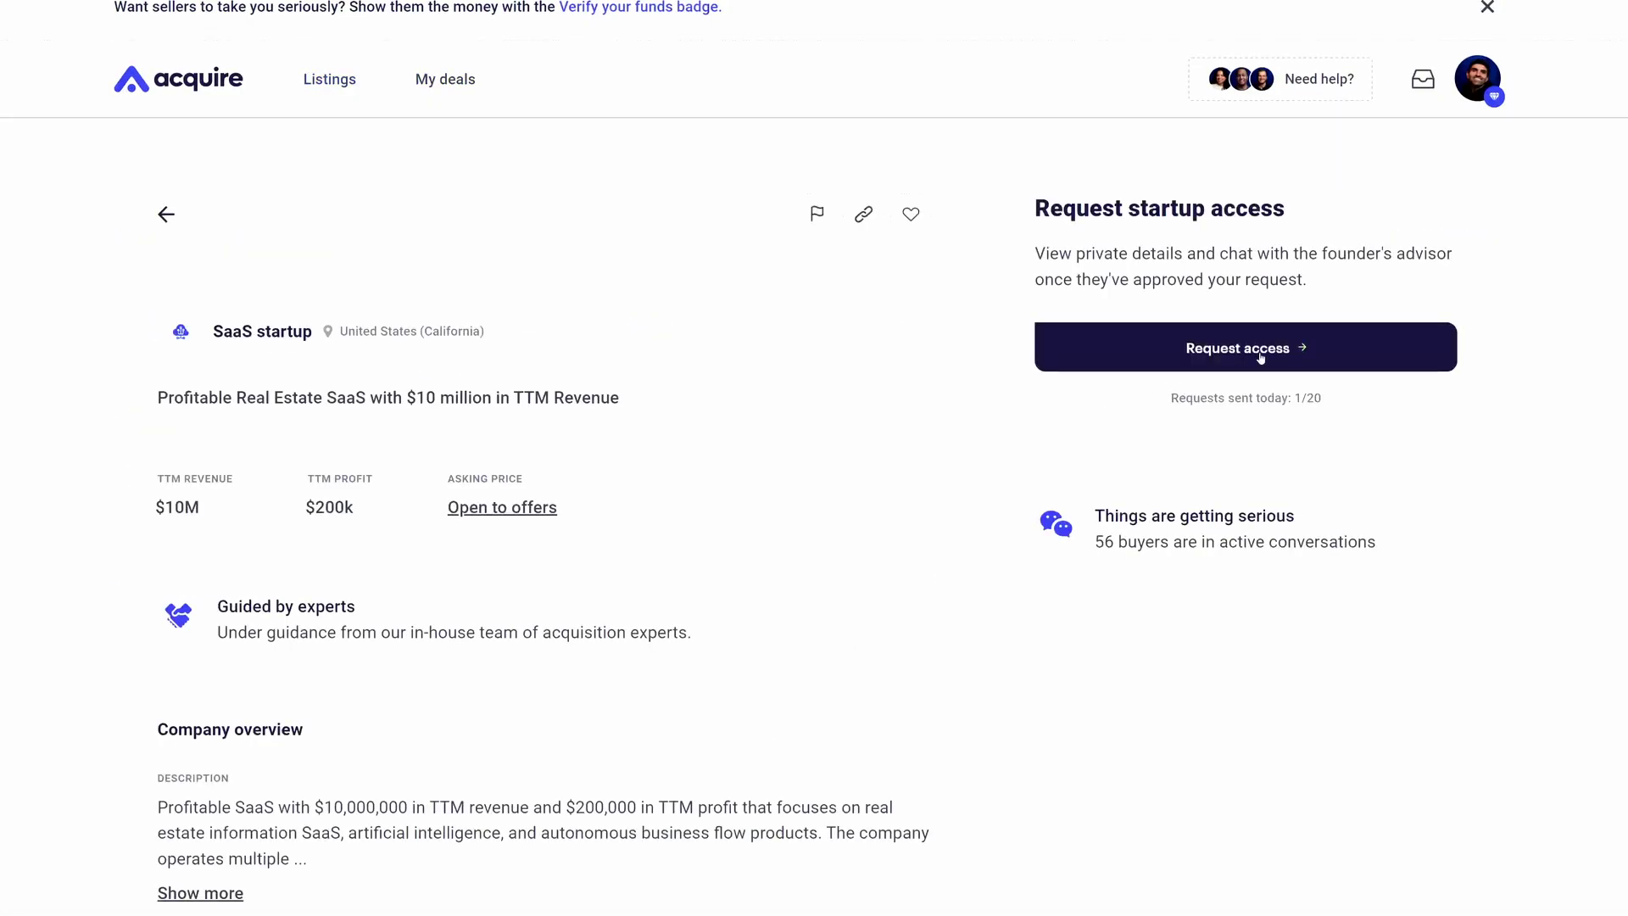
click(454, 83)
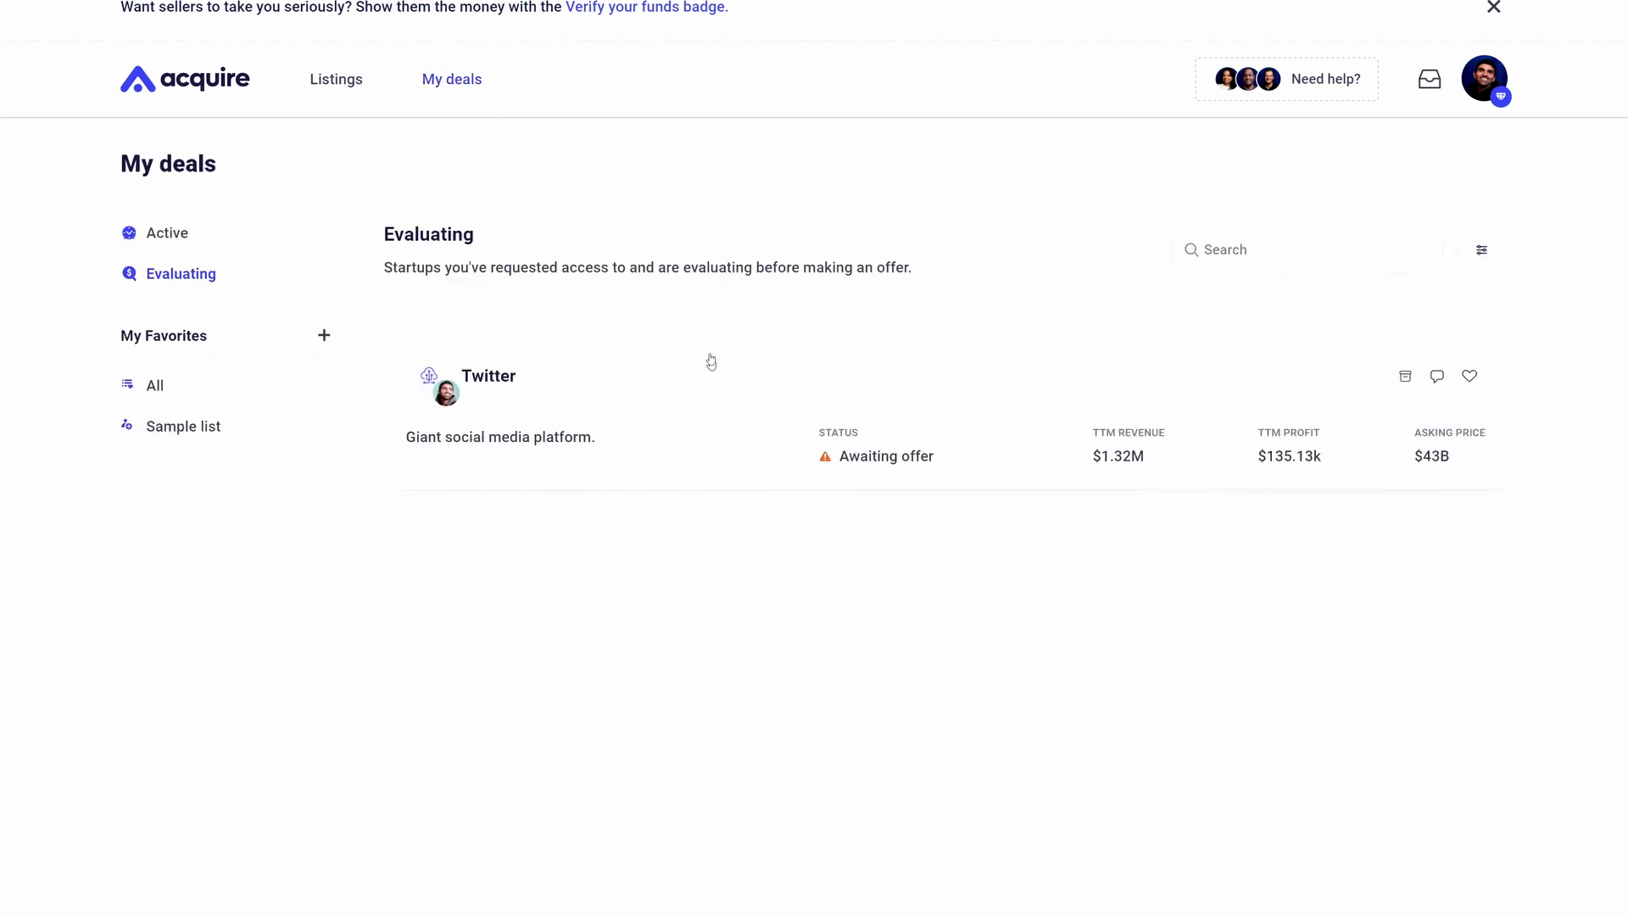
click(704, 382)
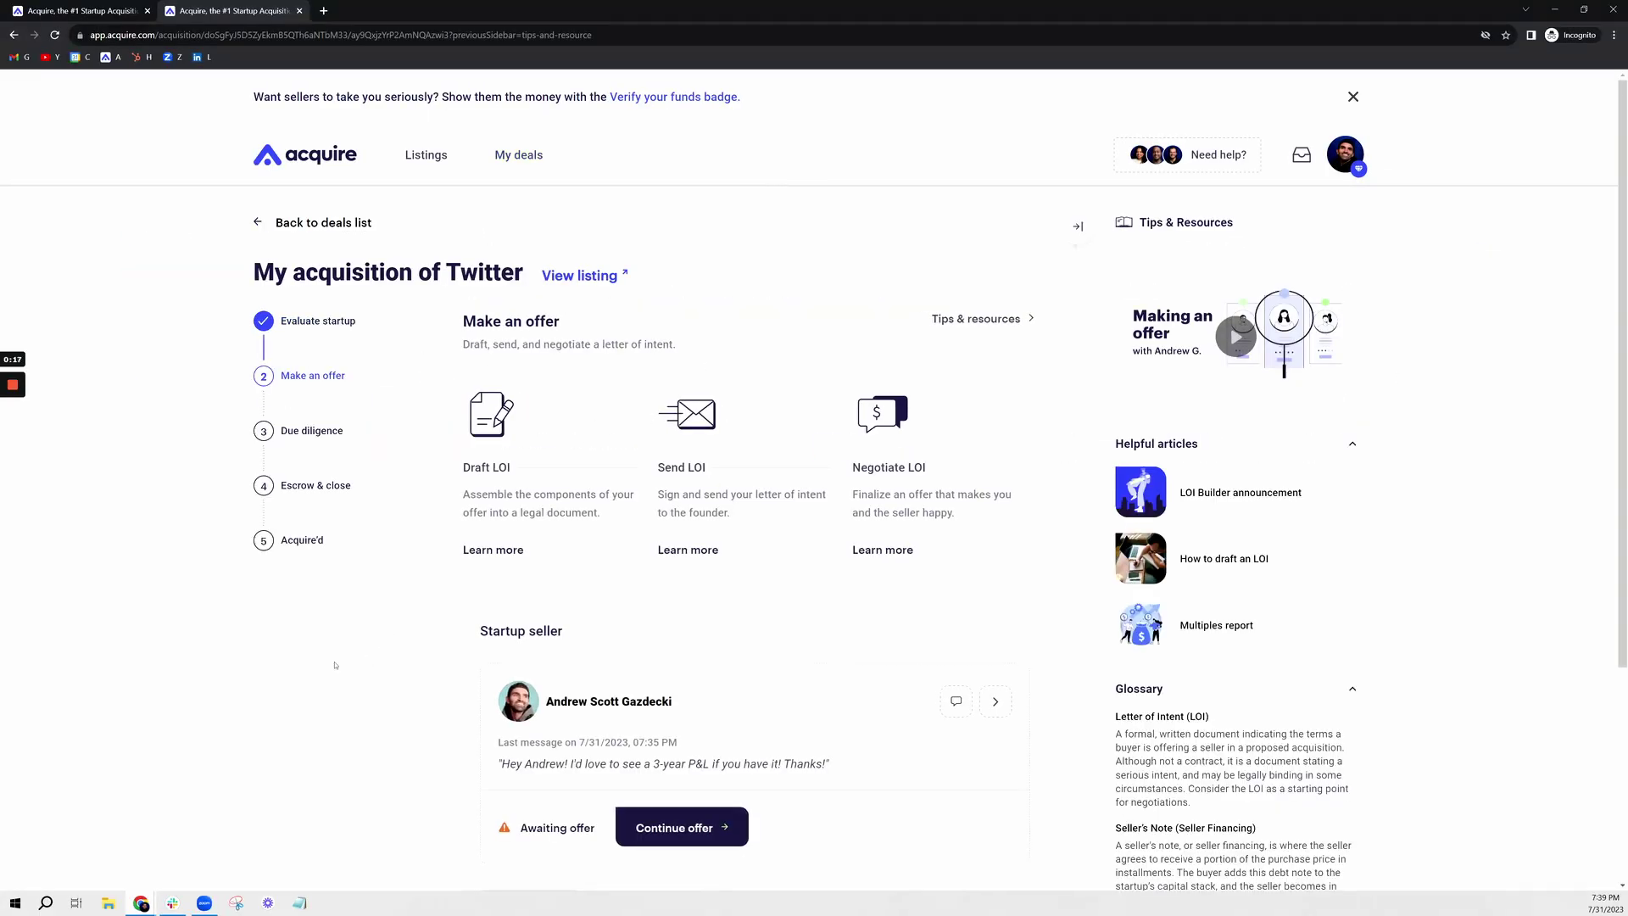
Step: Scroll the Twitter acquisition page, then go back to the My deals Evaluating list
scroll(594, 583, down, 2)
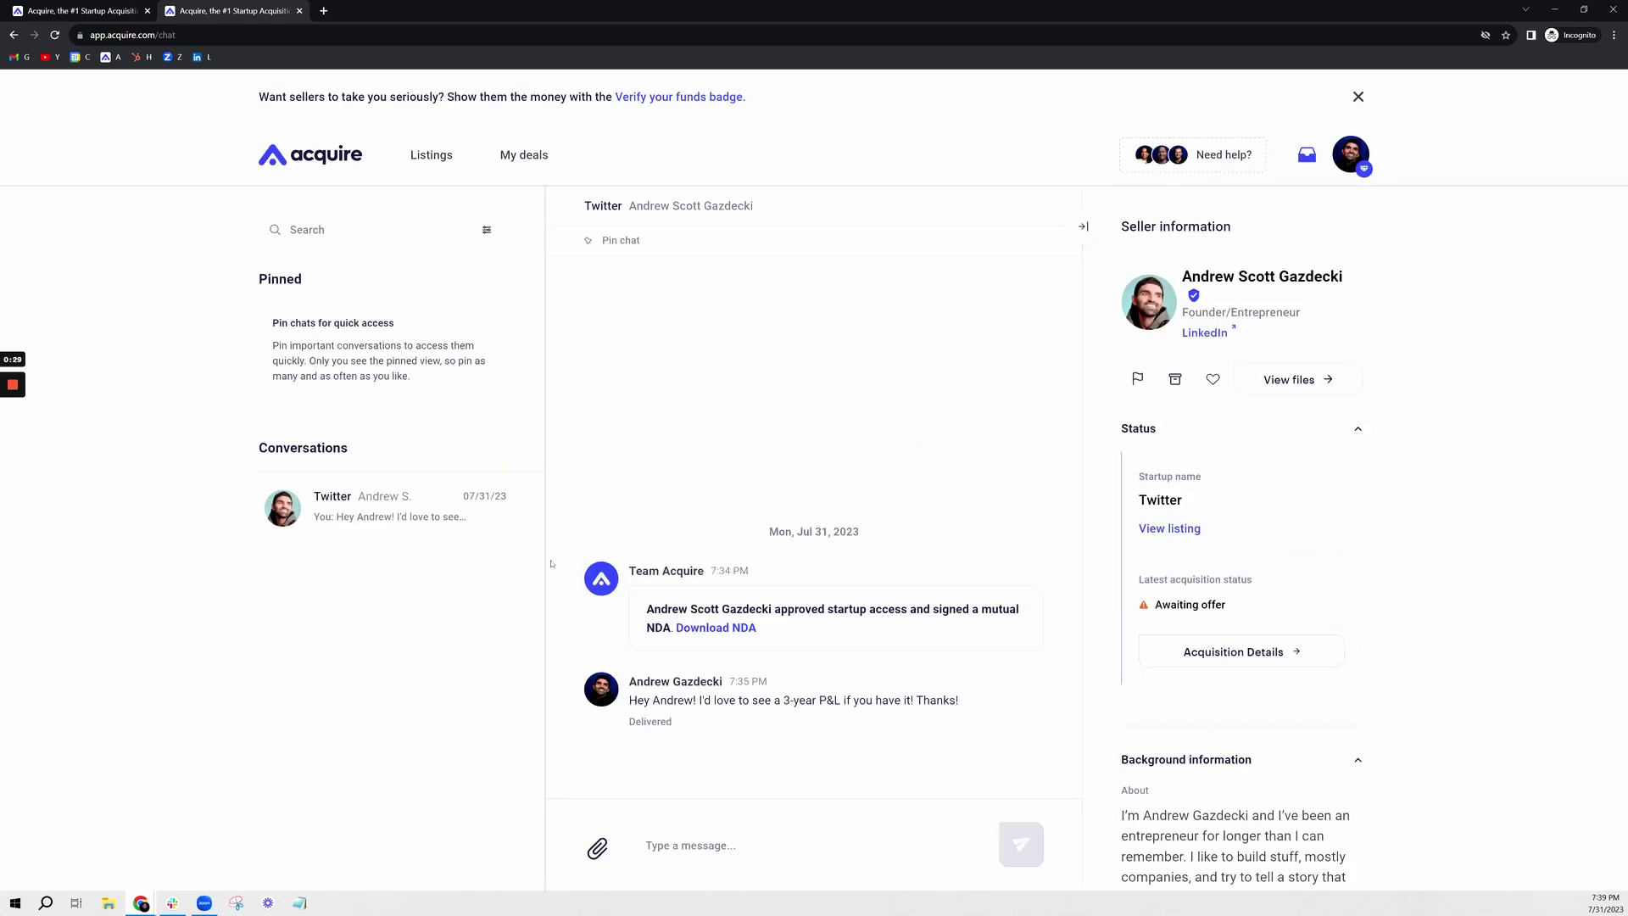
click(522, 156)
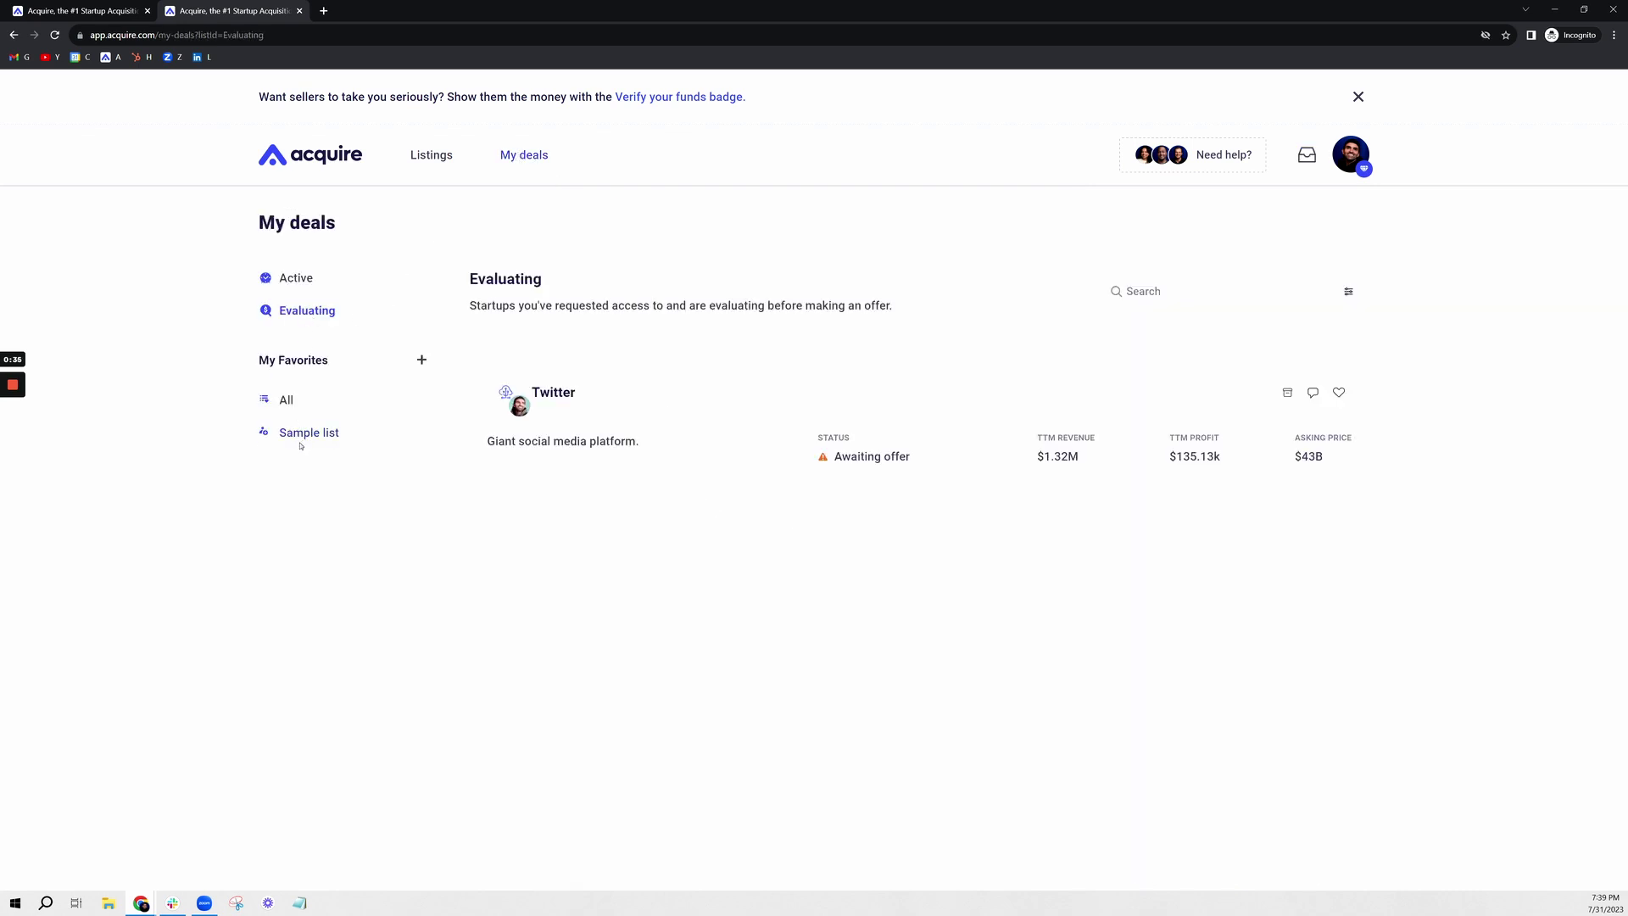
Step: Create a favorites list named 'SaaS - 100K', then reopen the Twitter deal
click(421, 360)
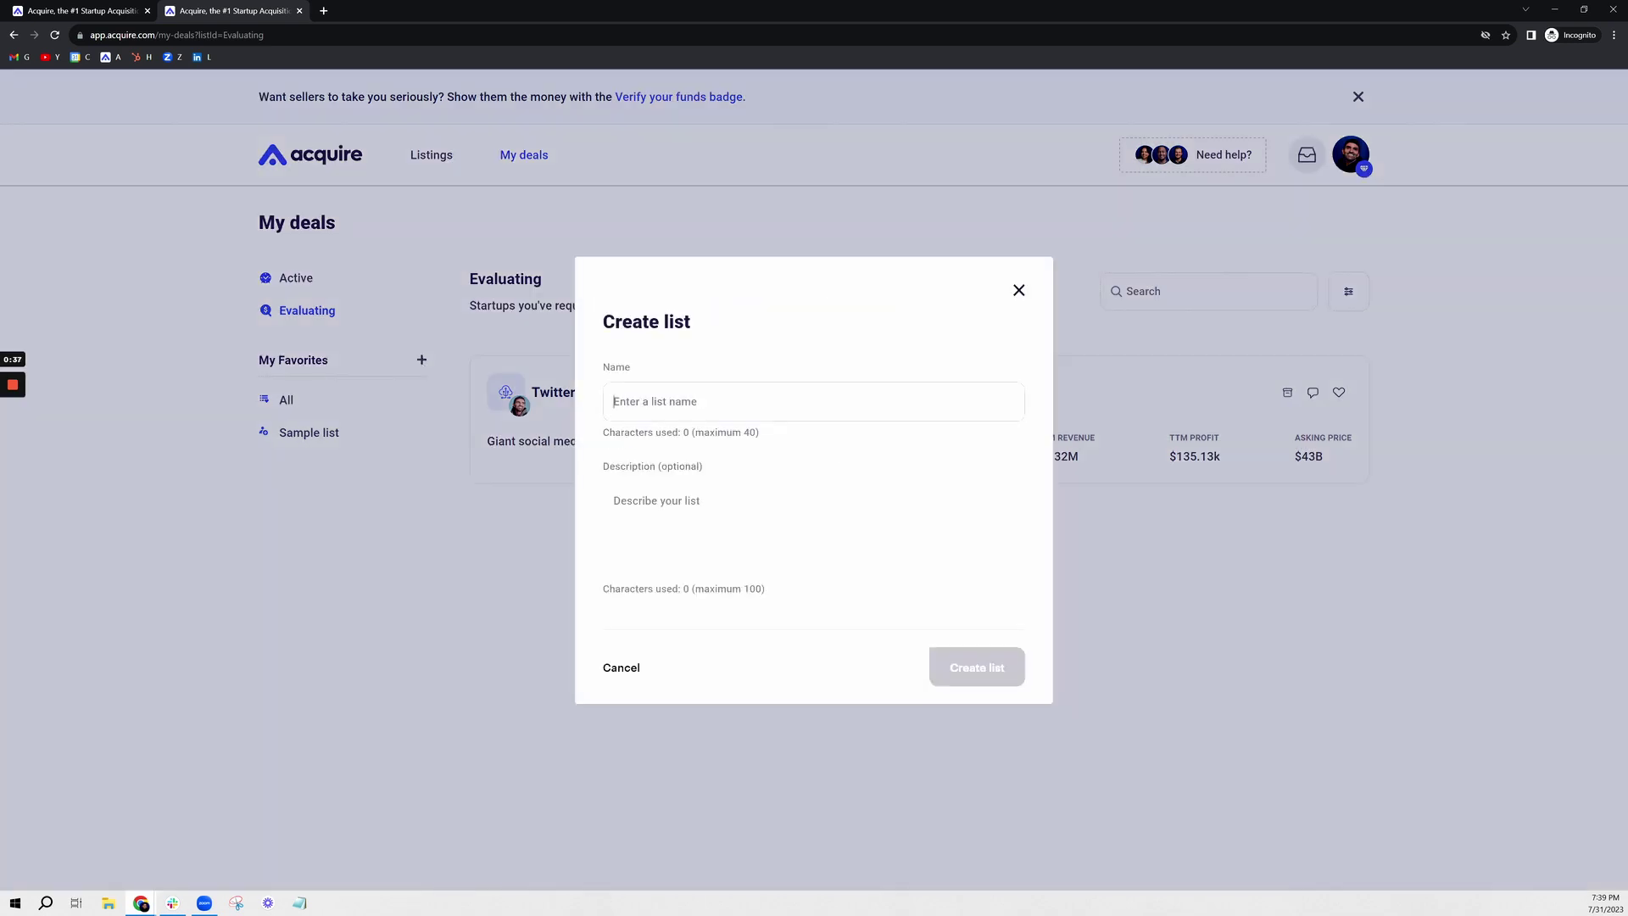
text(SaaS )
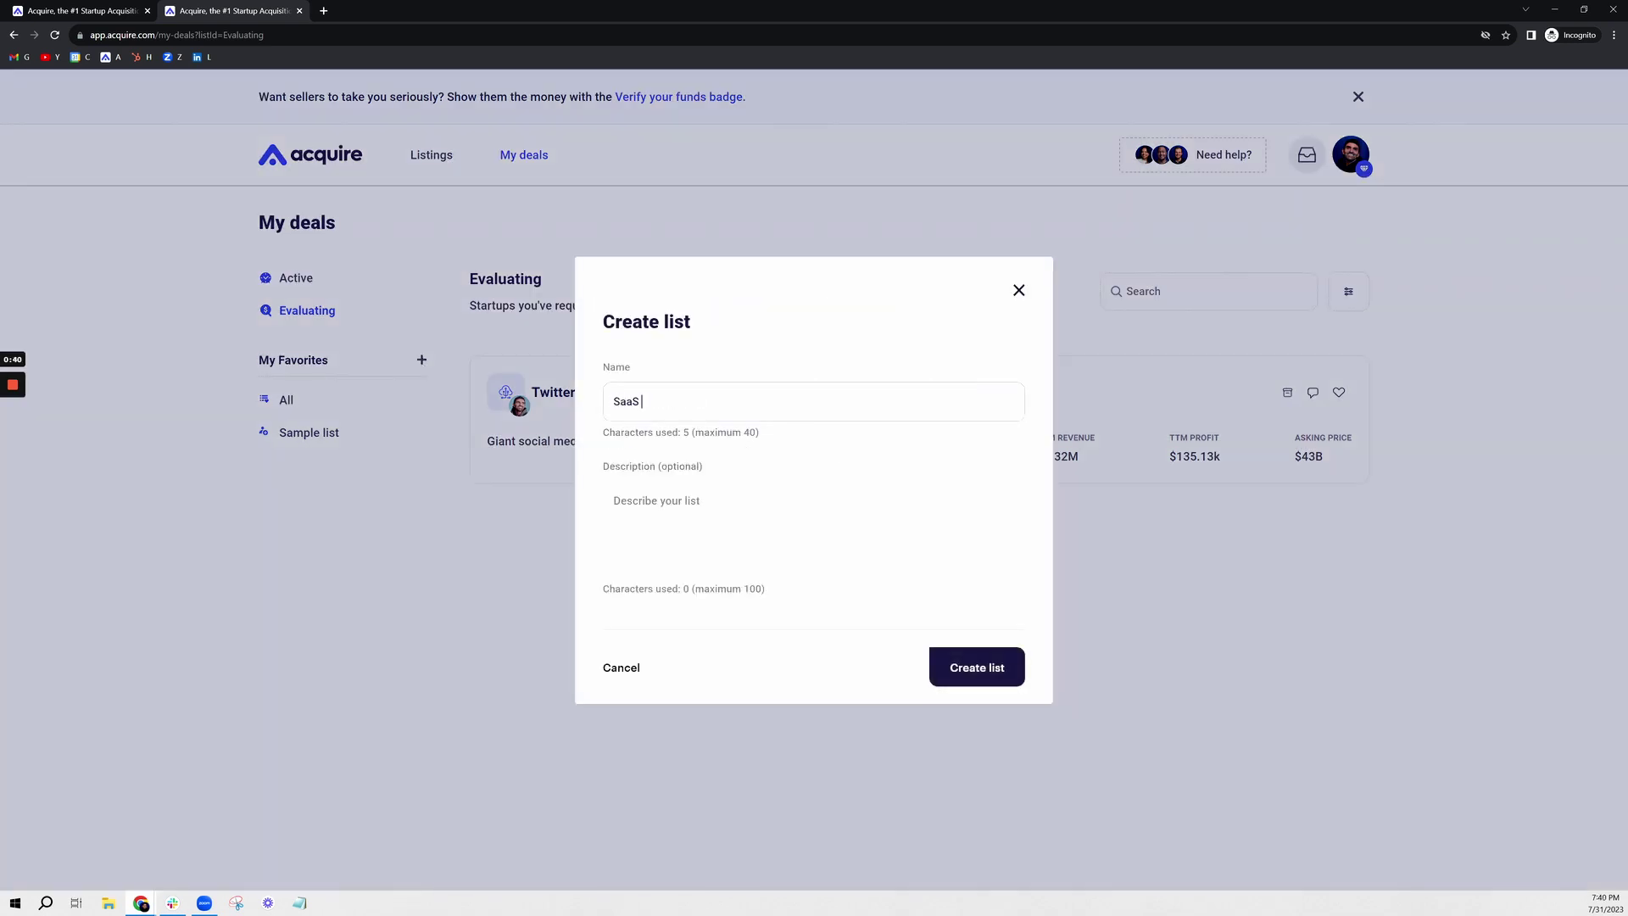
text(- 100K)
click(980, 675)
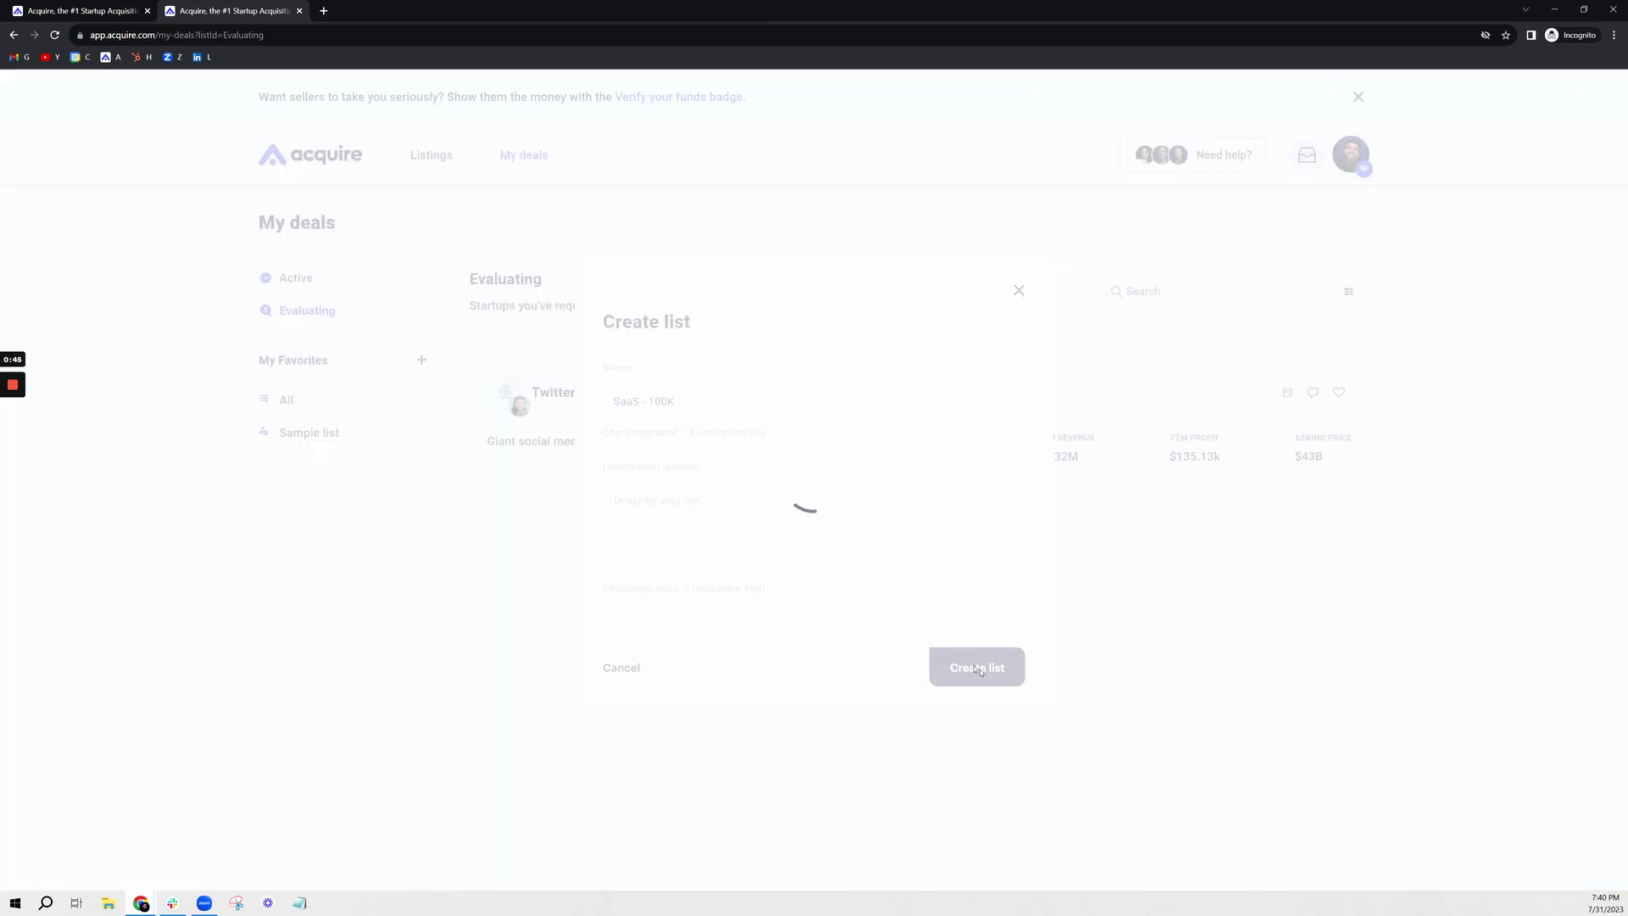
click(640, 425)
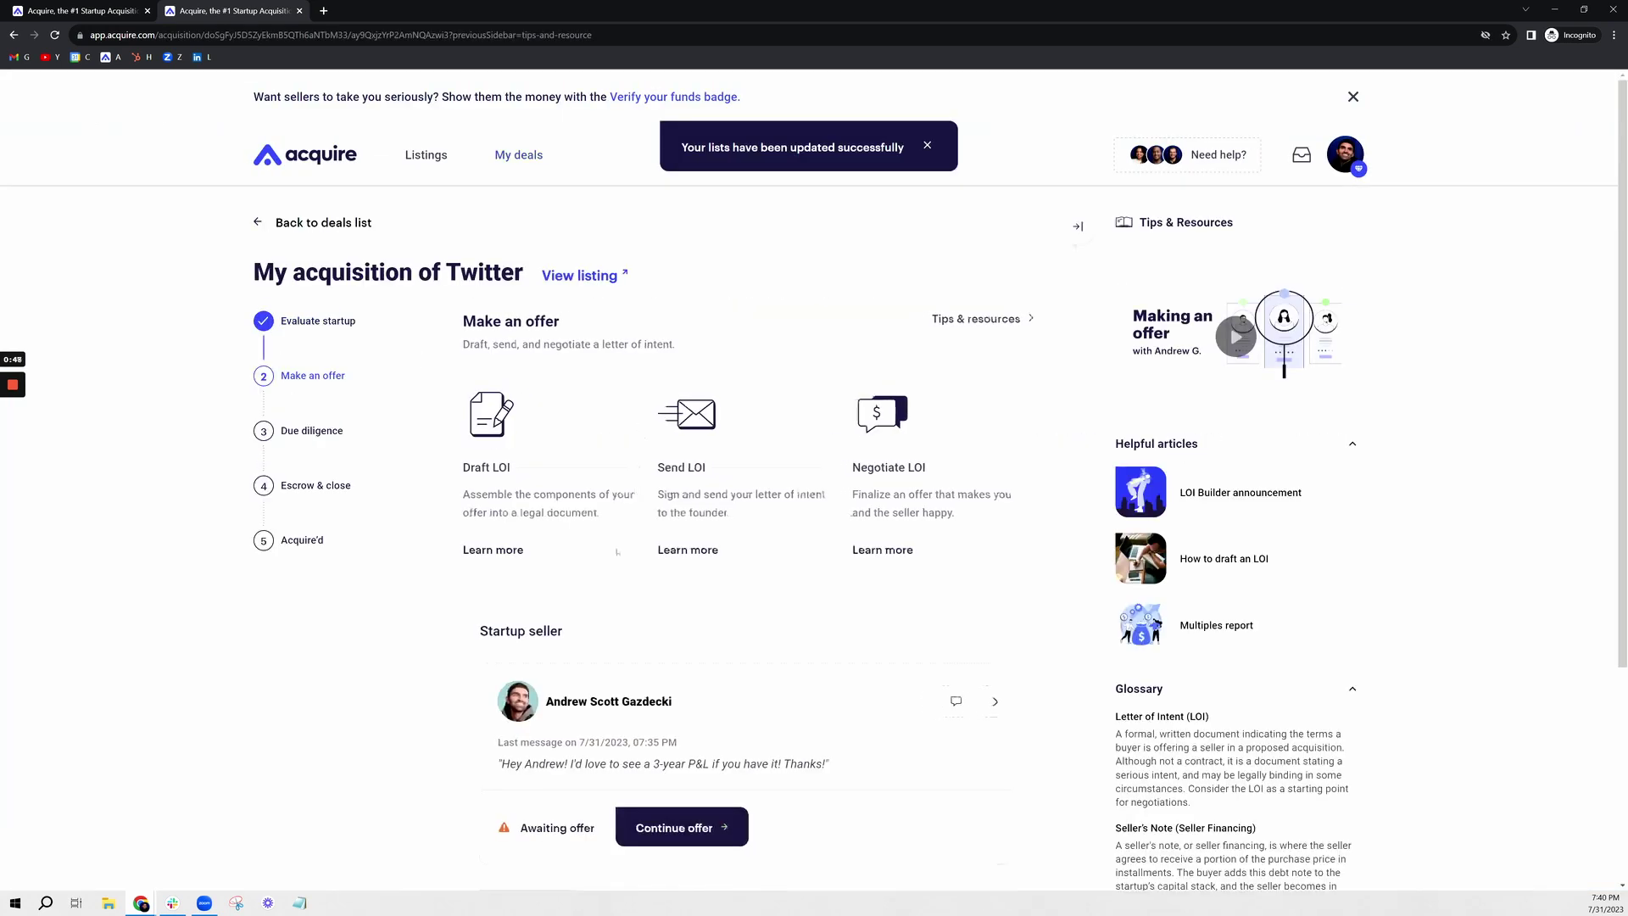
Step: Continue the Twitter offer and start building an LOI at the $1,000,000 purchase price
scroll(613, 537, down, 1)
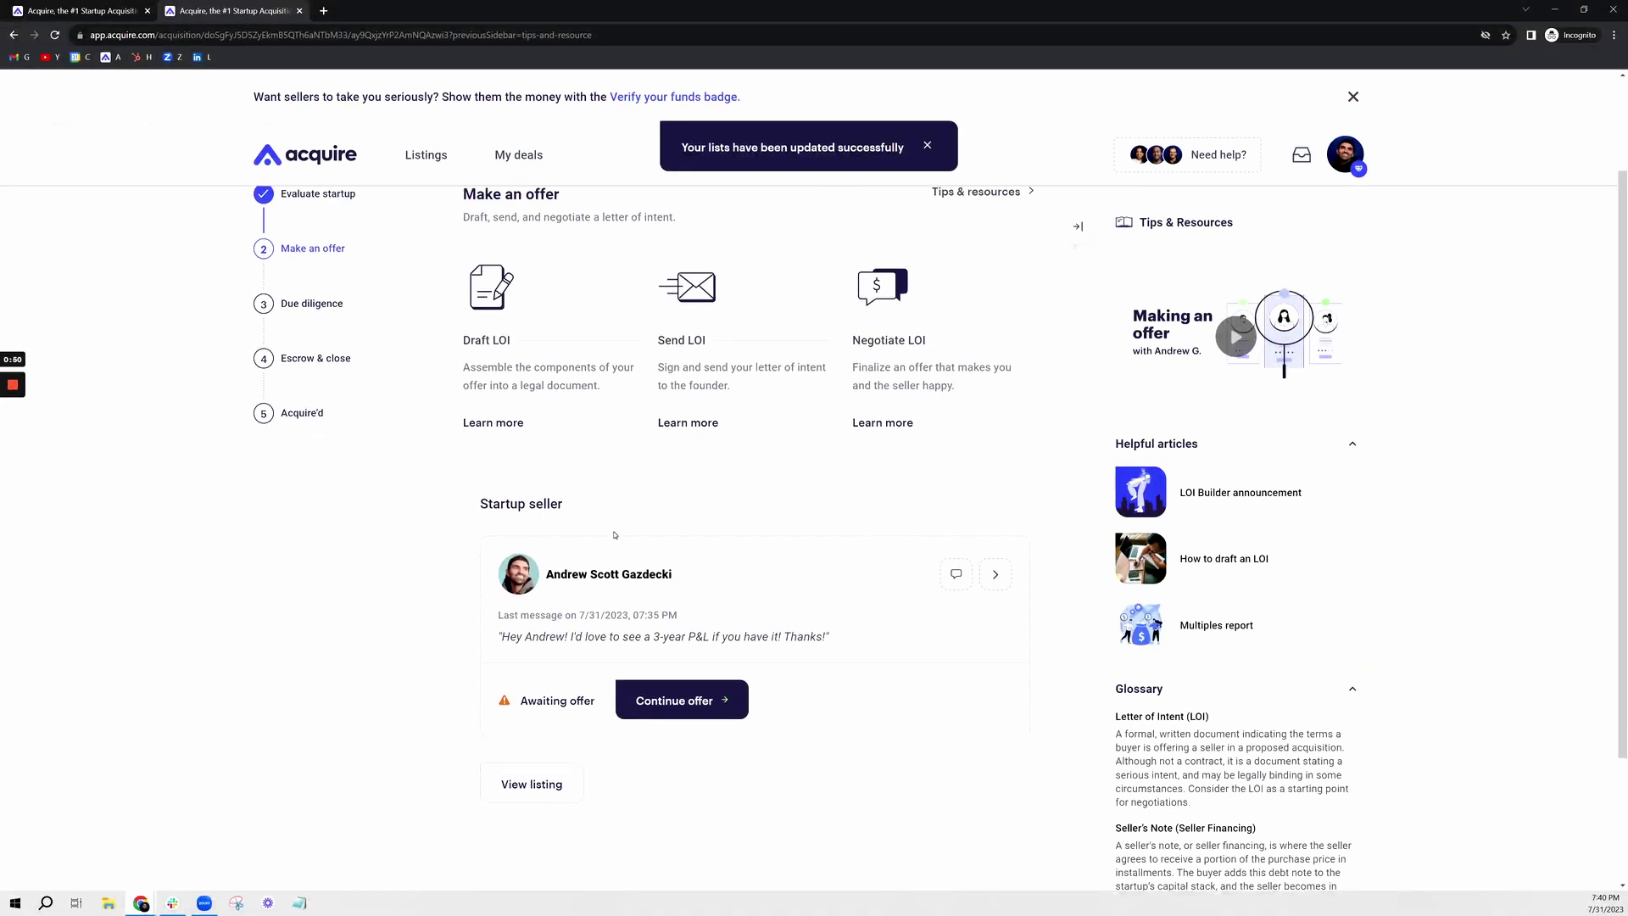
click(685, 698)
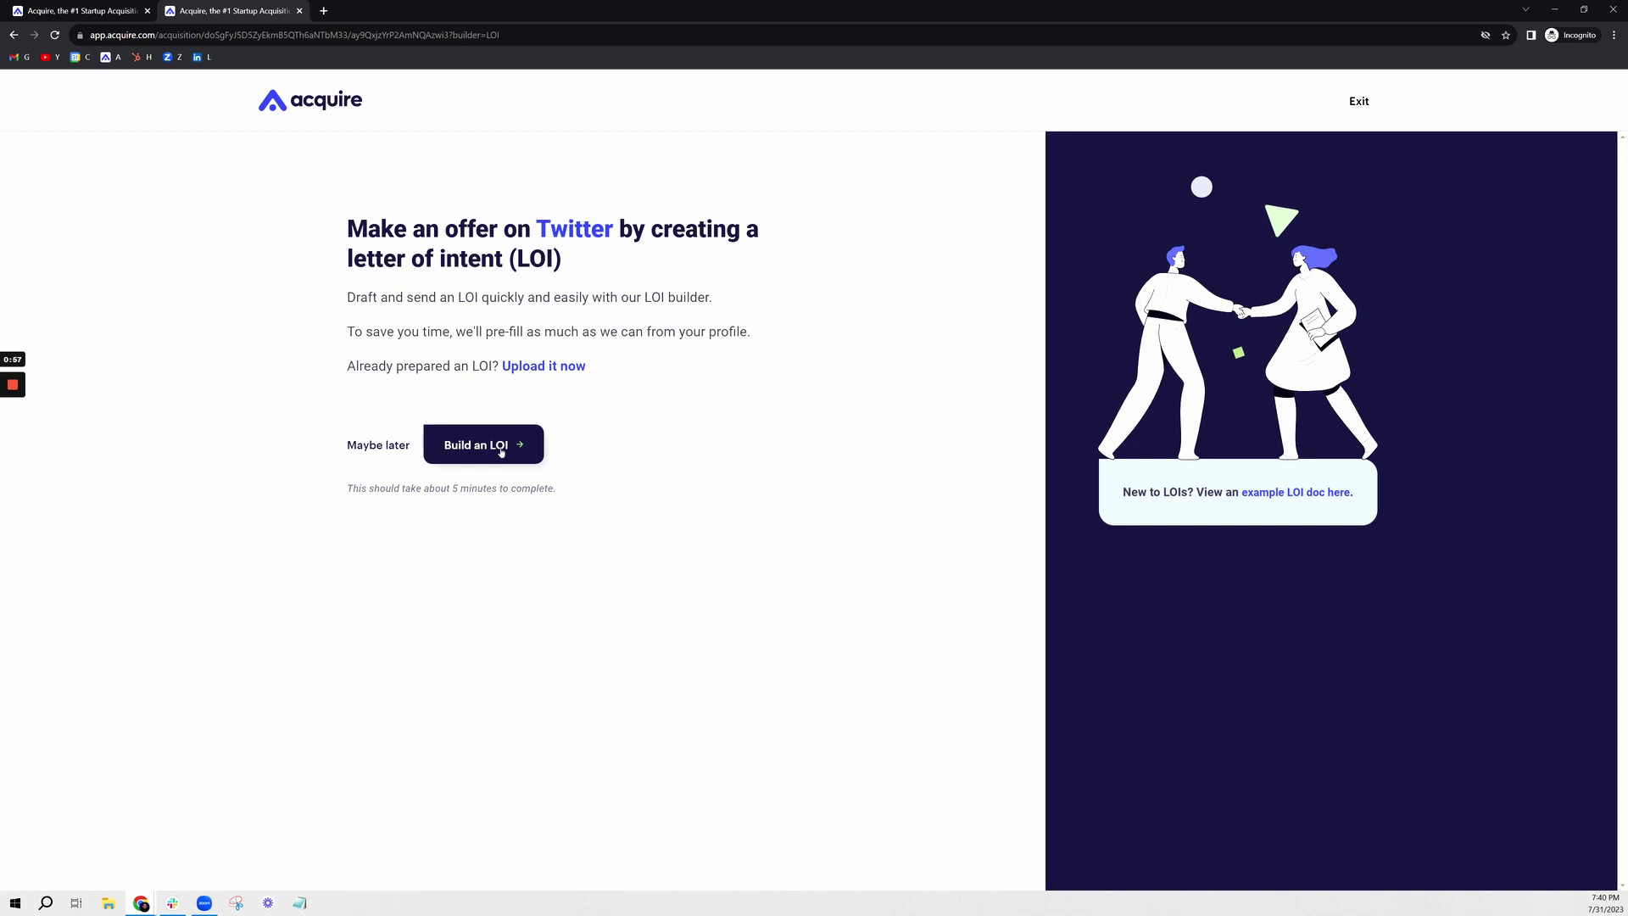
click(501, 451)
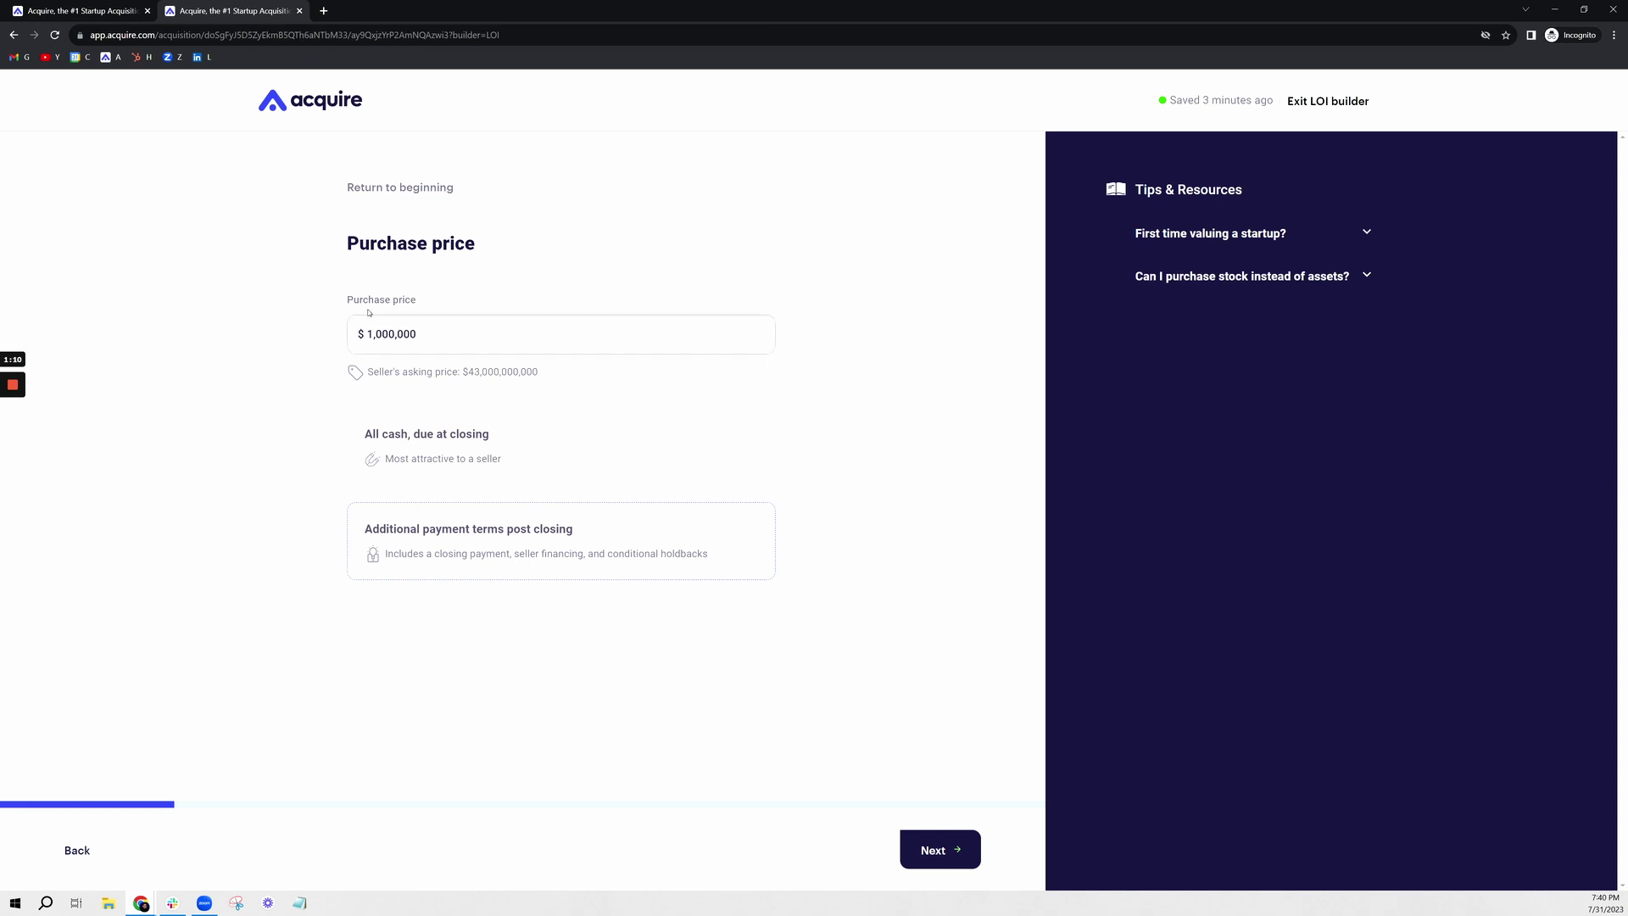
Step: Set the closing payment to $800,000 and tick Seller financing in additional payment terms
click(940, 848)
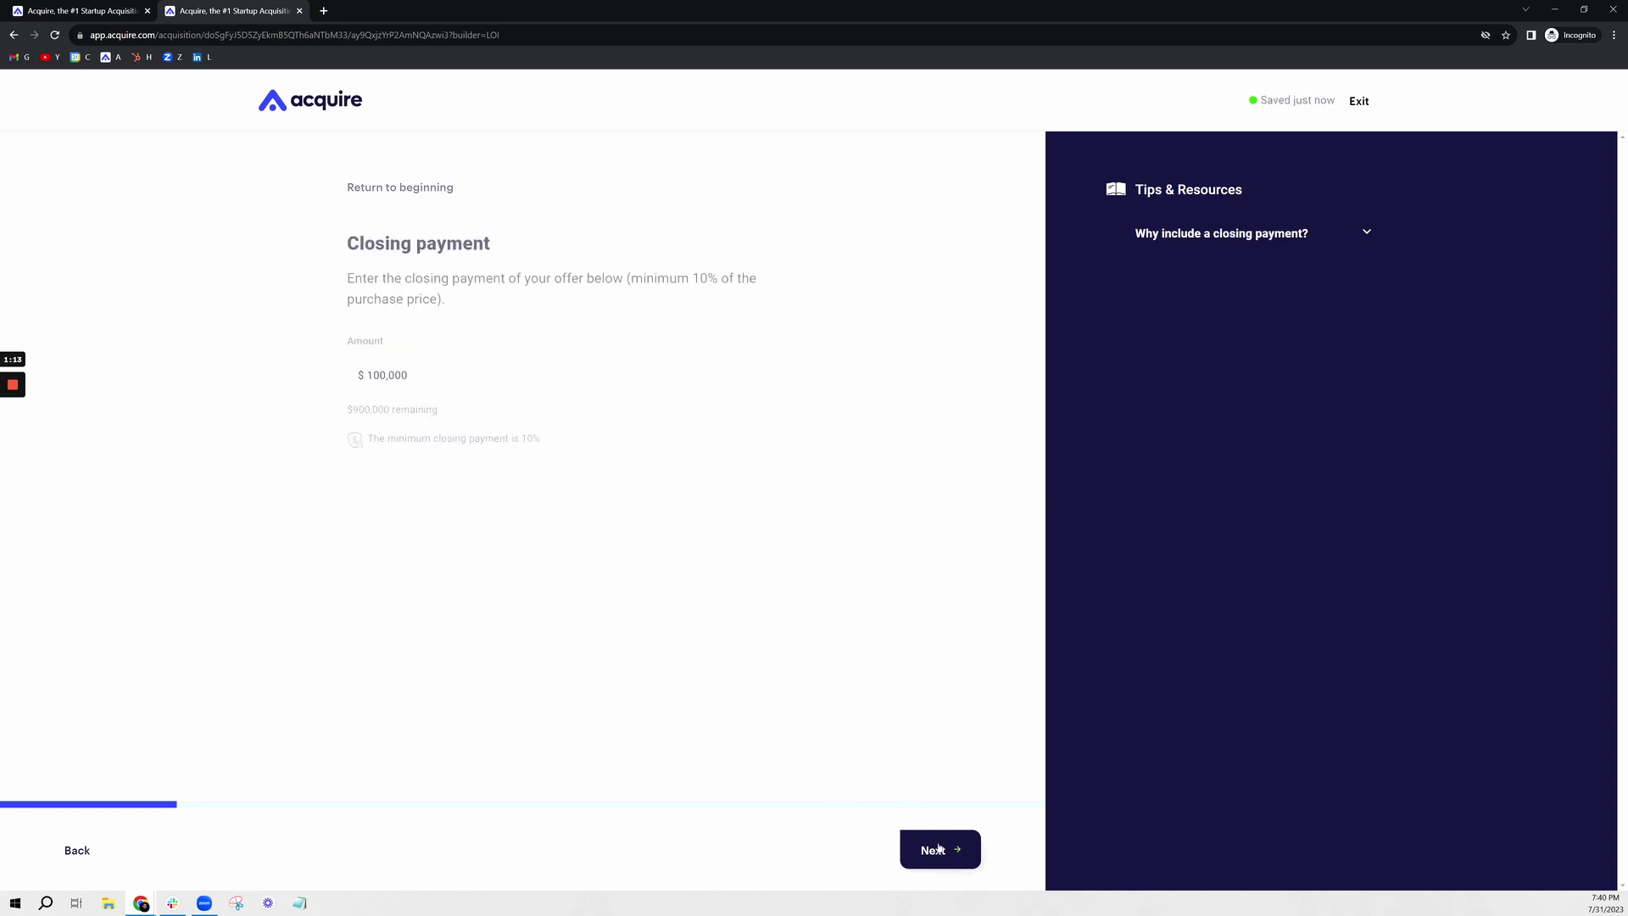
key(ctrl+a)
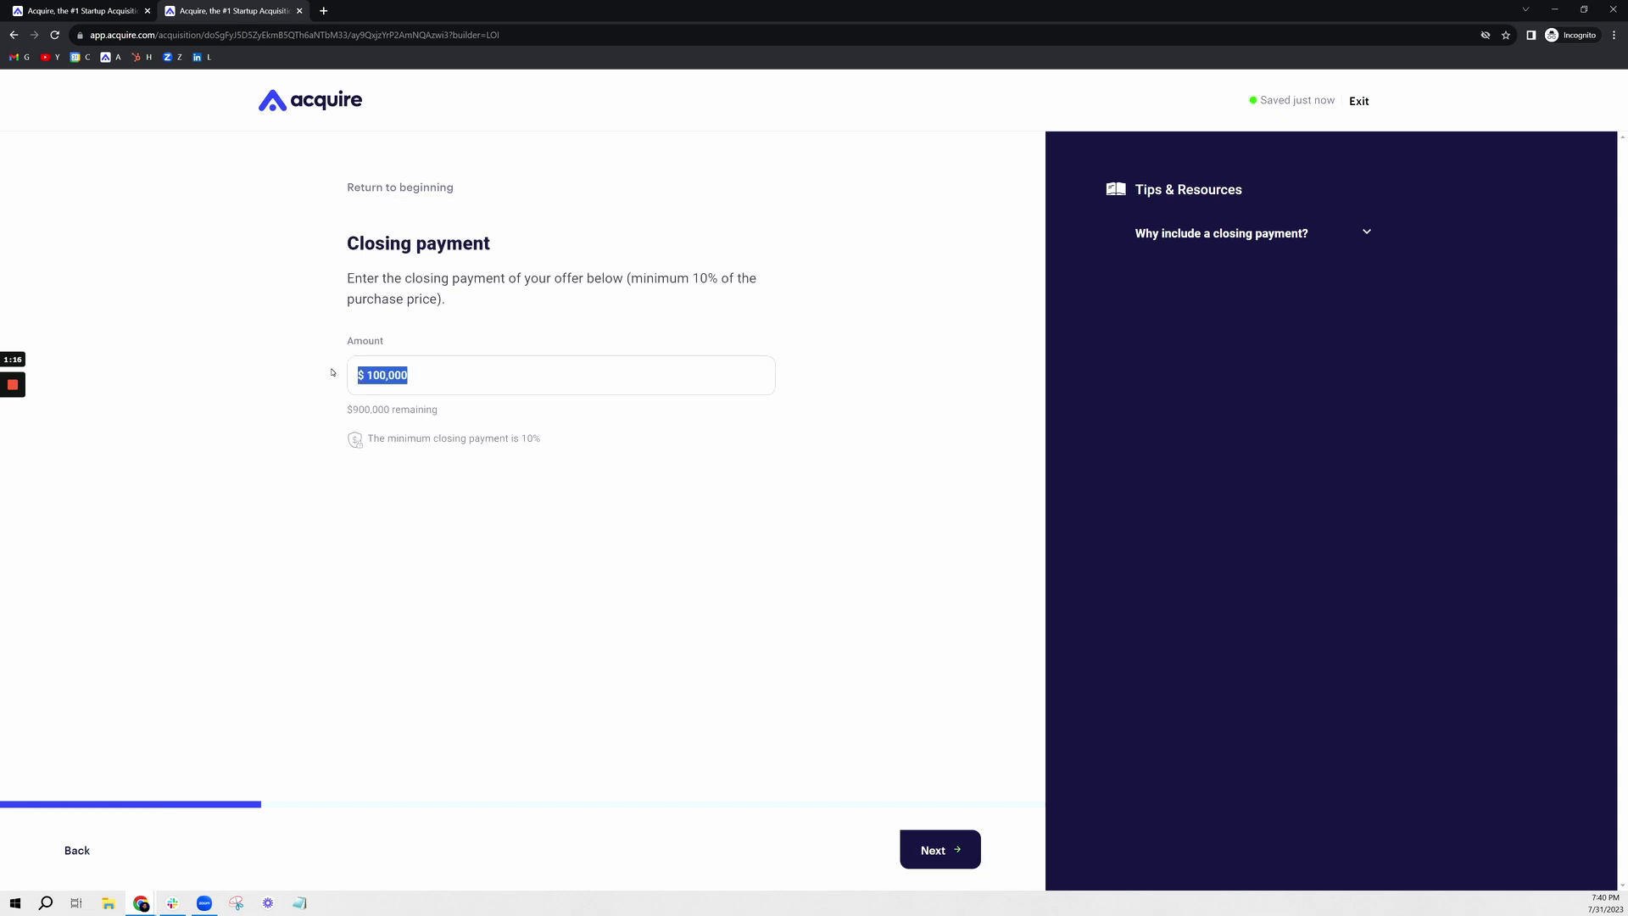
text(80000)
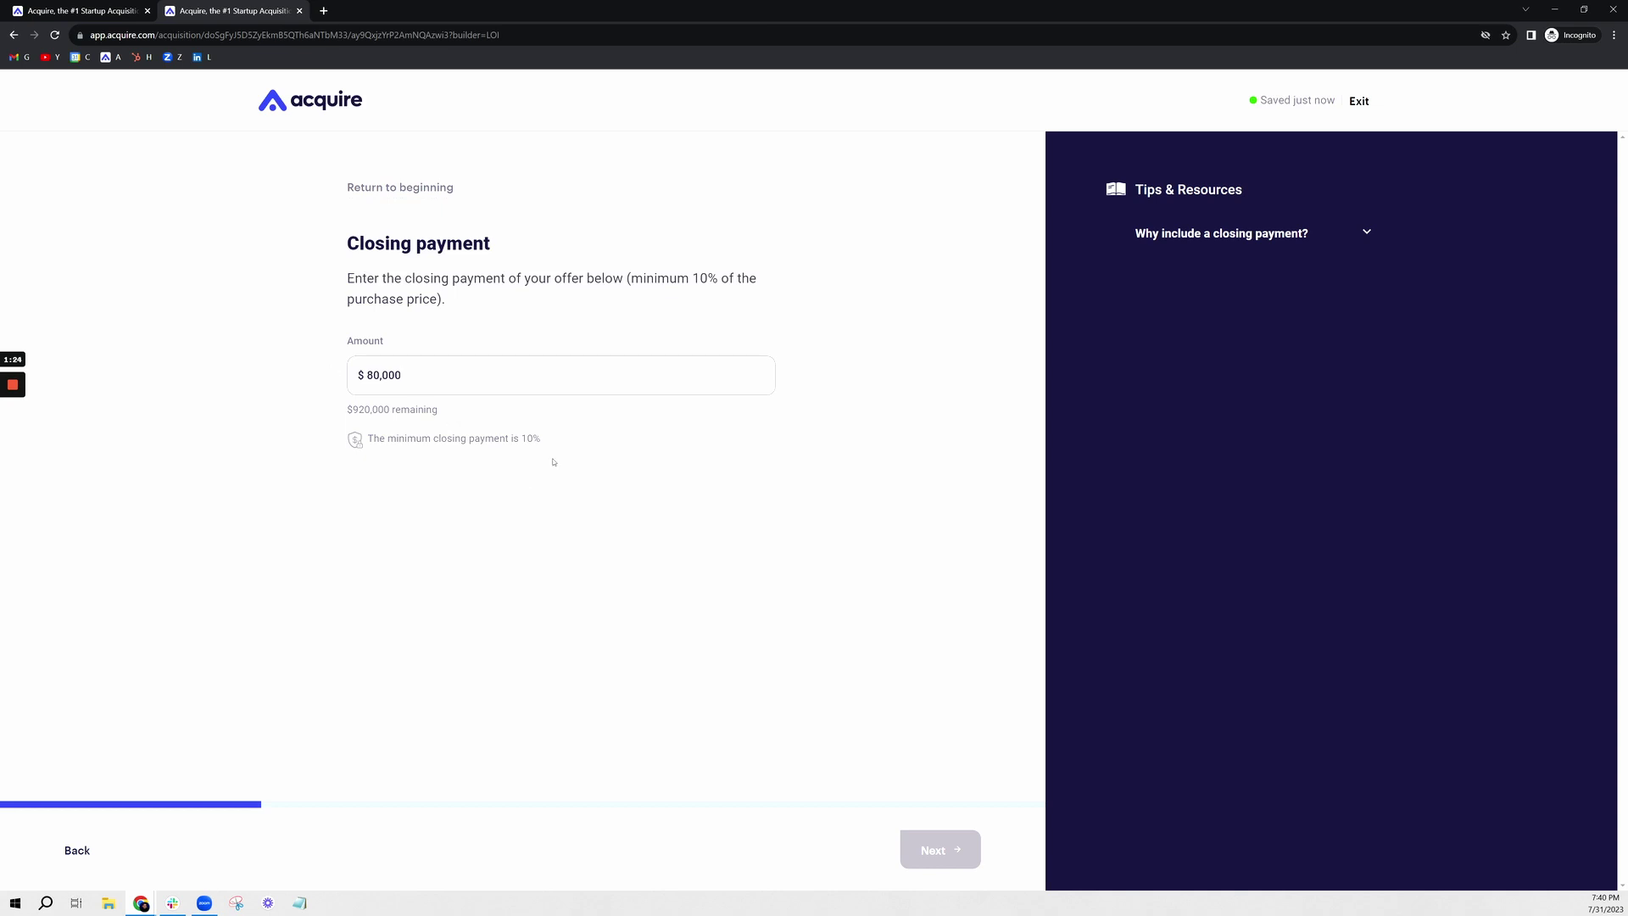
key(ctrl+a)
text(800,000)
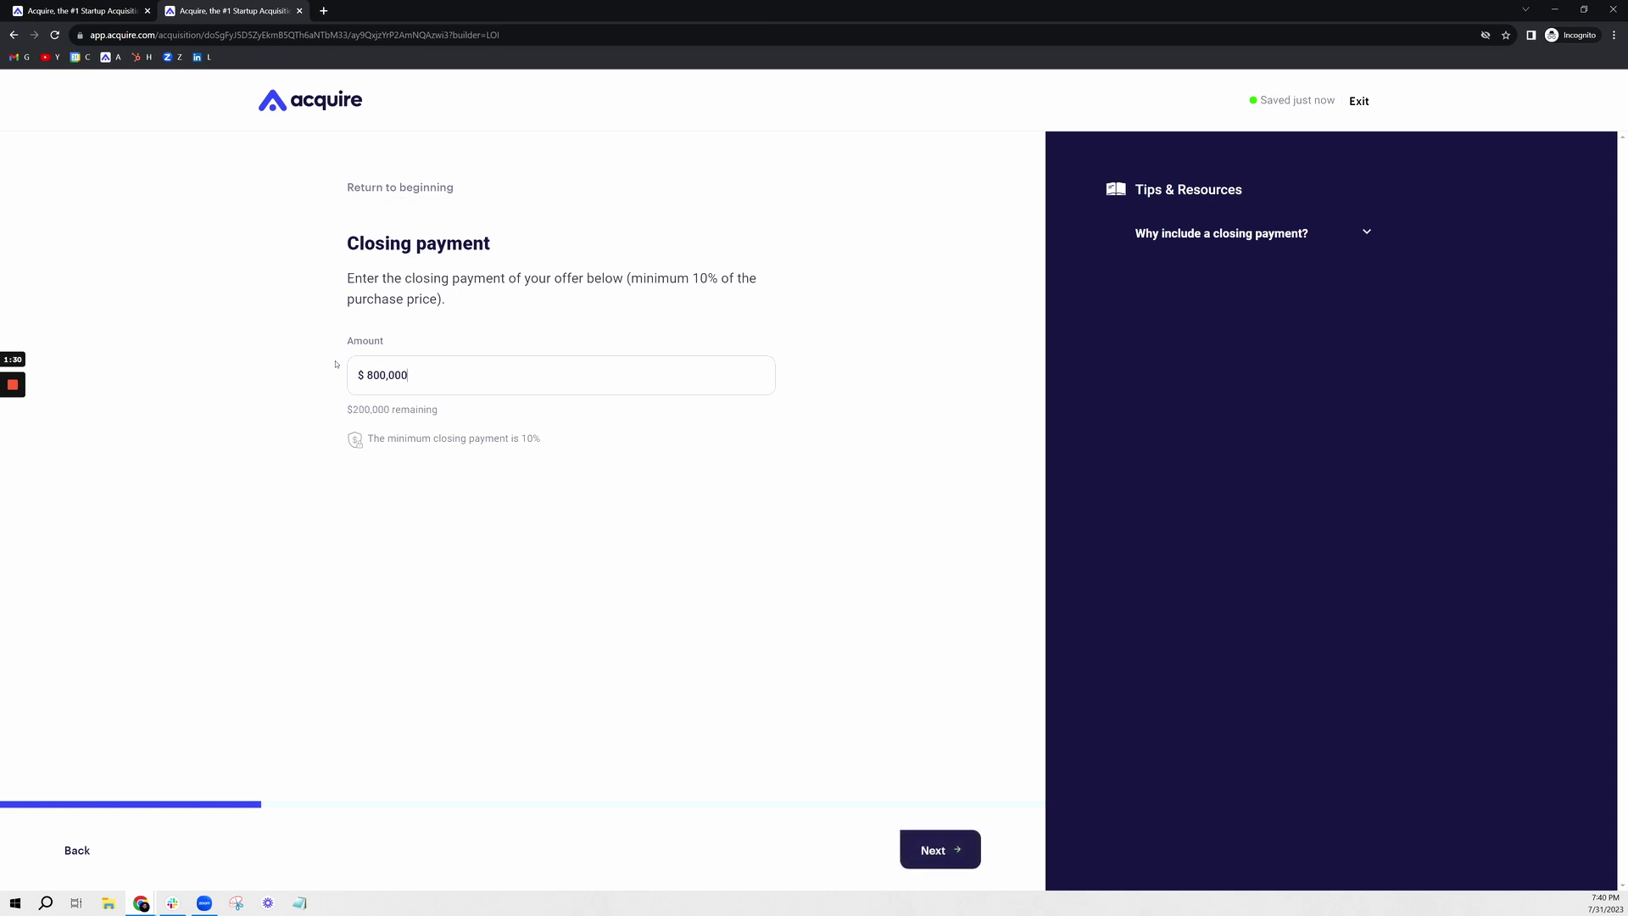
key(Return)
click(530, 415)
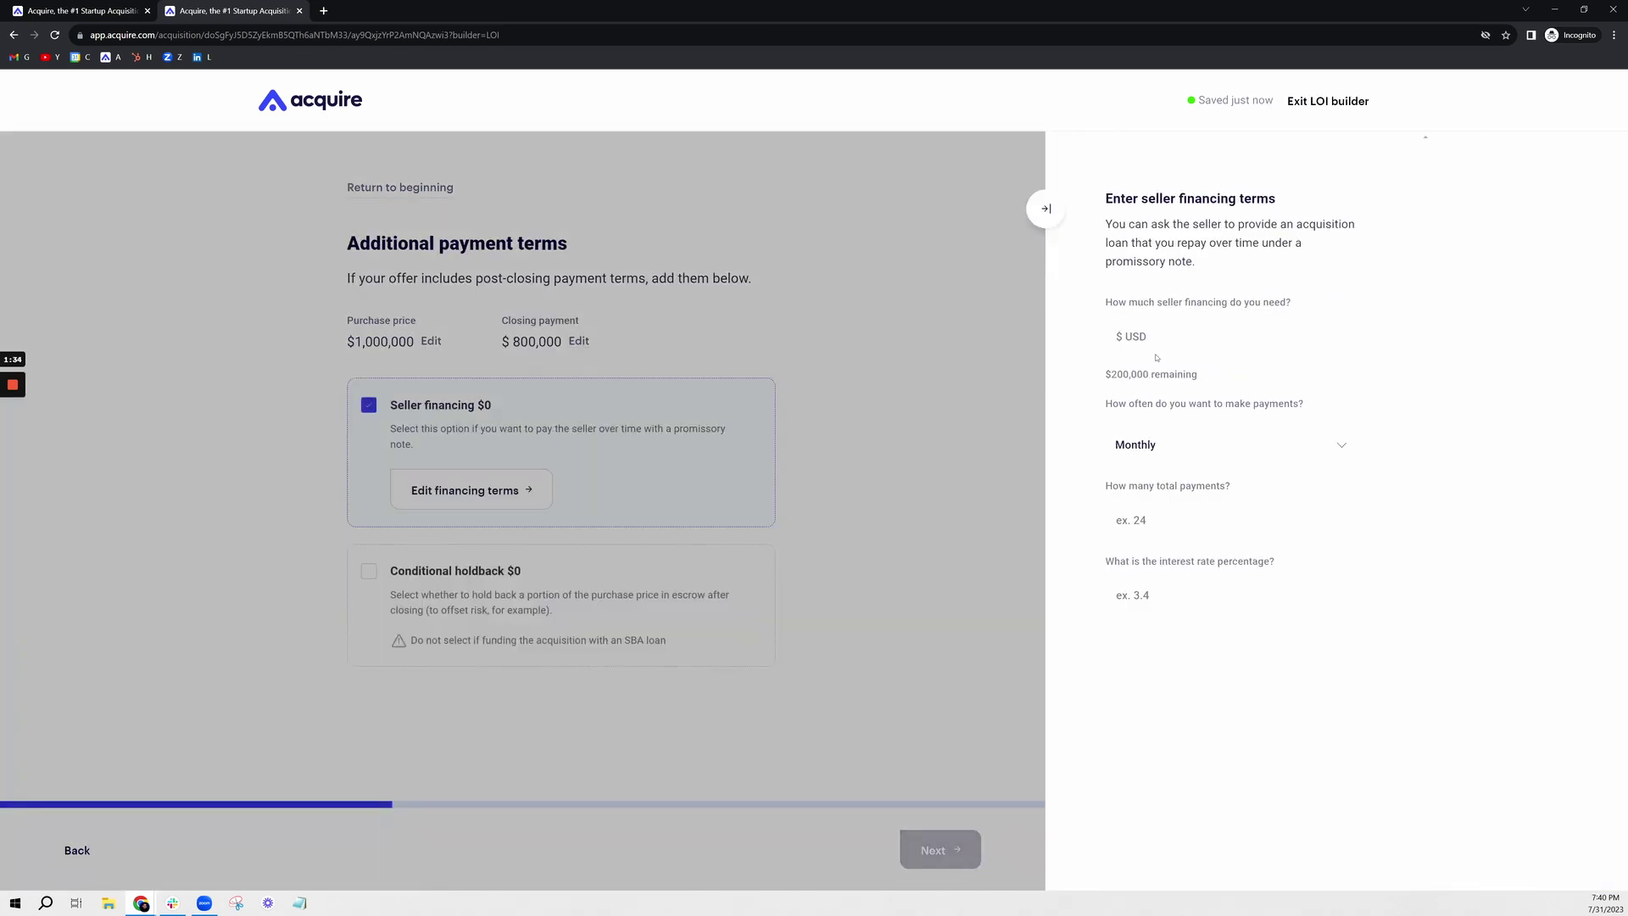
Step: Enter $200,000 seller financing over 24 payments at a 4% interest rate
text(2000000)
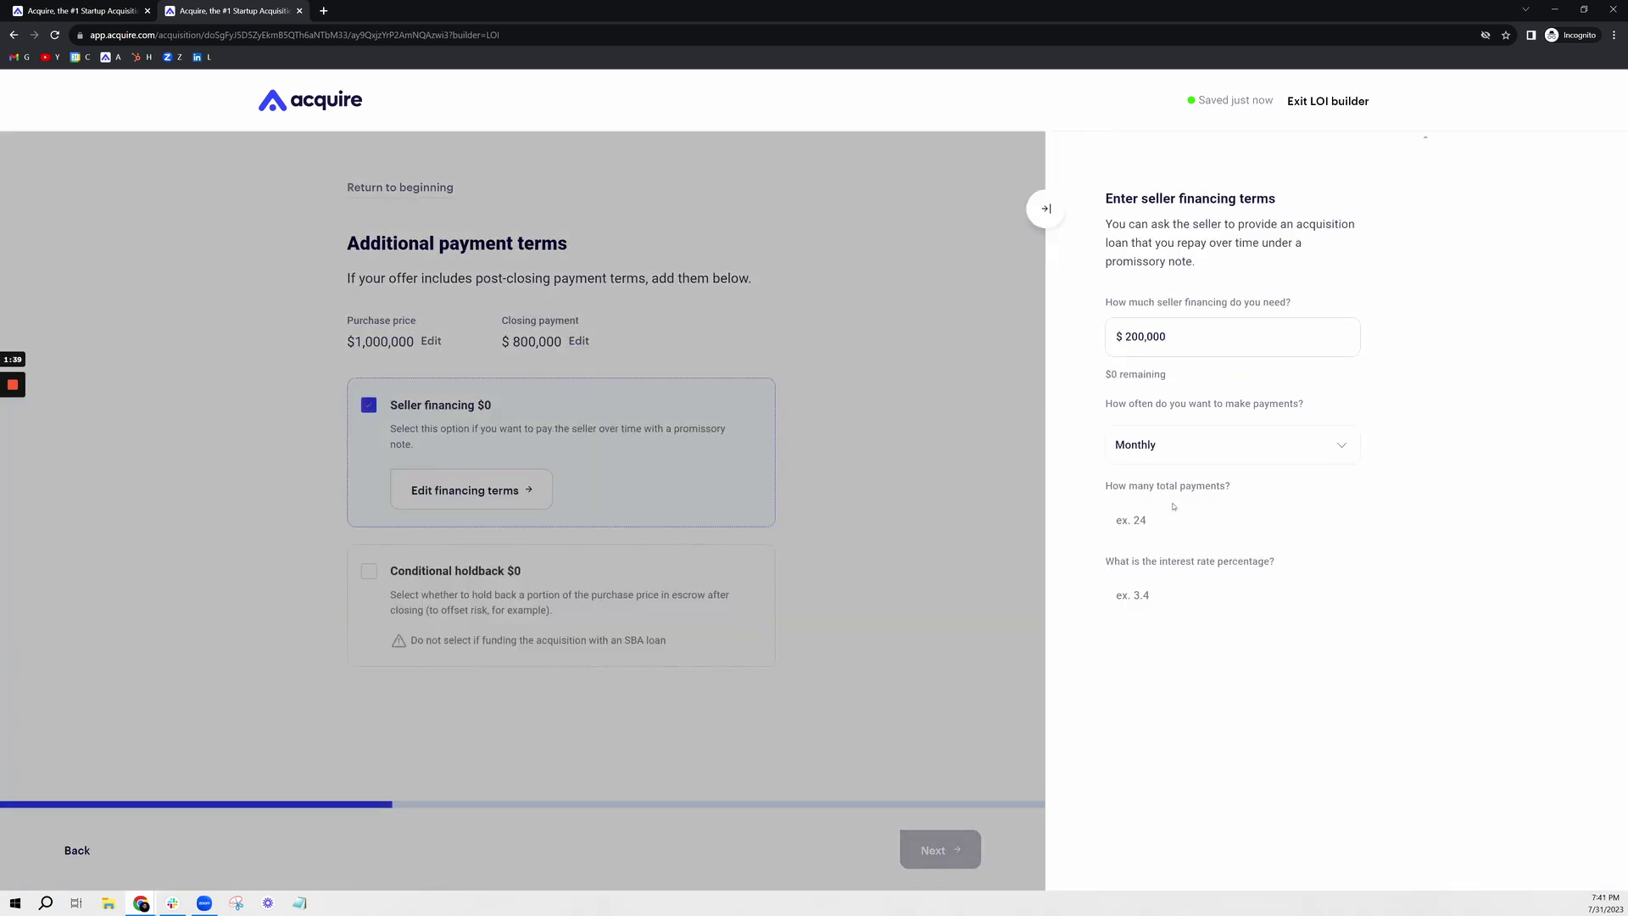
click(1173, 509)
text(25)
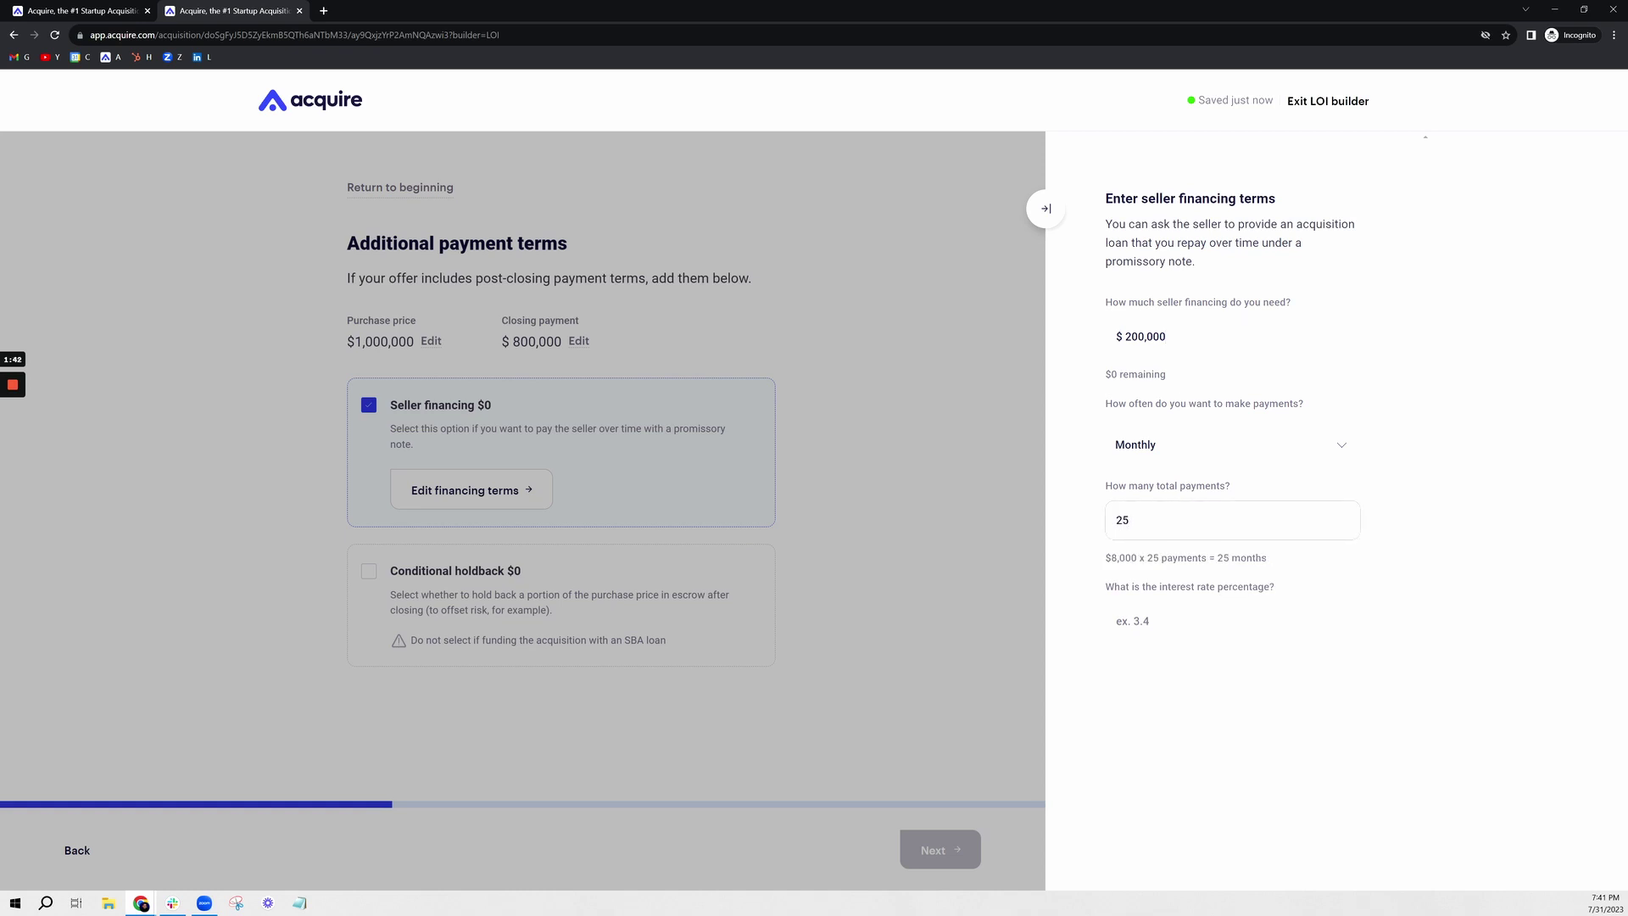
key(BackSpace)
text(4)
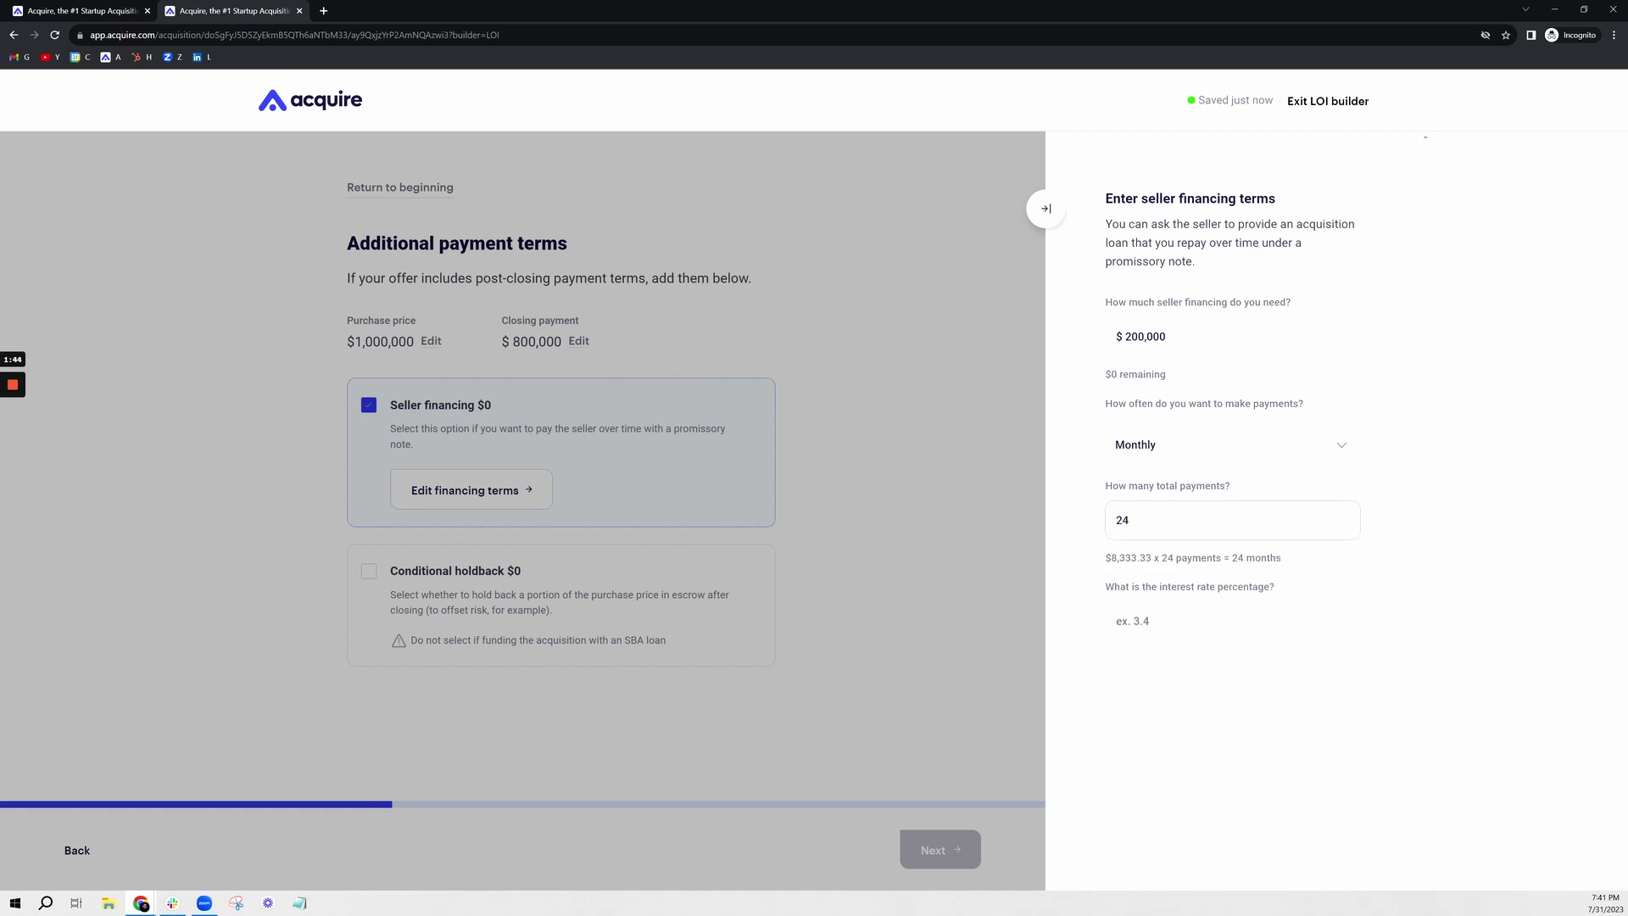
key(Tab)
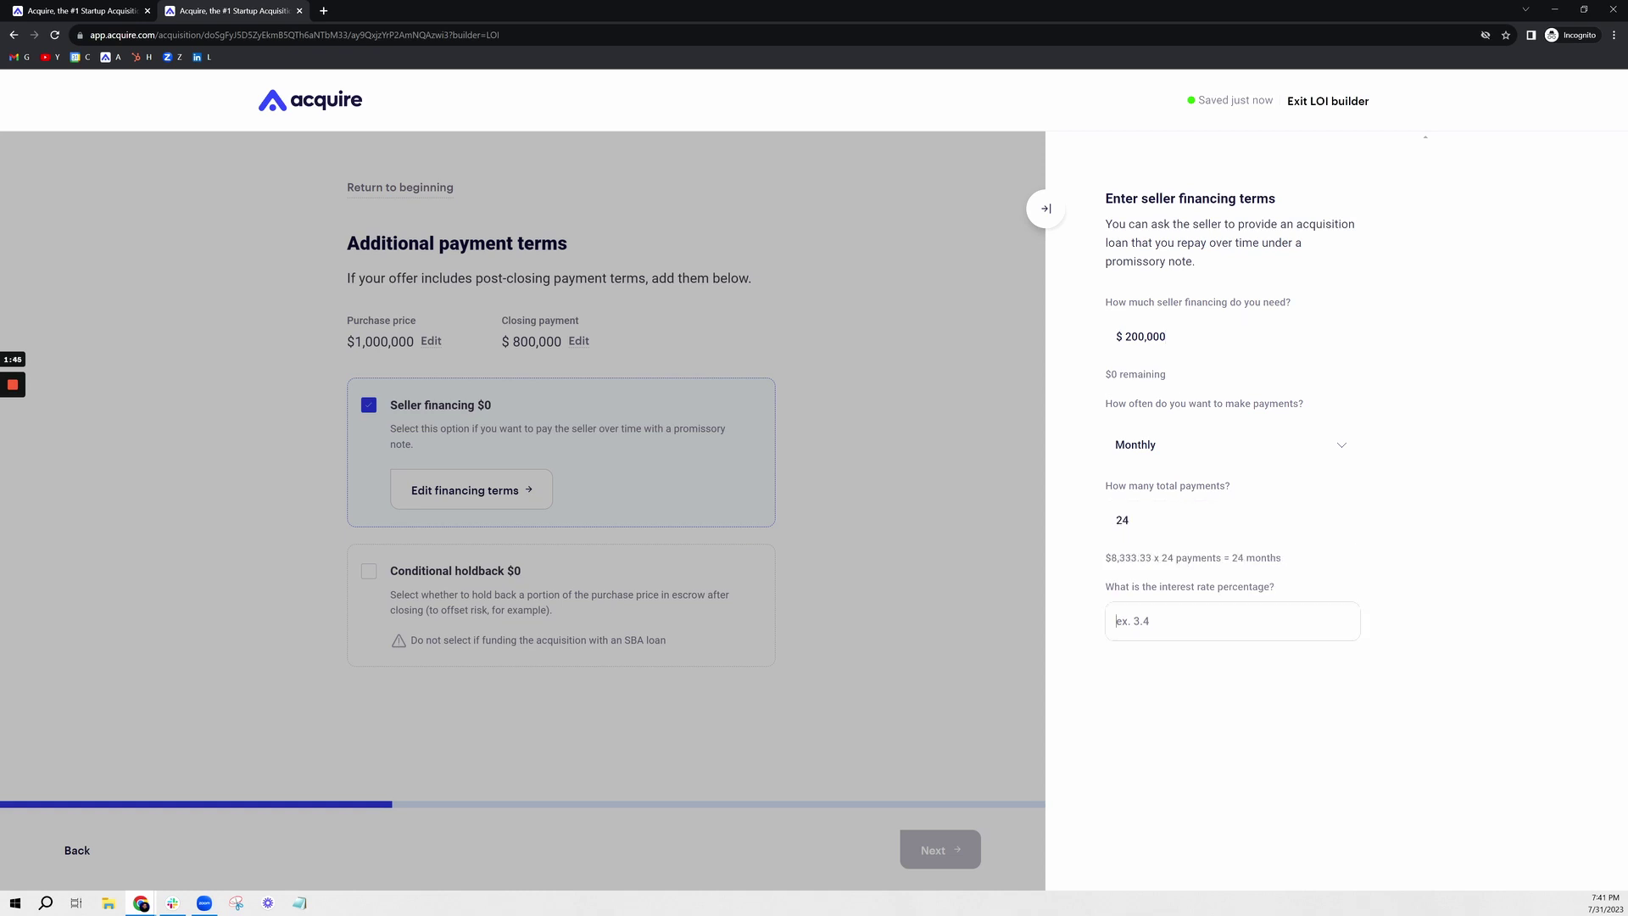
text(4)
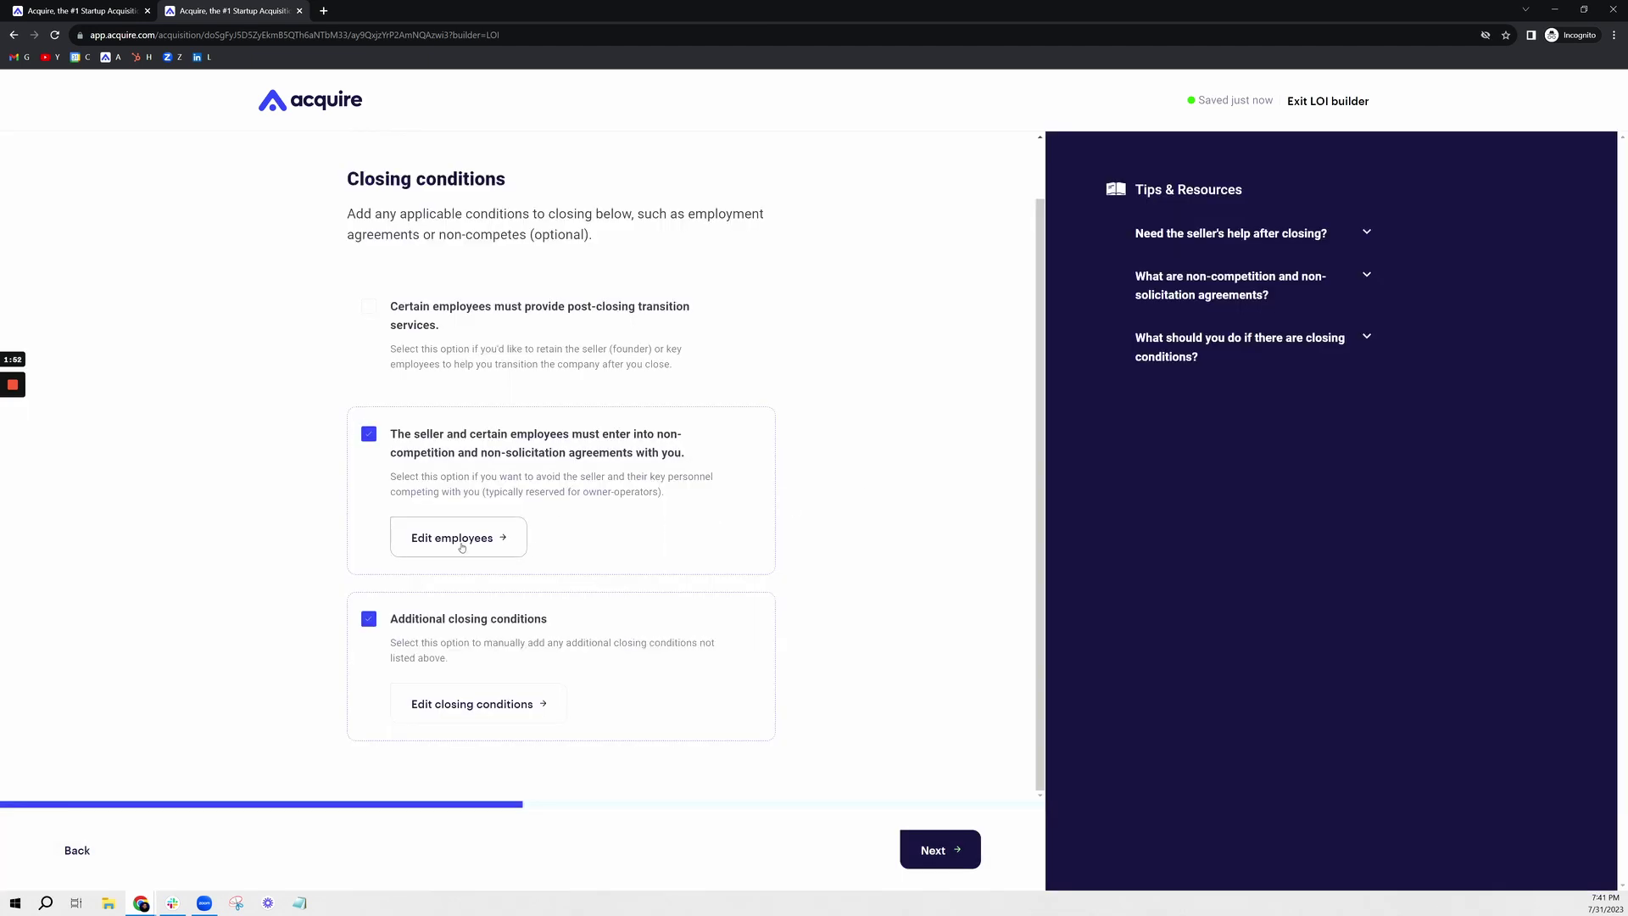
Step: Check the non-compete employee and bot-verification closing condition, then advance to the LOI review
click(460, 544)
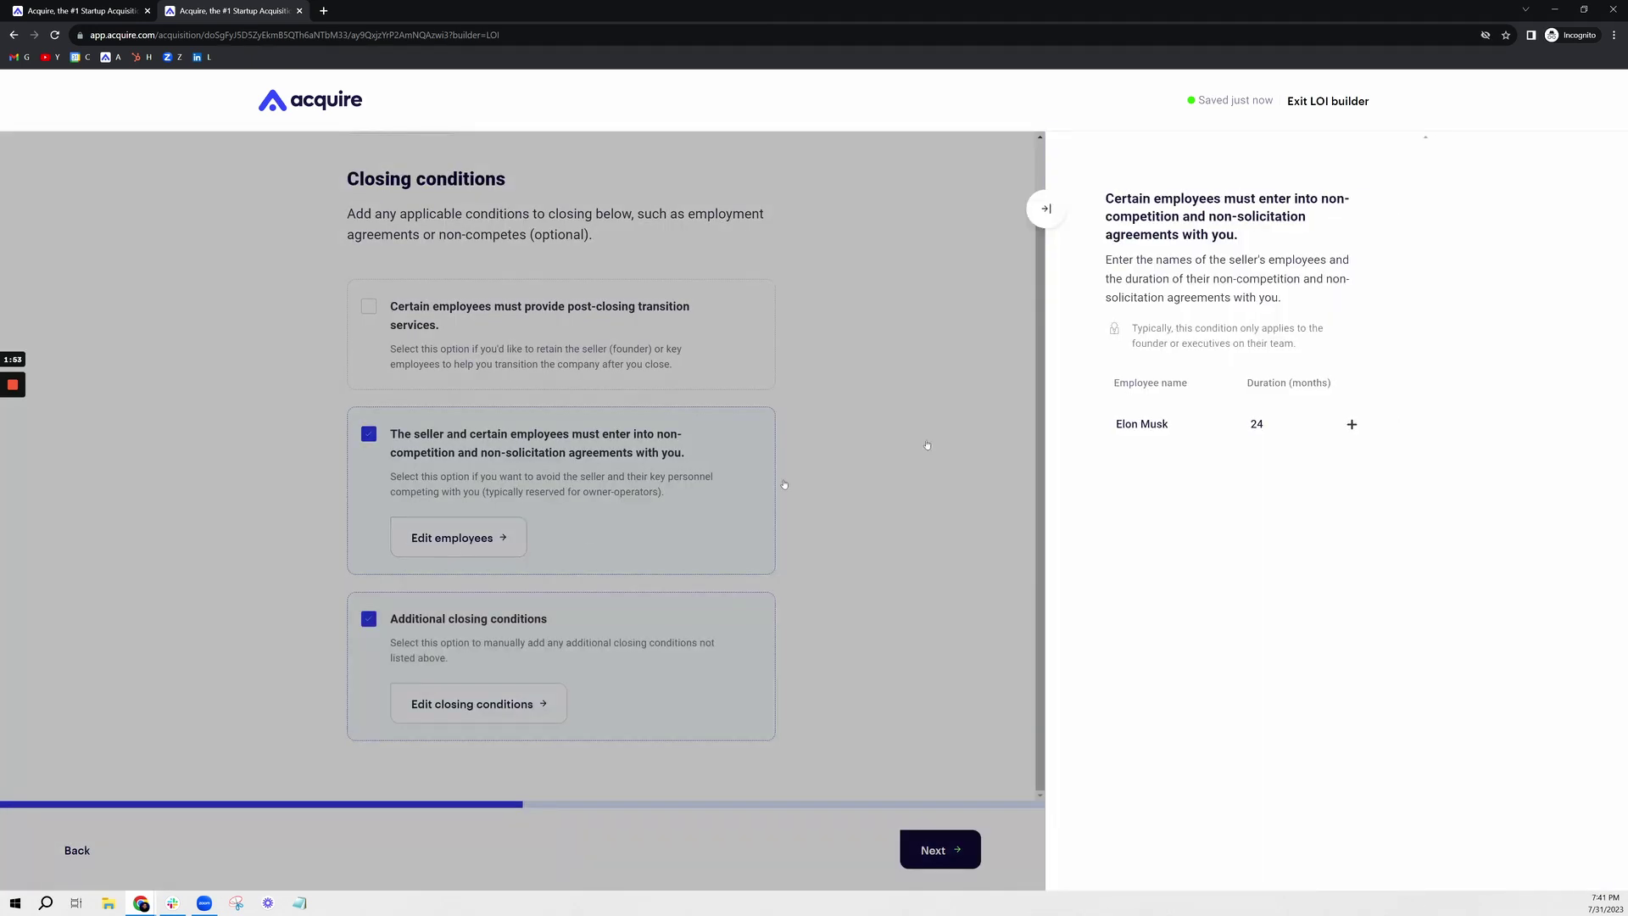
click(748, 567)
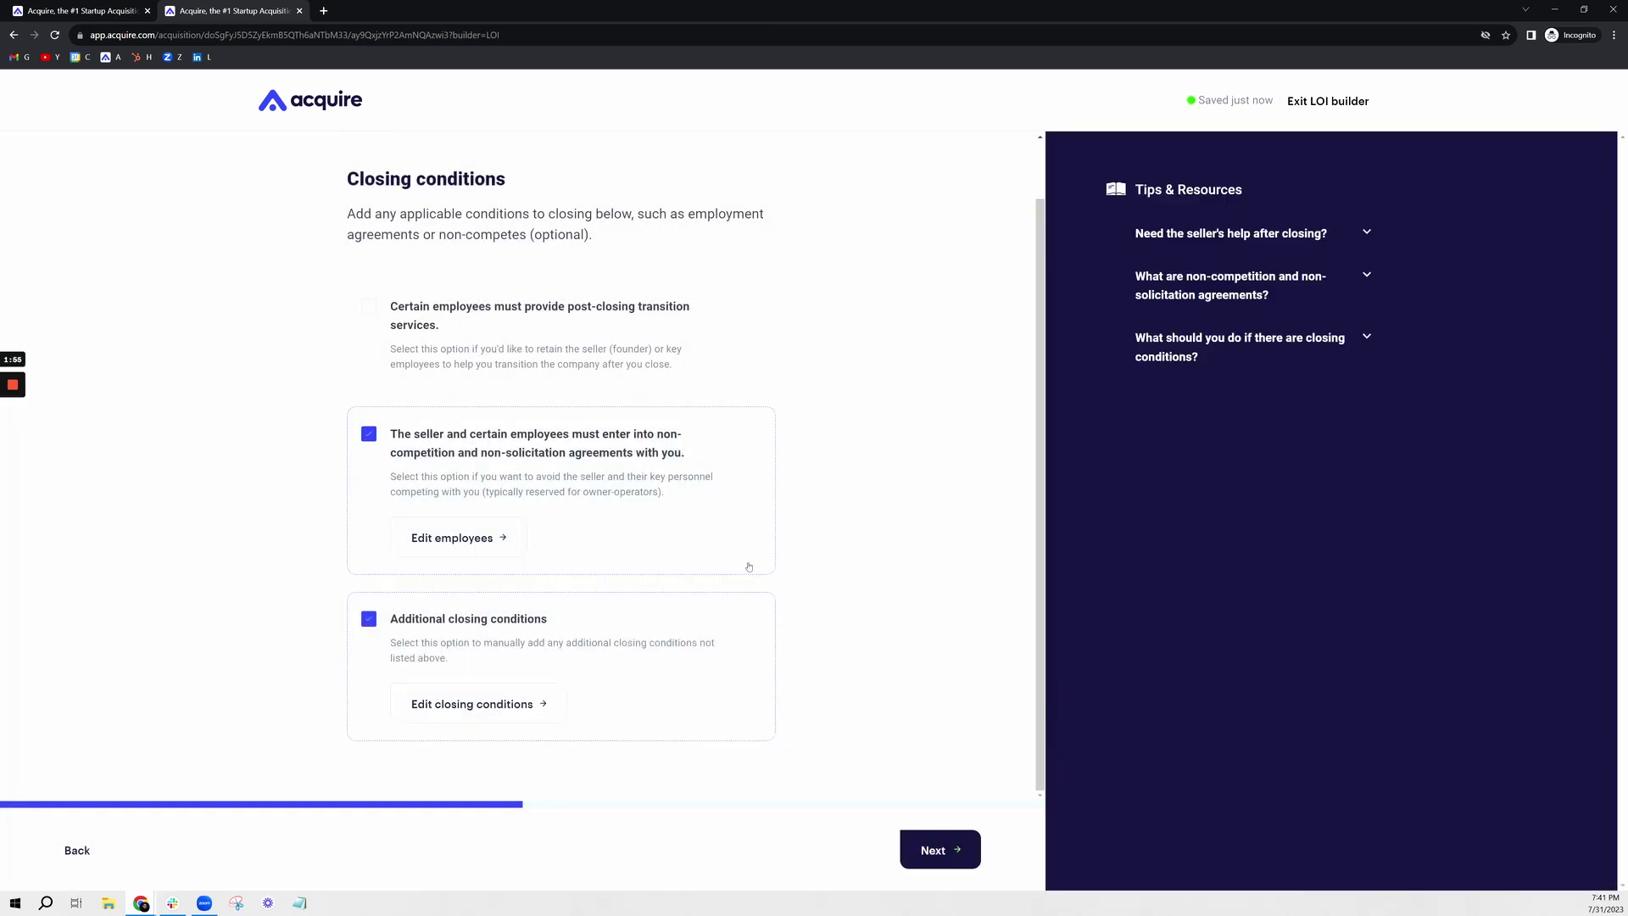
click(461, 711)
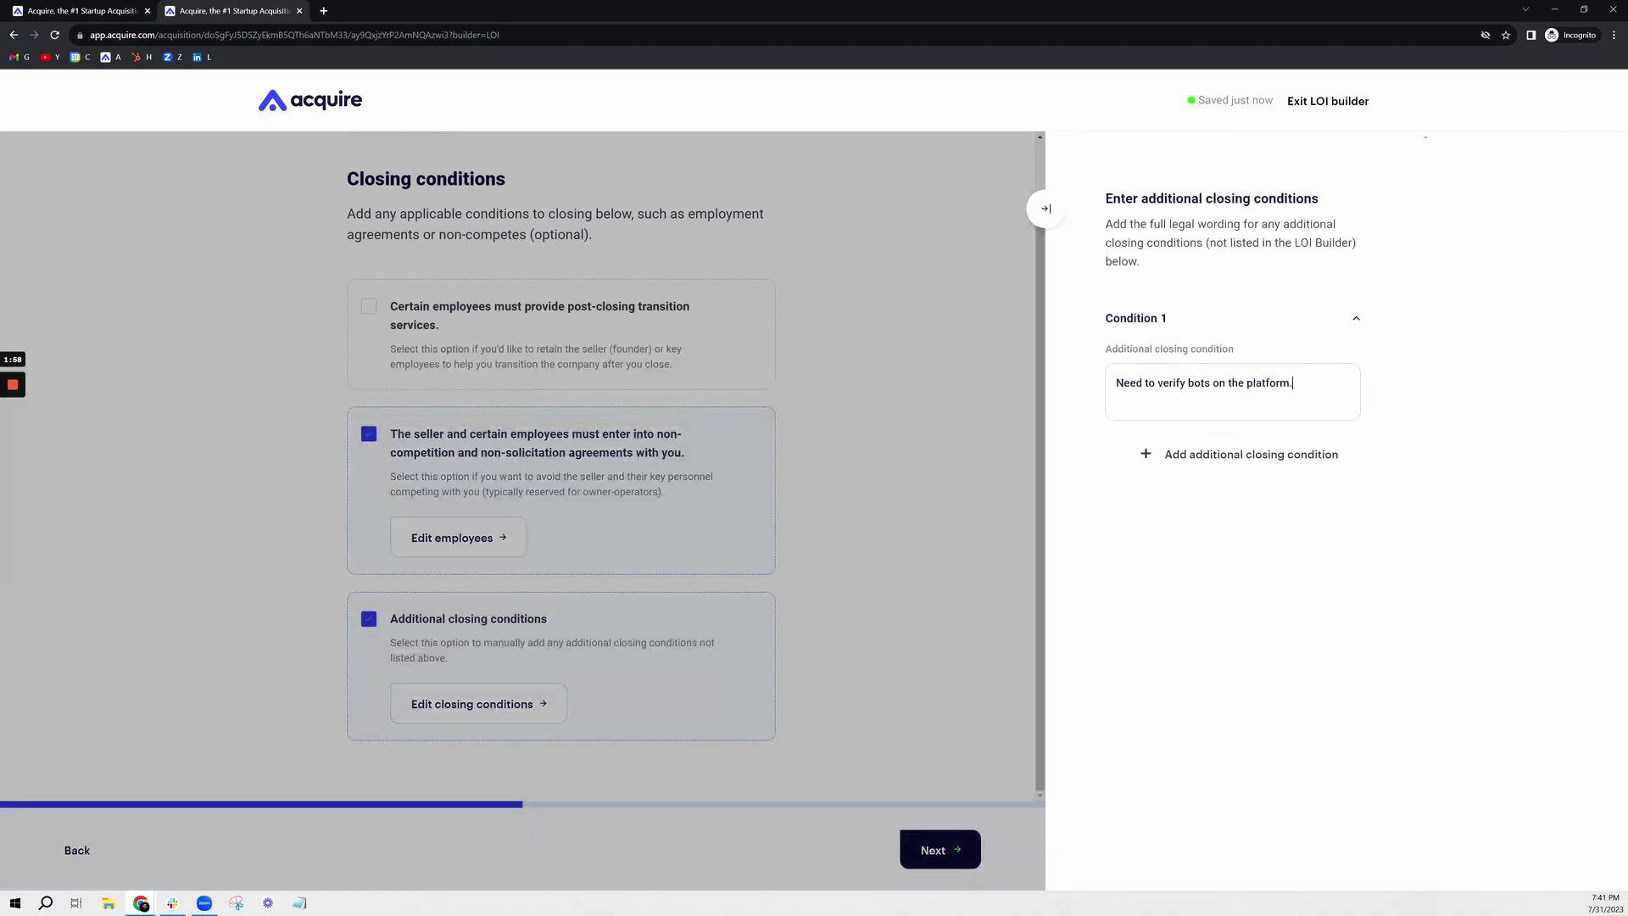
key(ctrl+a)
click(1044, 212)
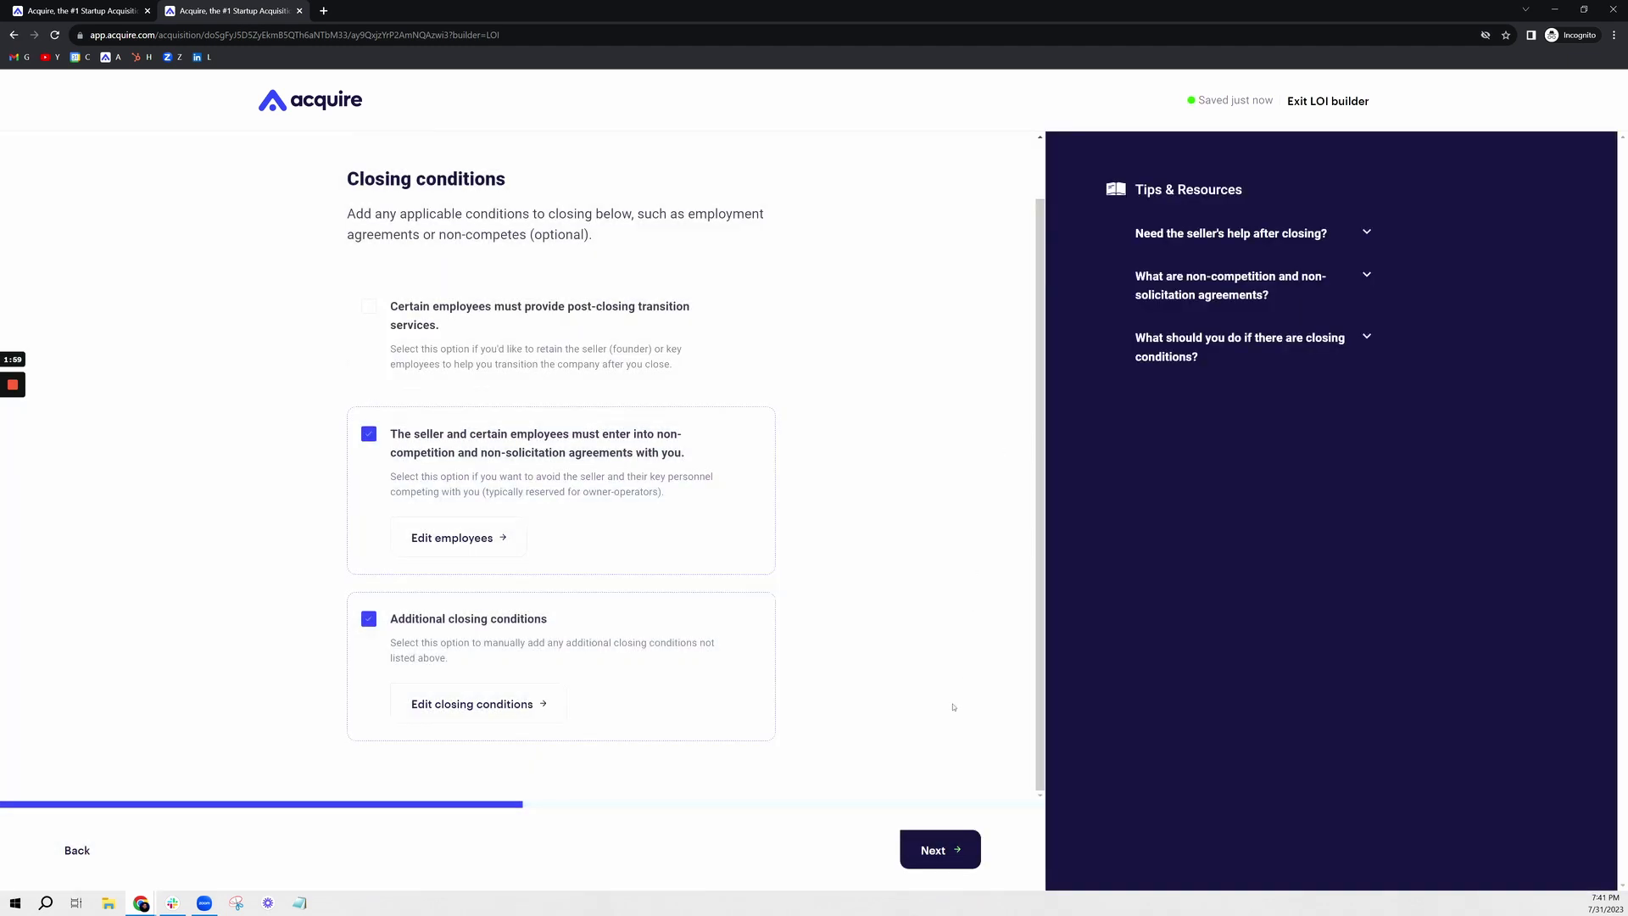
click(923, 850)
click(933, 850)
Step: Expand the closing payment section and highlight the $800,000 payment and $208,440 seller financing
scroll(587, 557, down, 2)
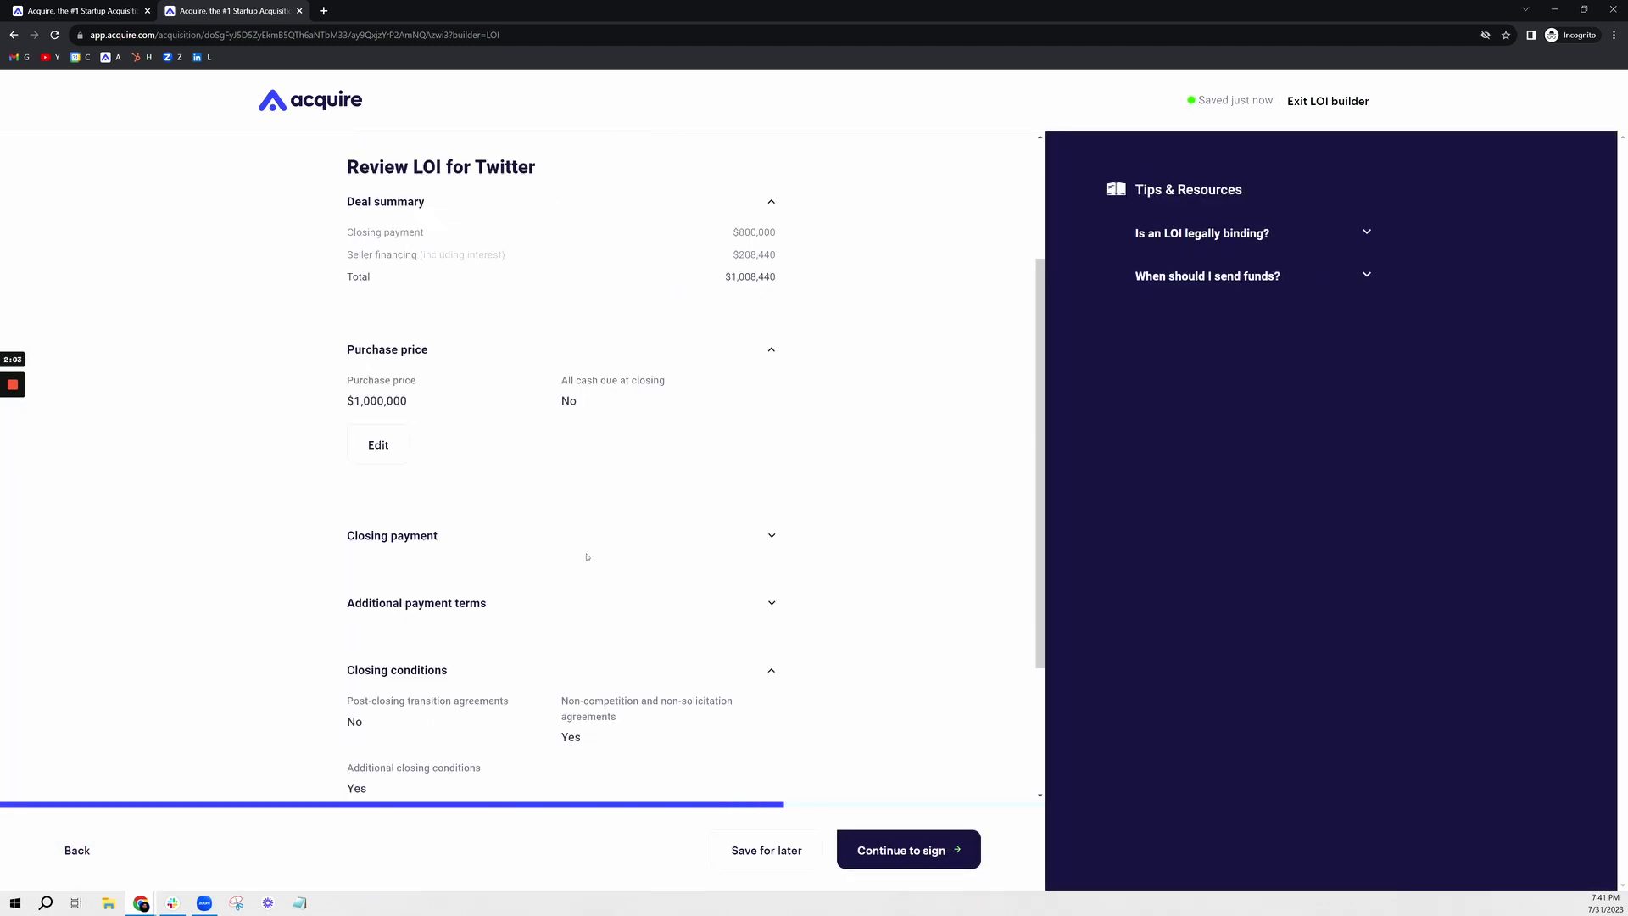
click(562, 541)
scroll(848, 453, down, 3)
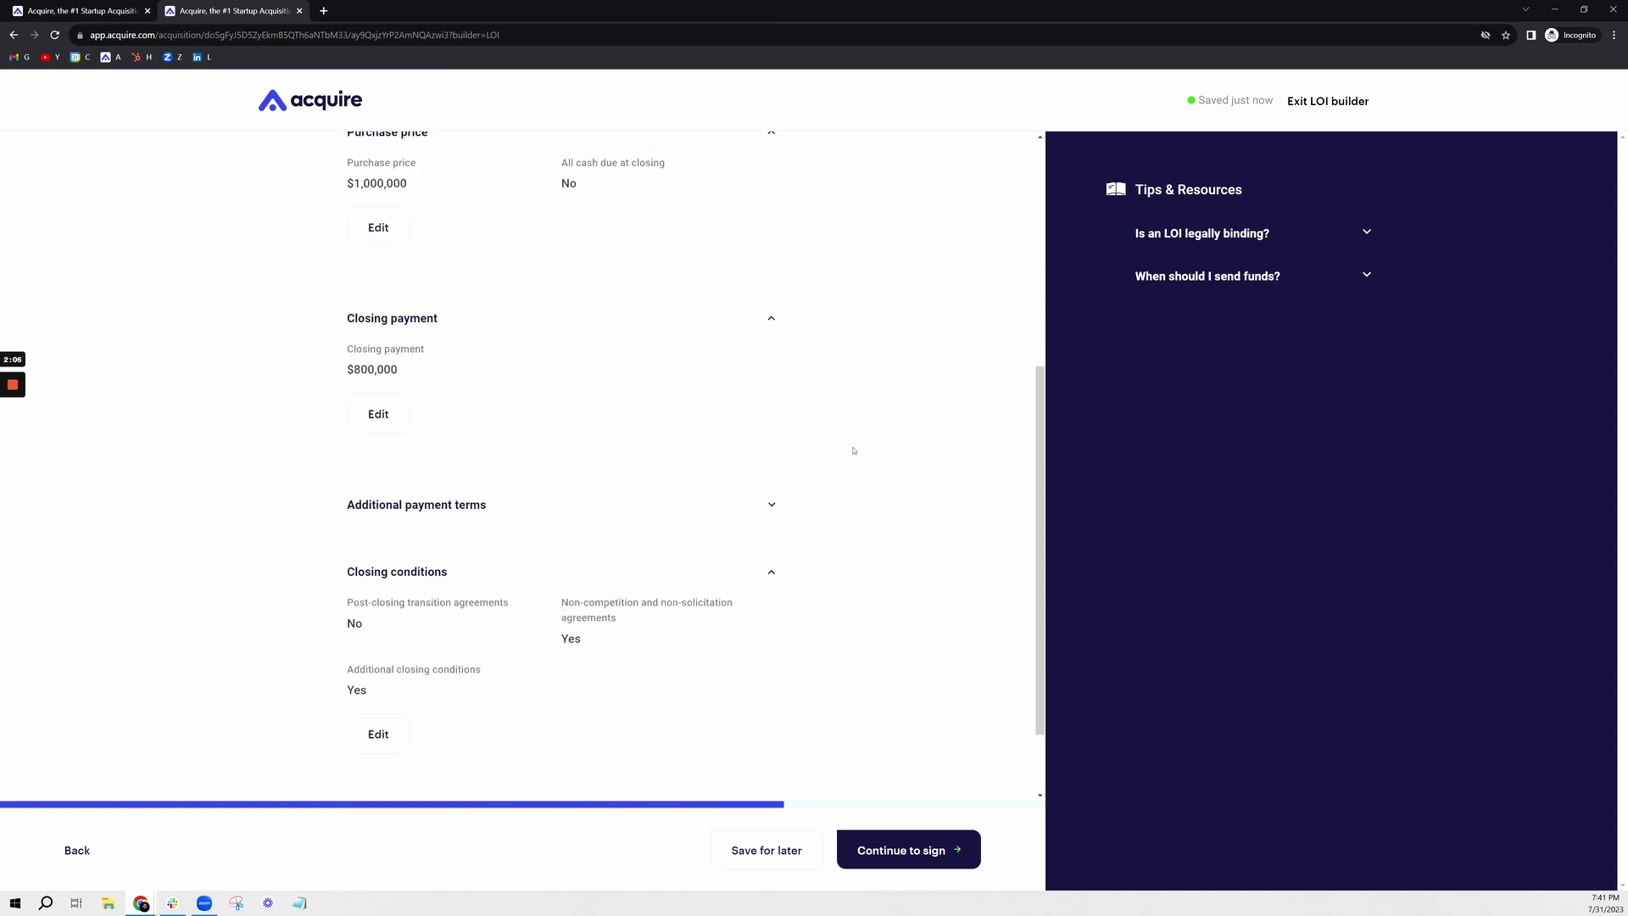
scroll(845, 450, up, 5)
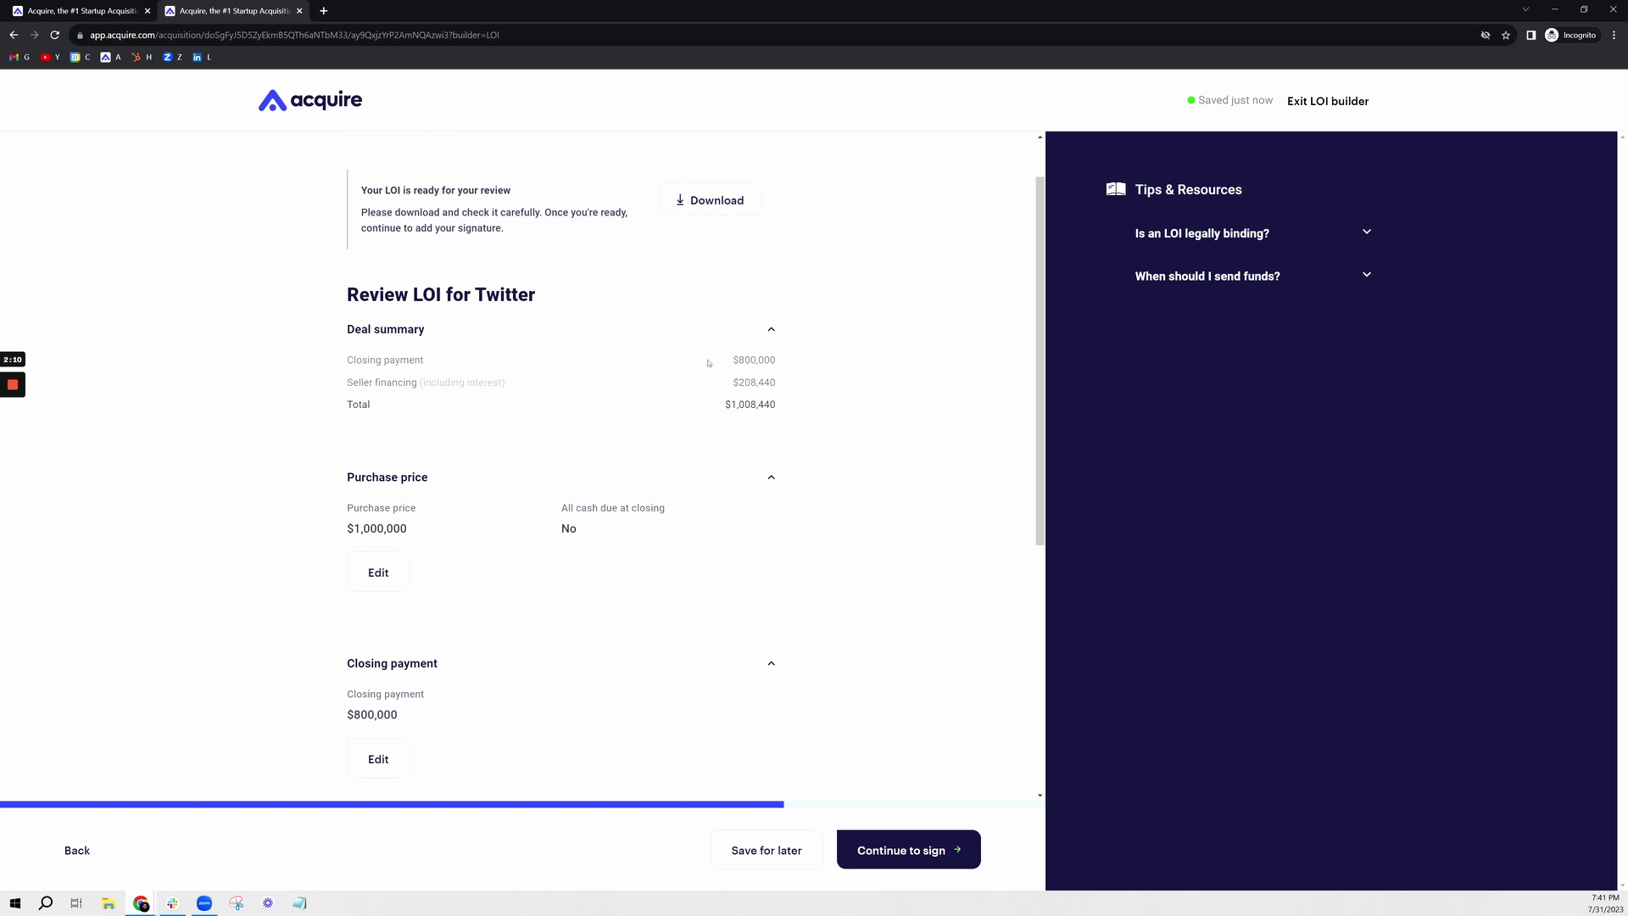
drag(735, 365, 857, 367)
drag(721, 386, 877, 387)
Step: Expand additional payment terms and the governing-law additional terms, then proceed to signing
scroll(878, 387, down, 5)
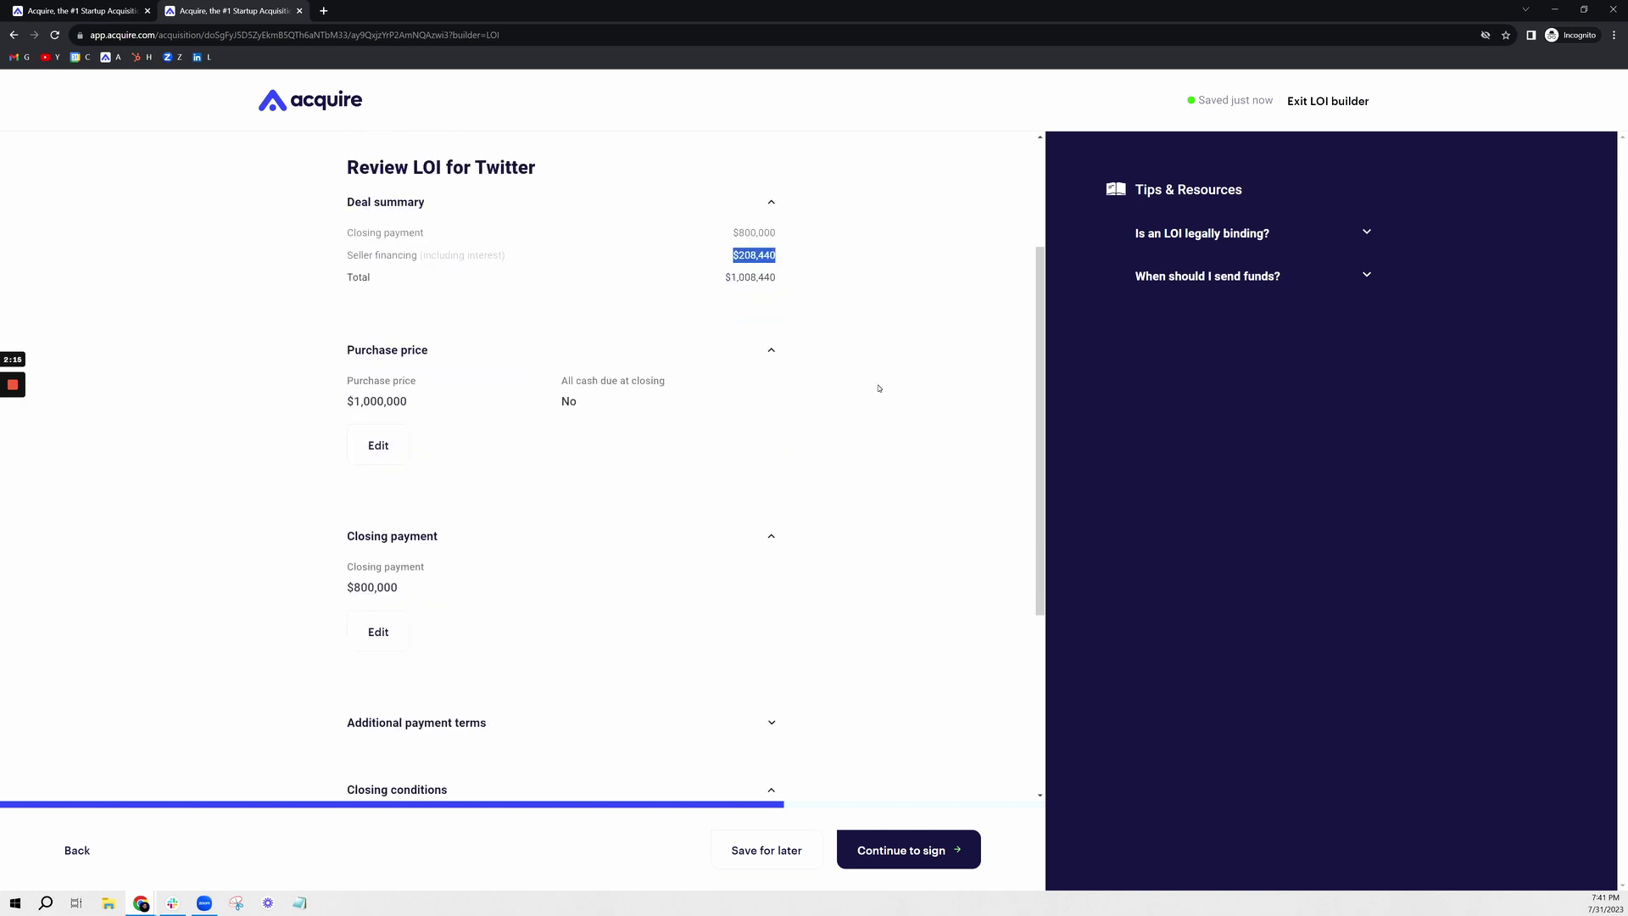
click(675, 469)
scroll(524, 481, down, 2)
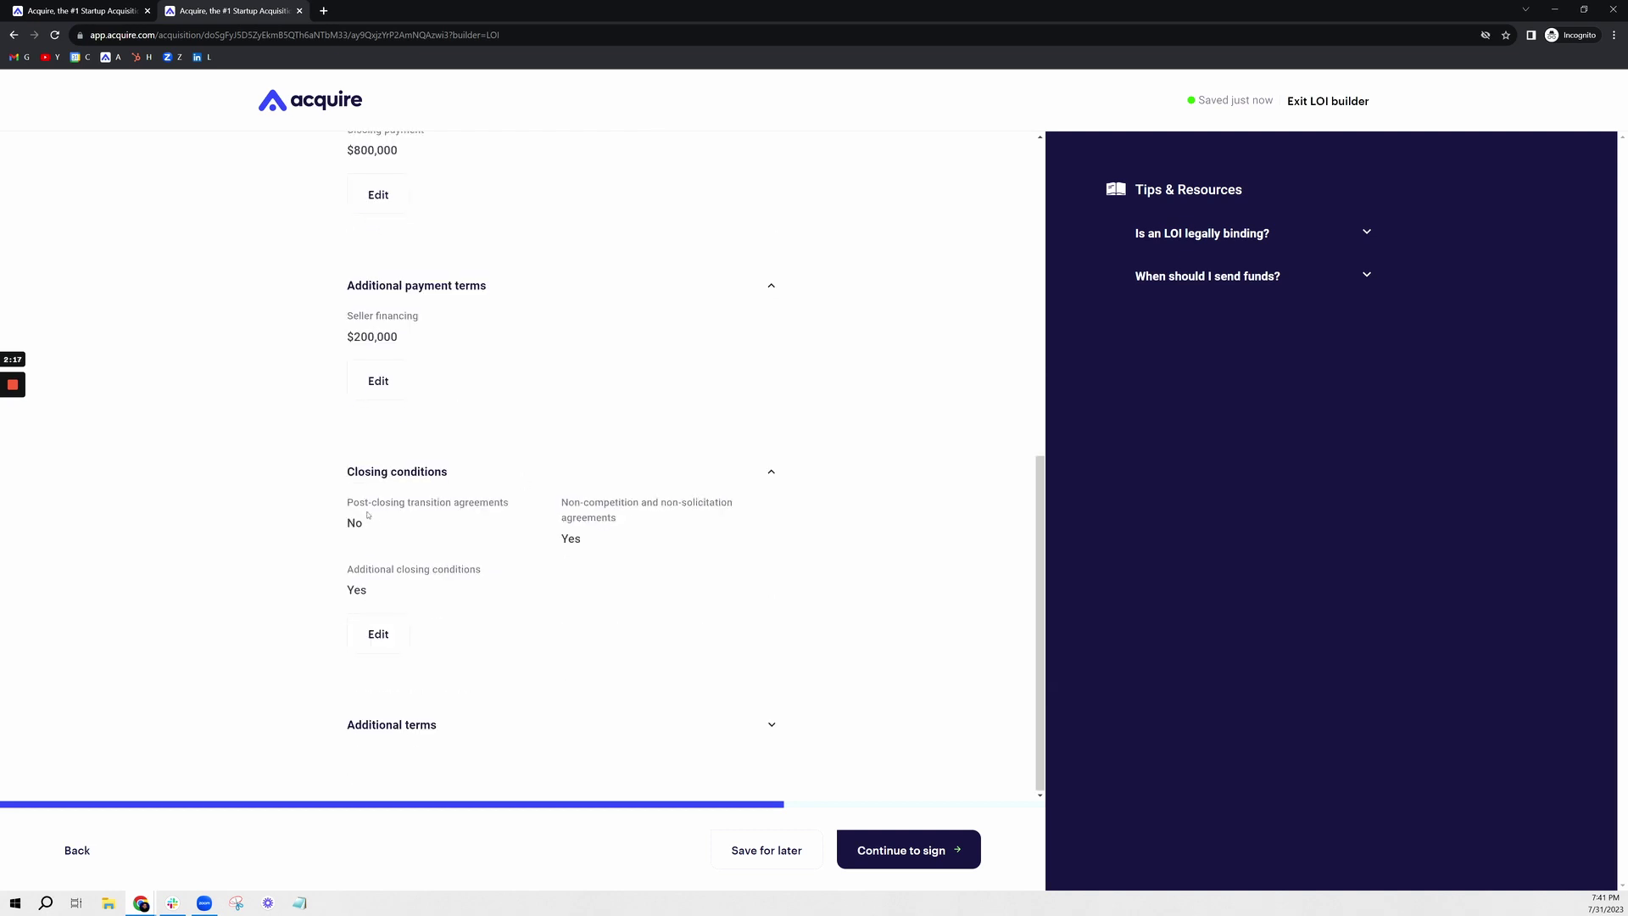
click(457, 726)
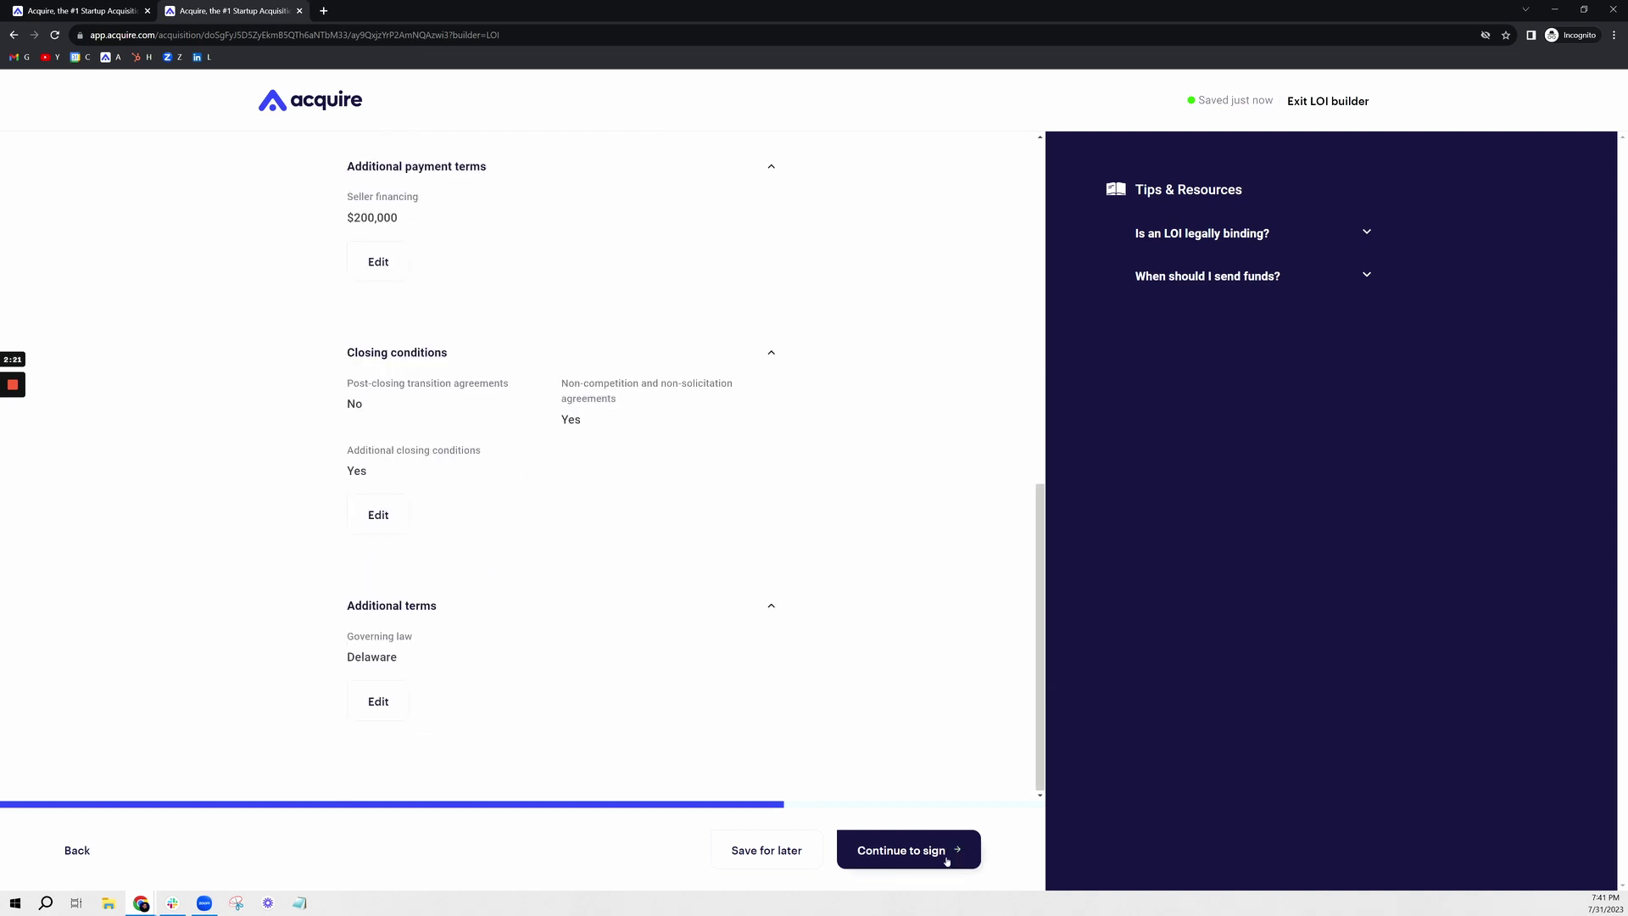
click(947, 858)
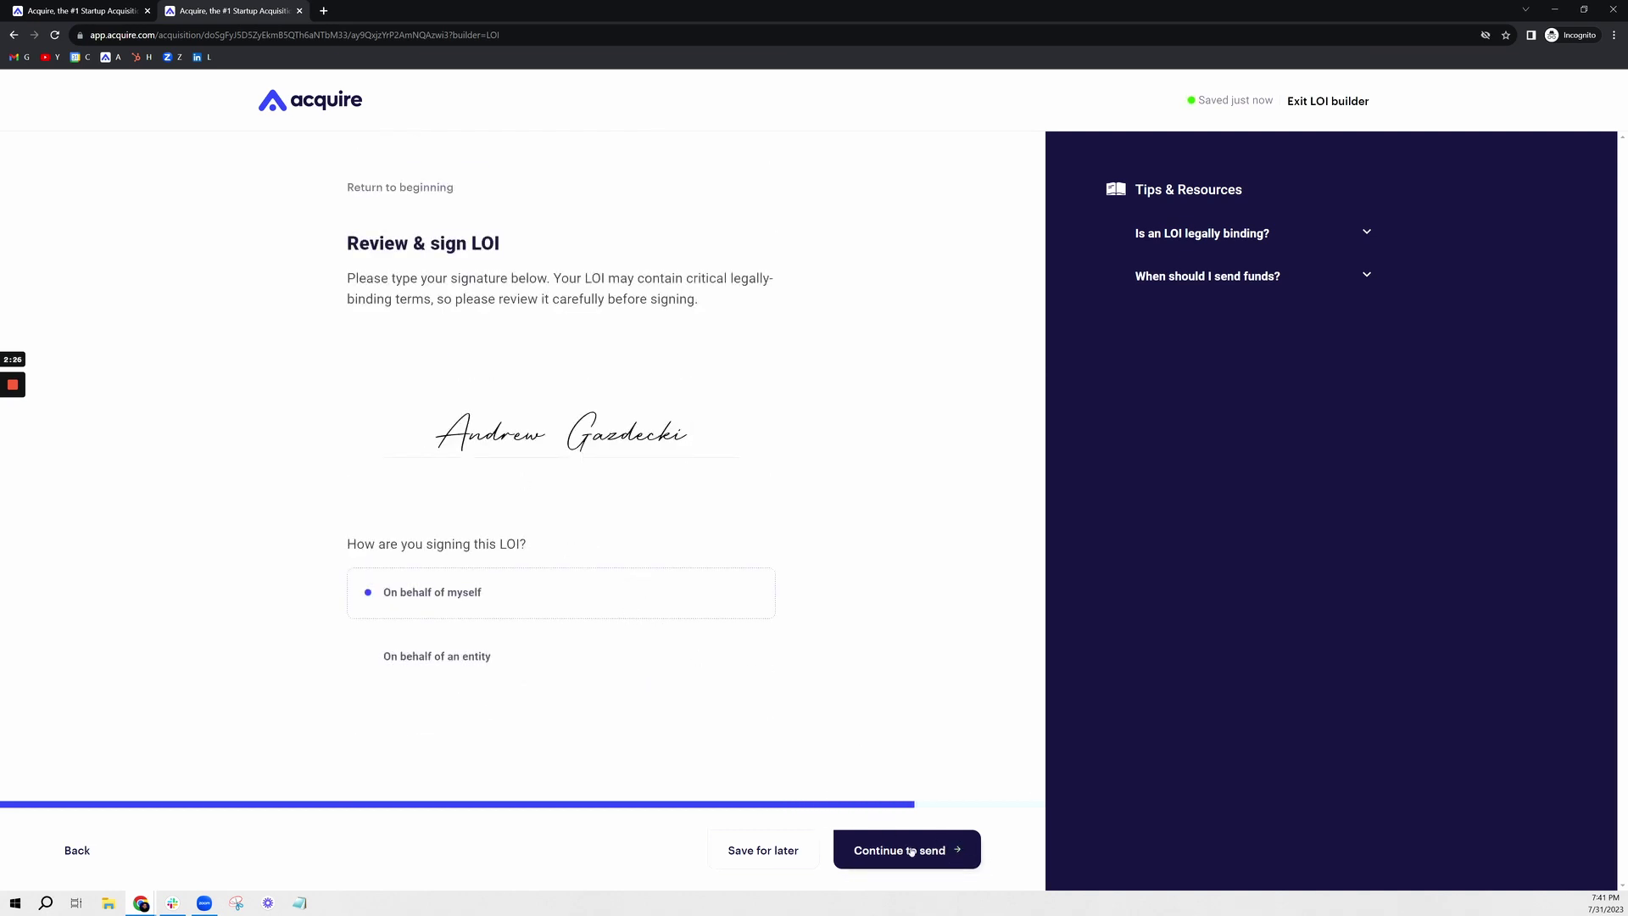
Step: Continue to the Send LOI step and read the downloaded LOI PDF zoomed in
click(911, 851)
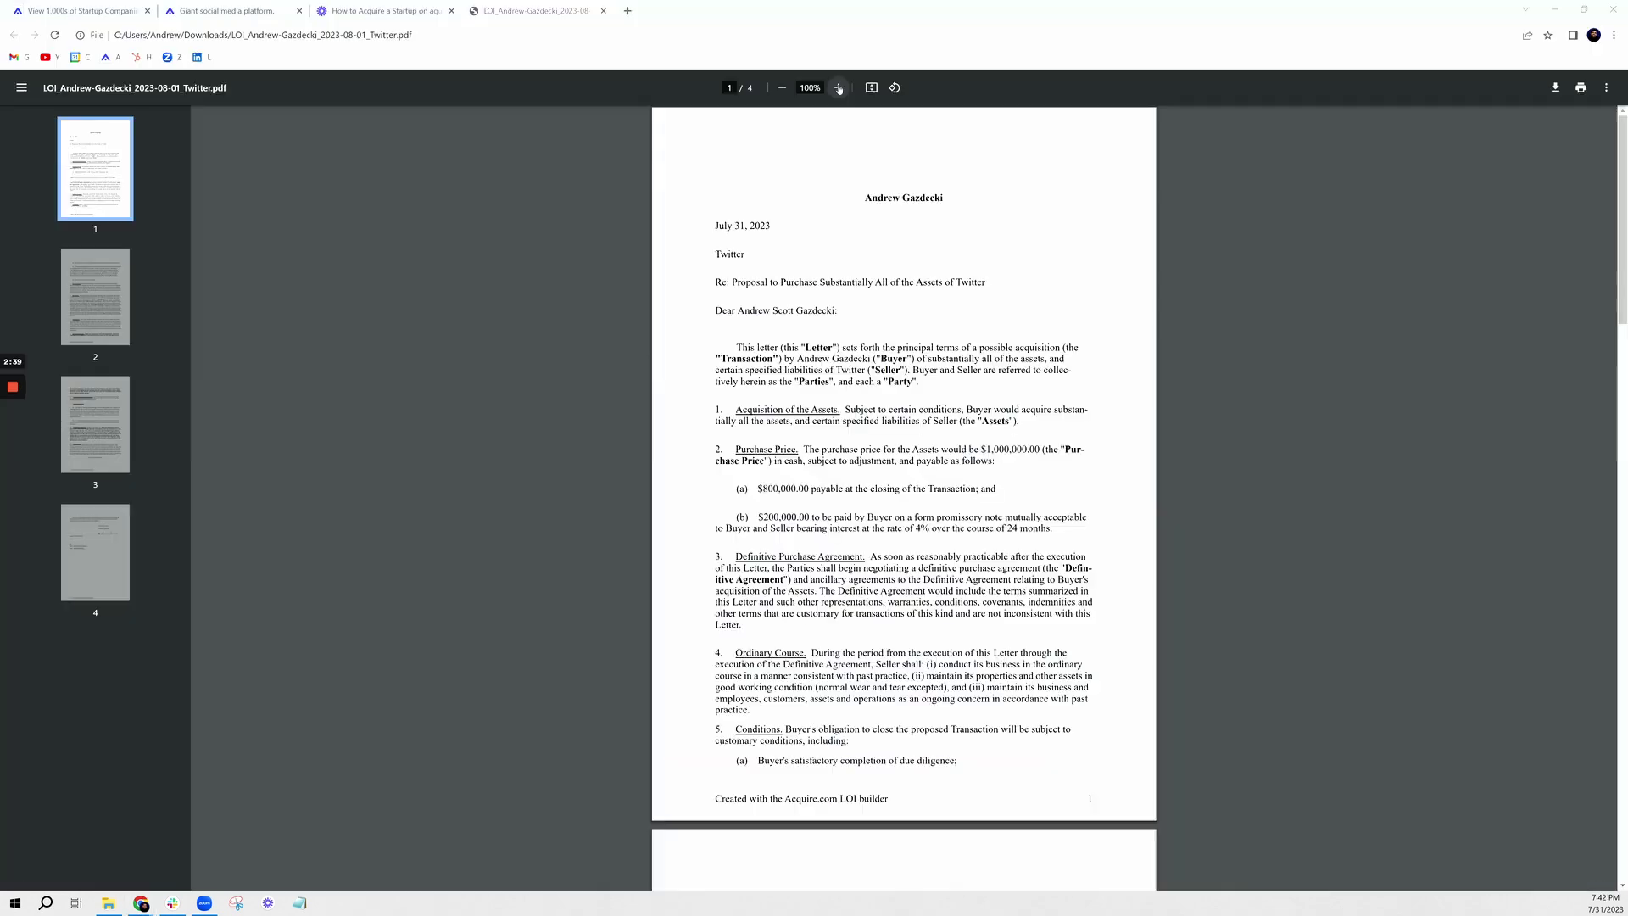
click(837, 88)
click(838, 88)
click(838, 88)
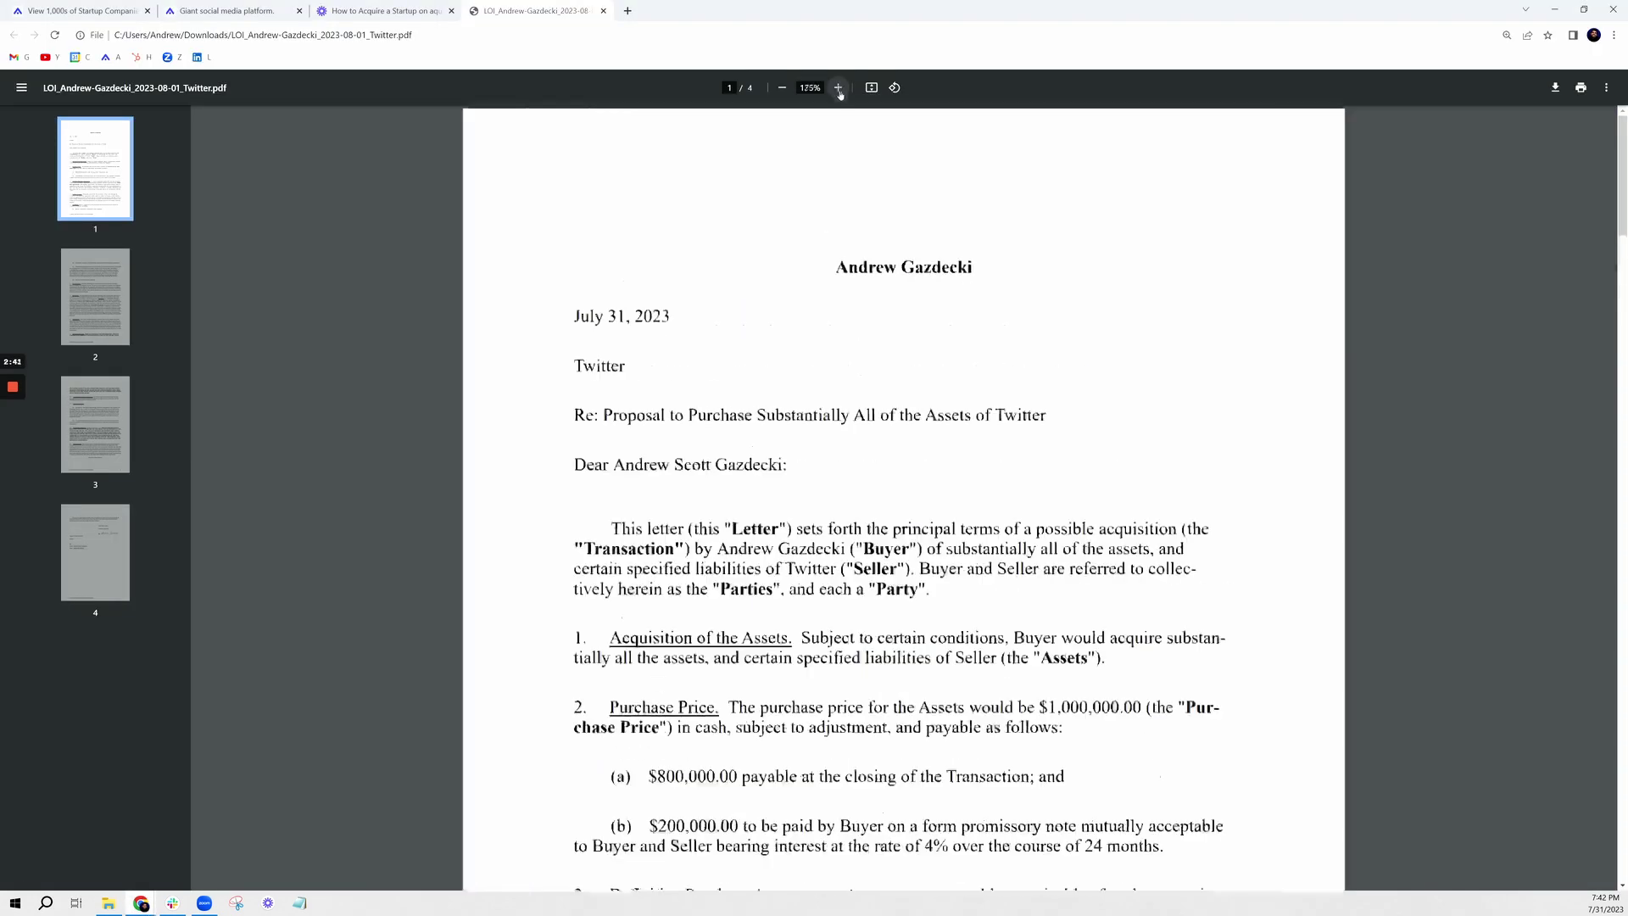
click(837, 88)
scroll(903, 475, up, 4)
click(386, 10)
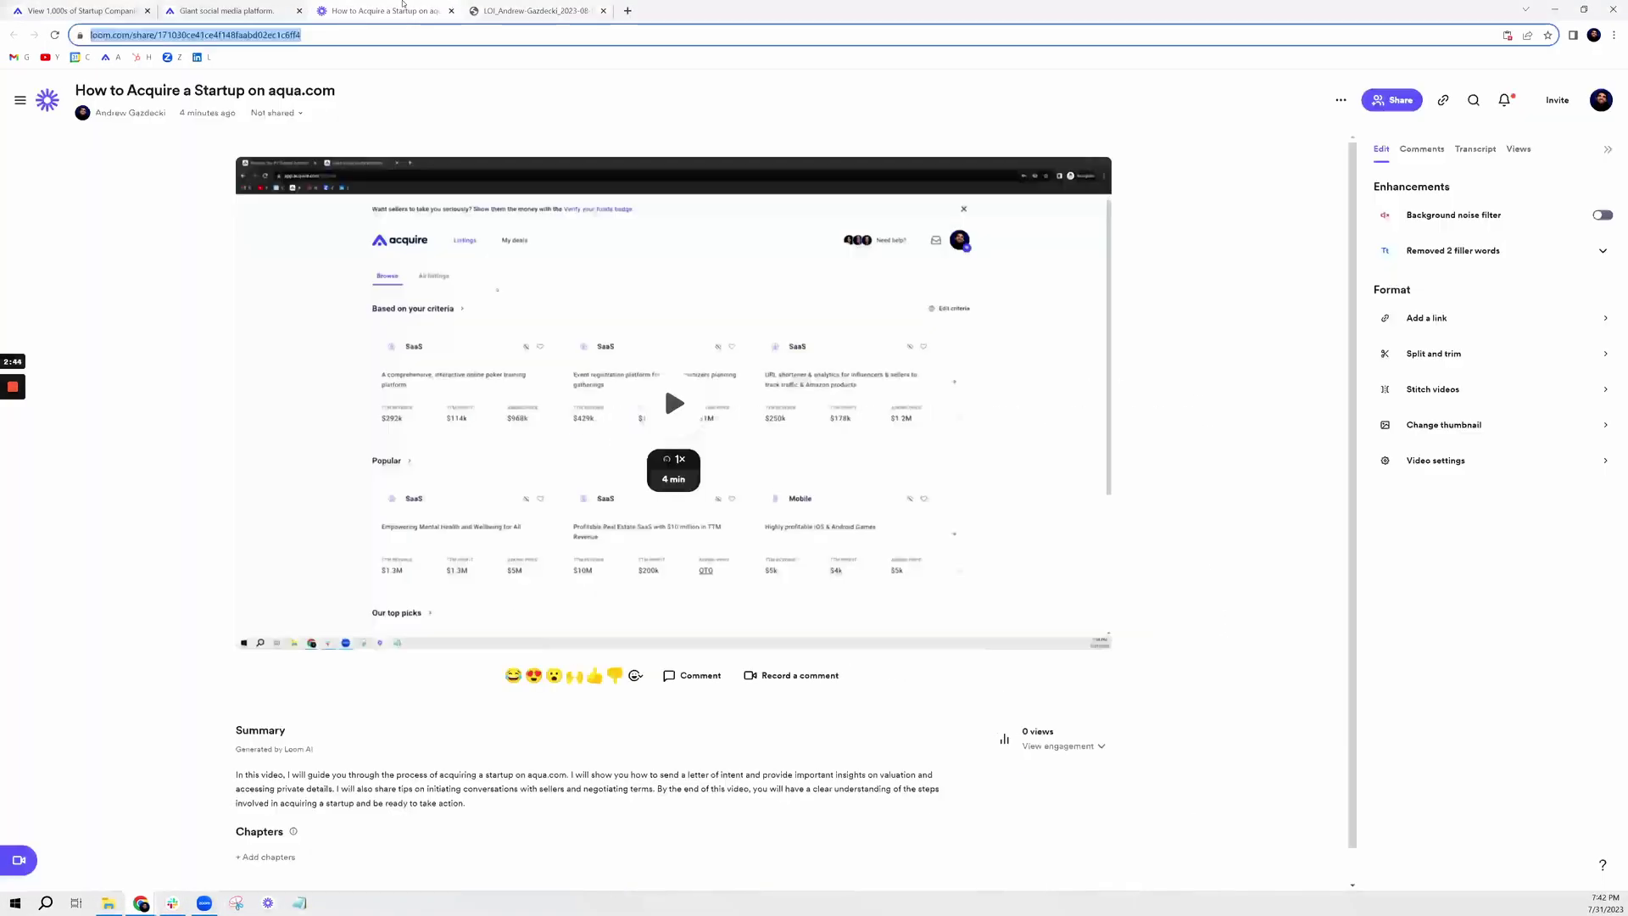
click(254, 10)
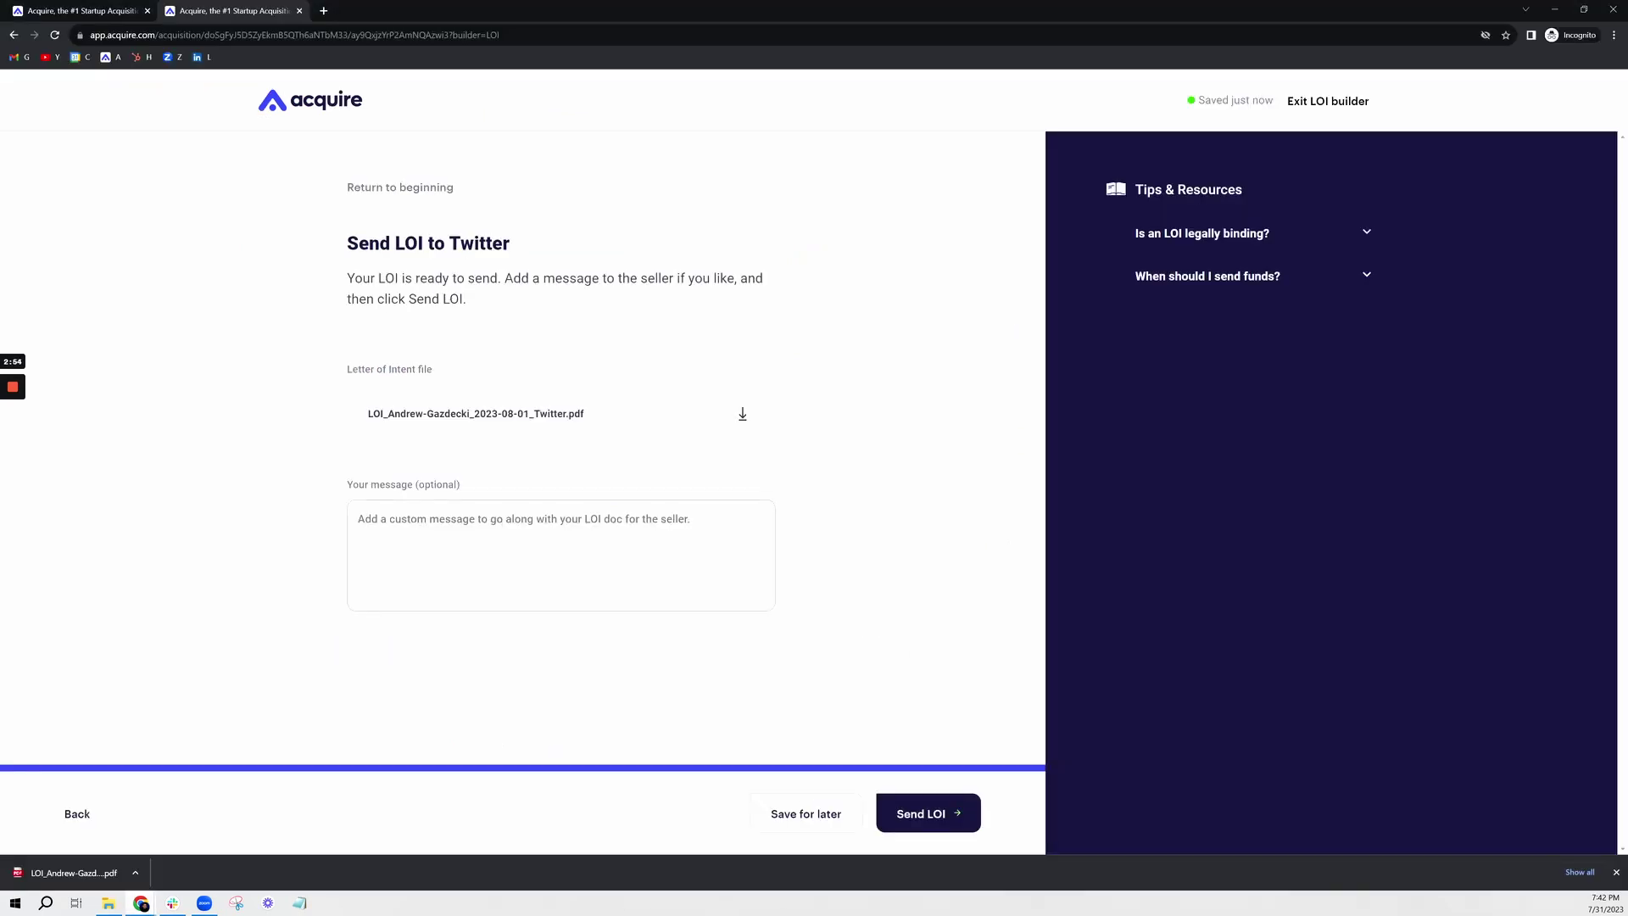
Step: Send the LOI with a message telling the seller you're excited and inviting questions
text(Hey And)
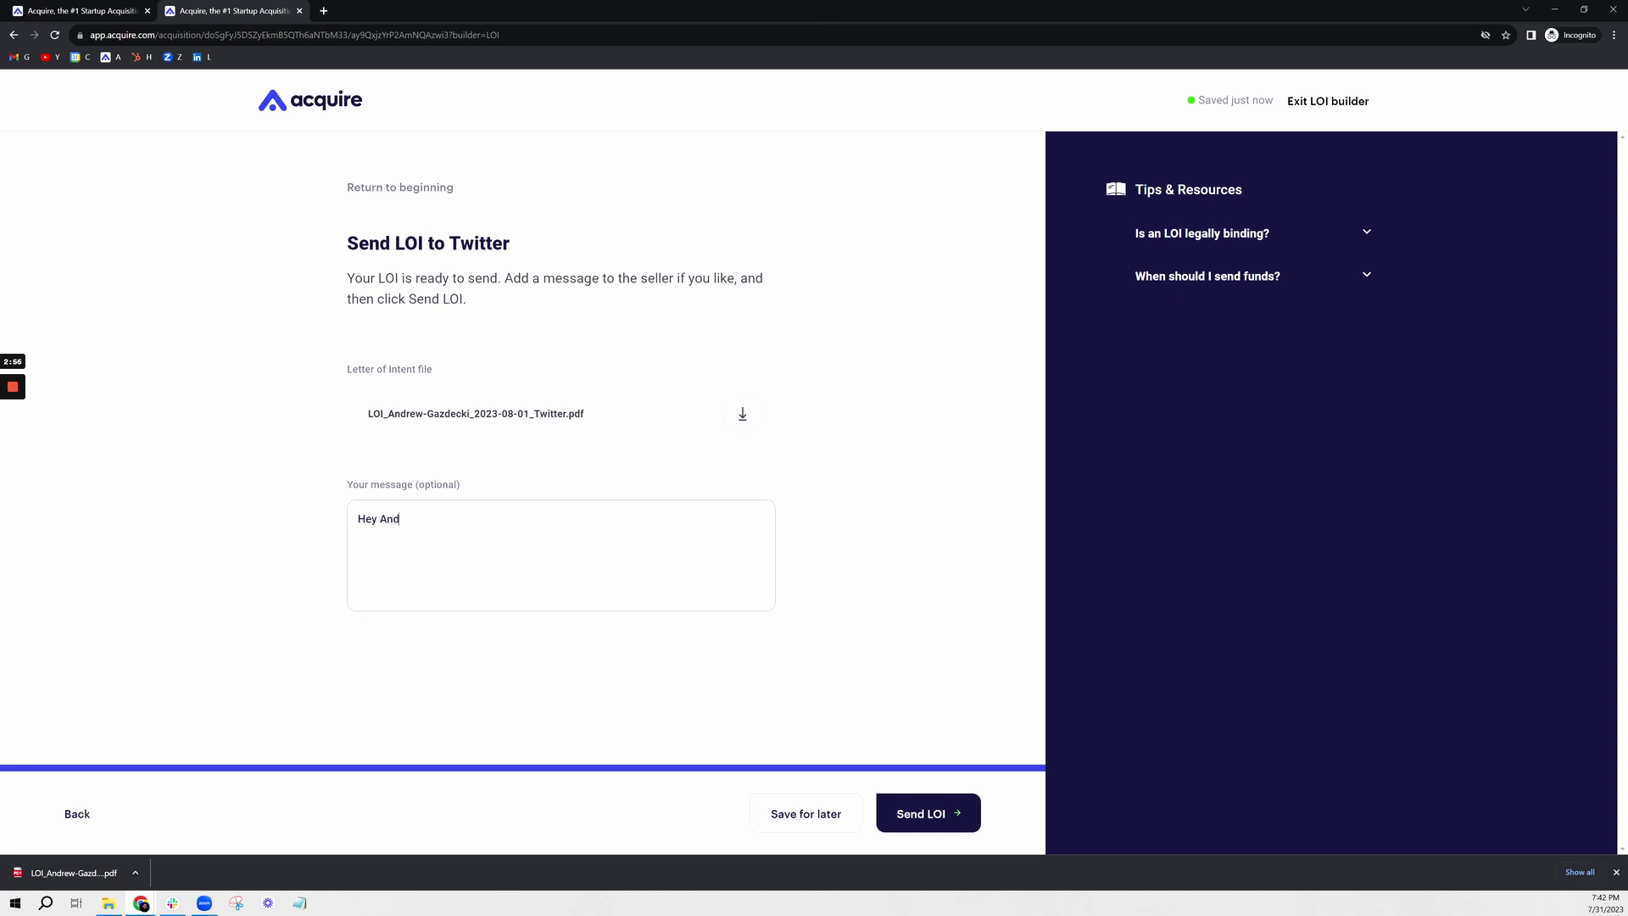
text(rew excited to acquire this startup from )
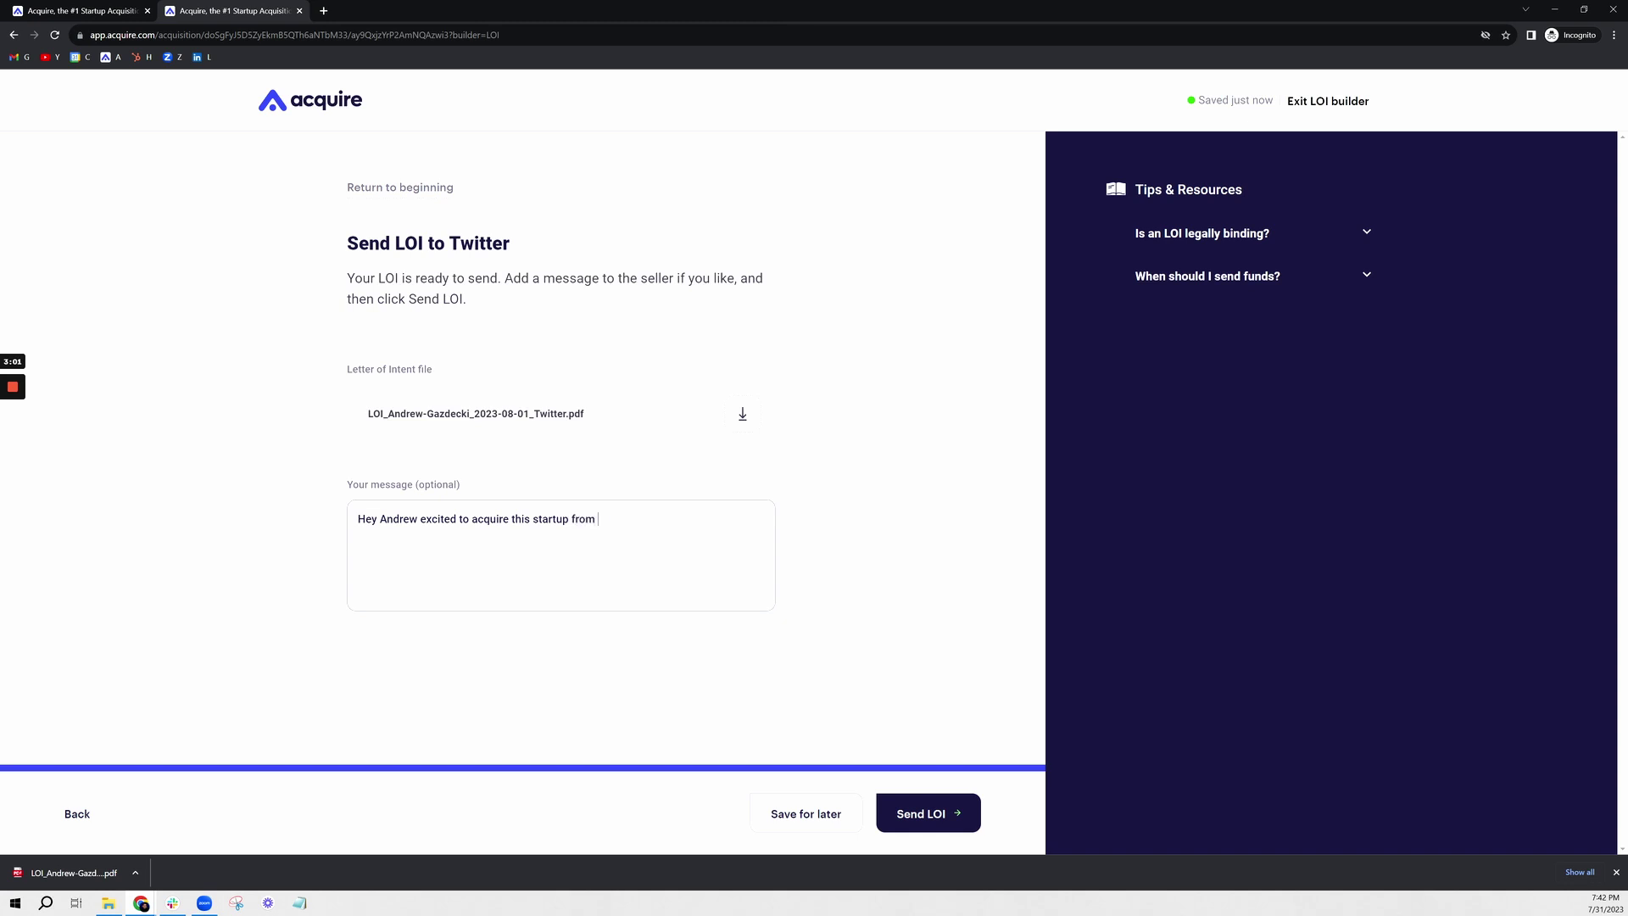
text(you! Let me know if you have any questions.)
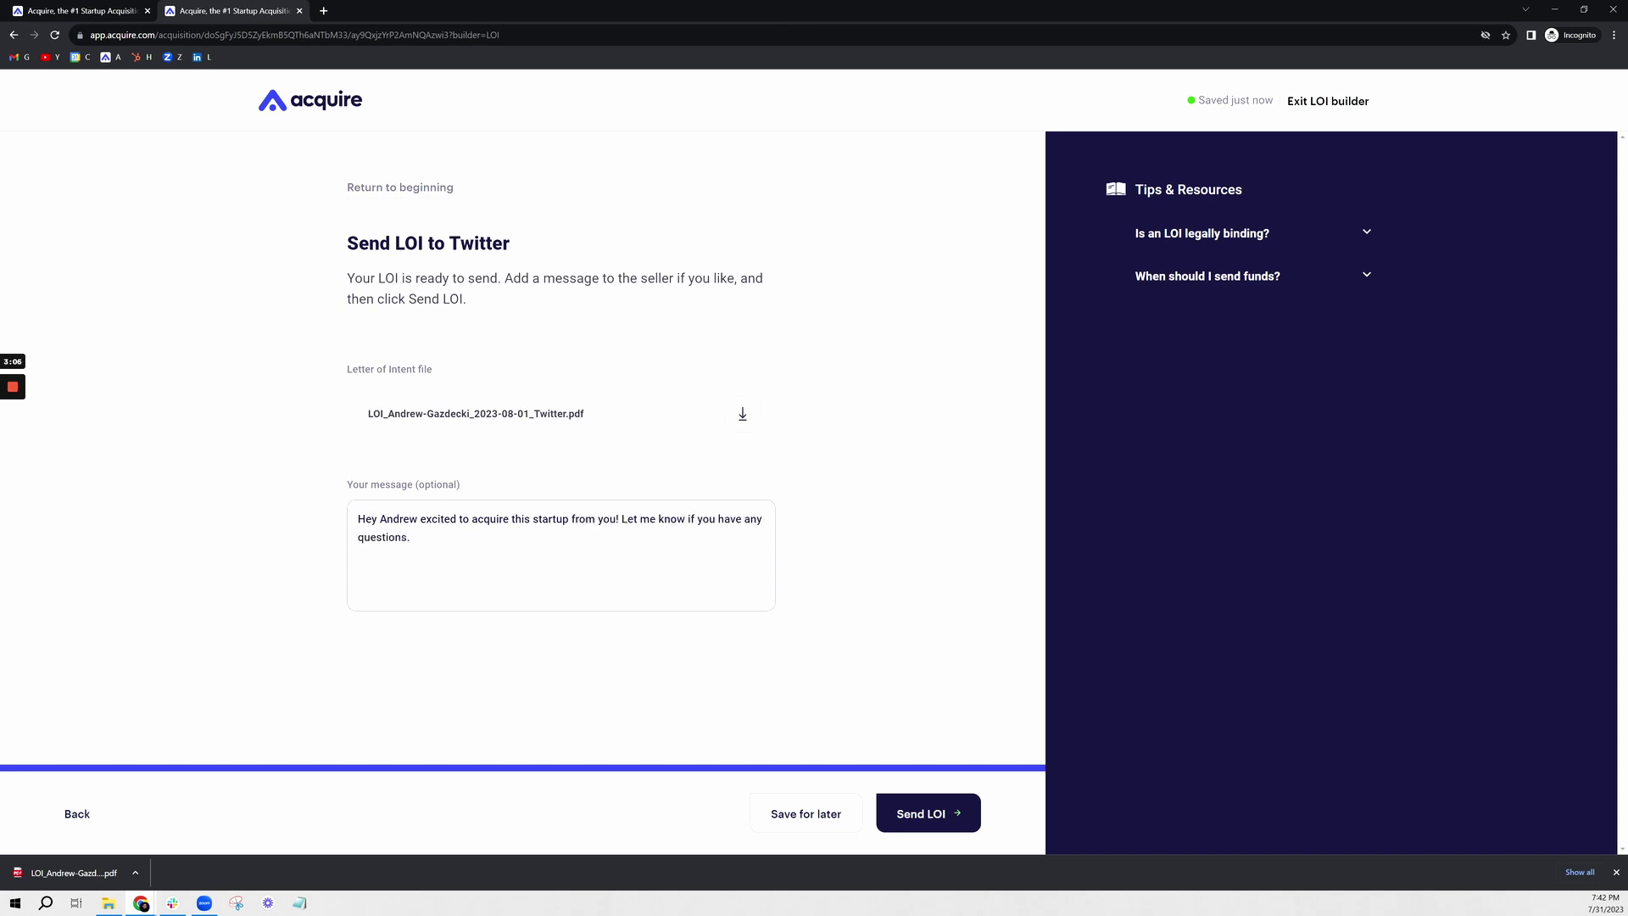
click(912, 812)
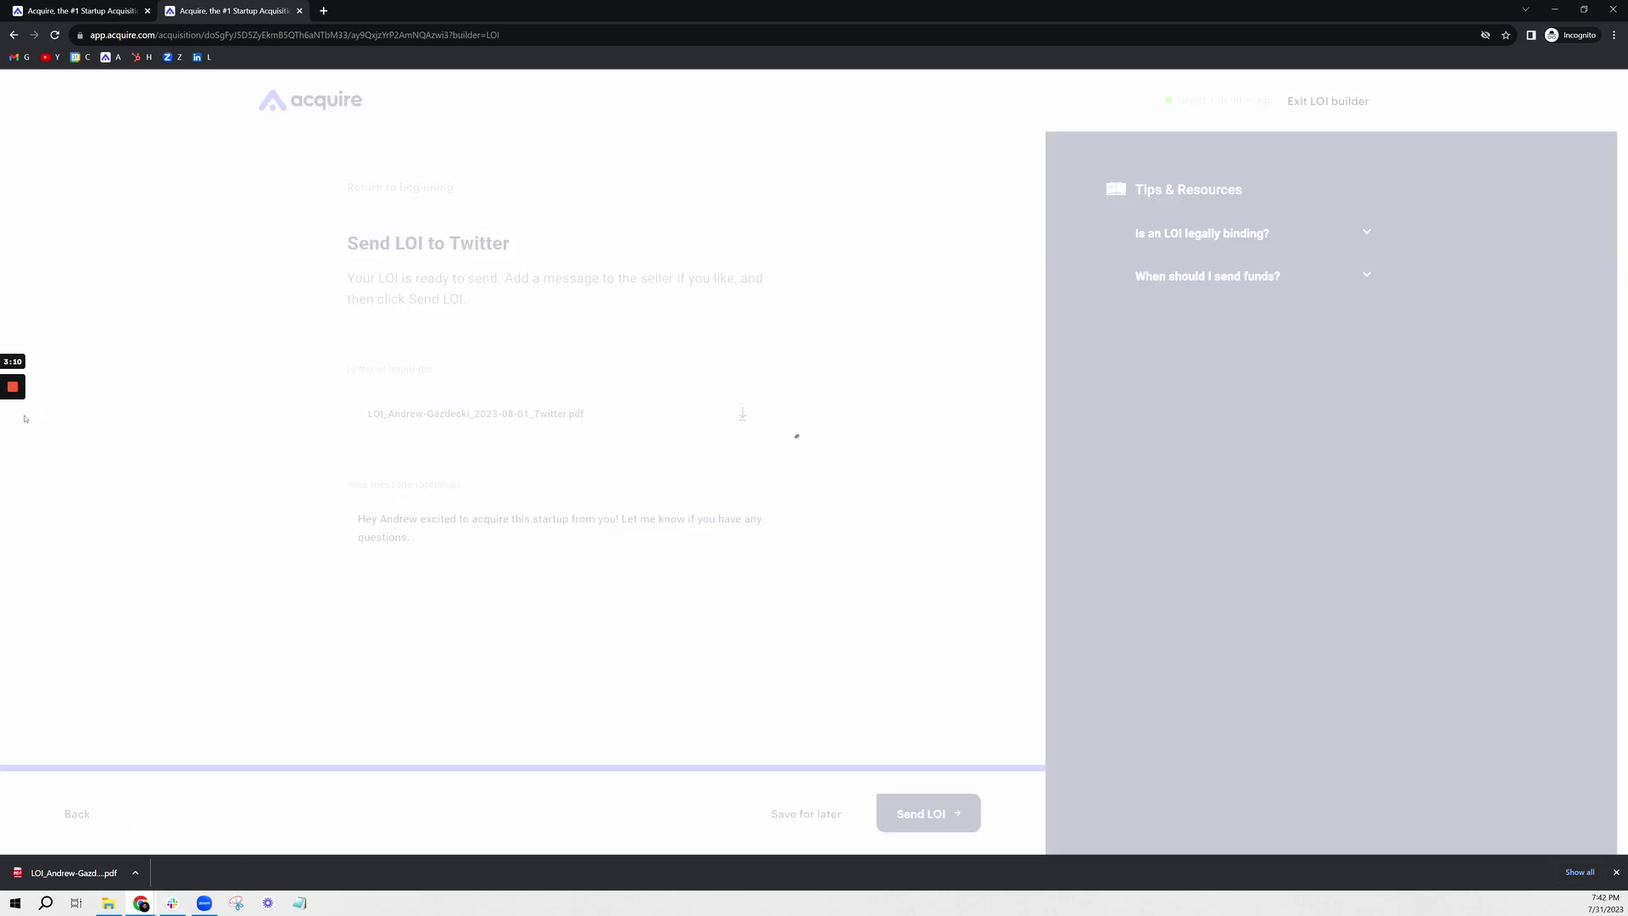
mouse_move(13, 398)
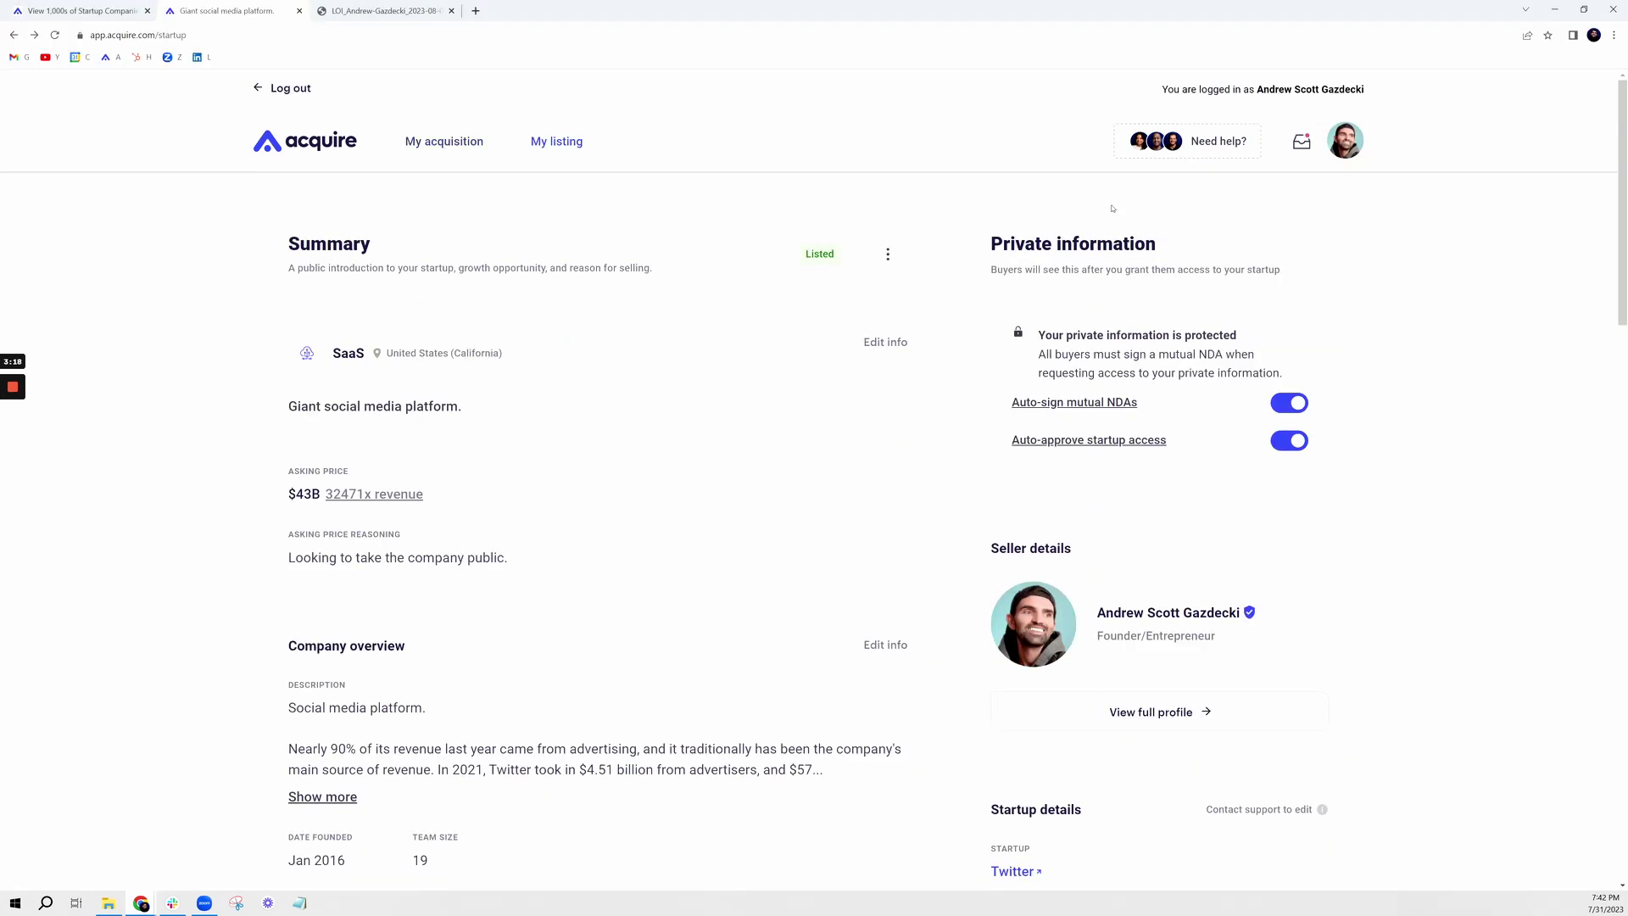
Step: Open the buyer's Twitter LOI from the seller inbox and expand its $800,000 closing payment details
click(1297, 145)
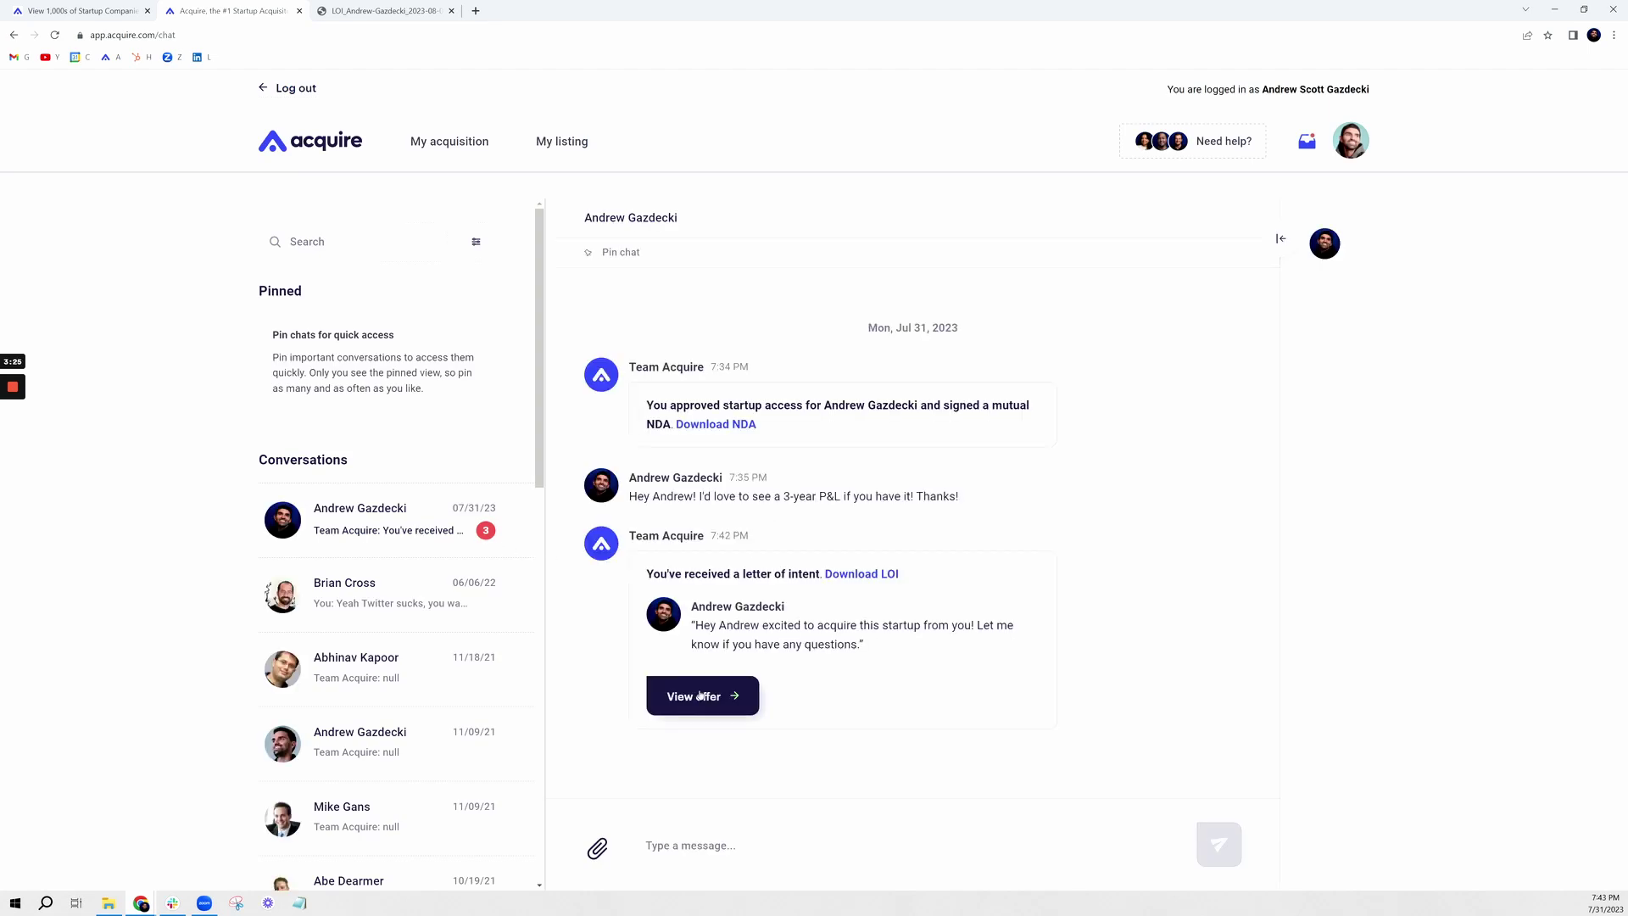
click(712, 702)
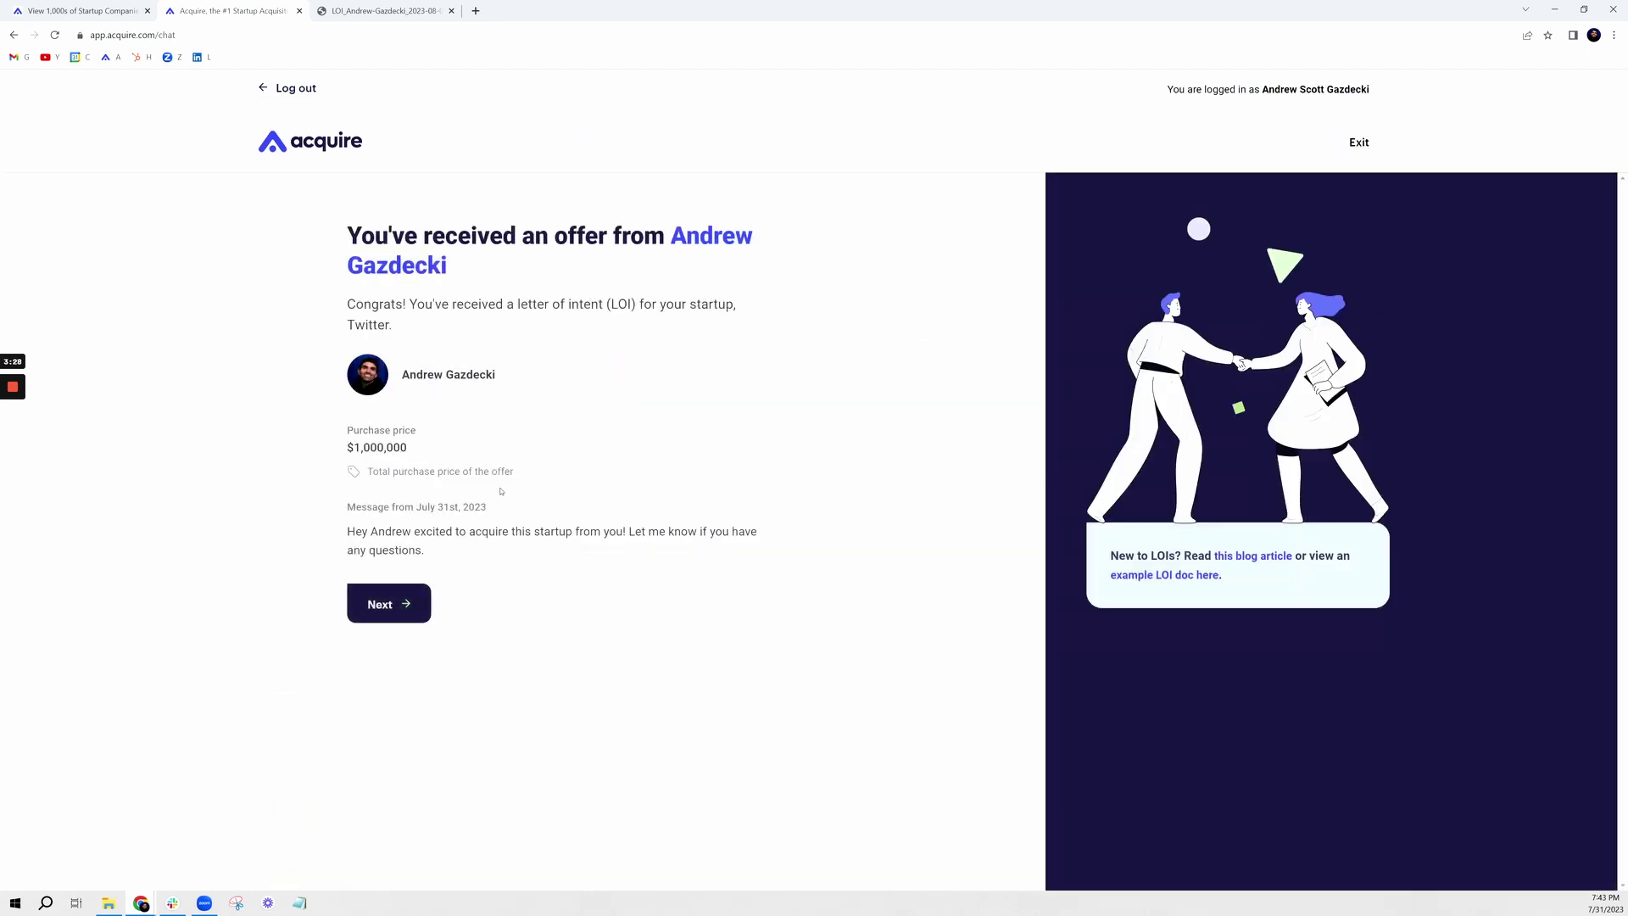
click(388, 603)
scroll(483, 552, down, 2)
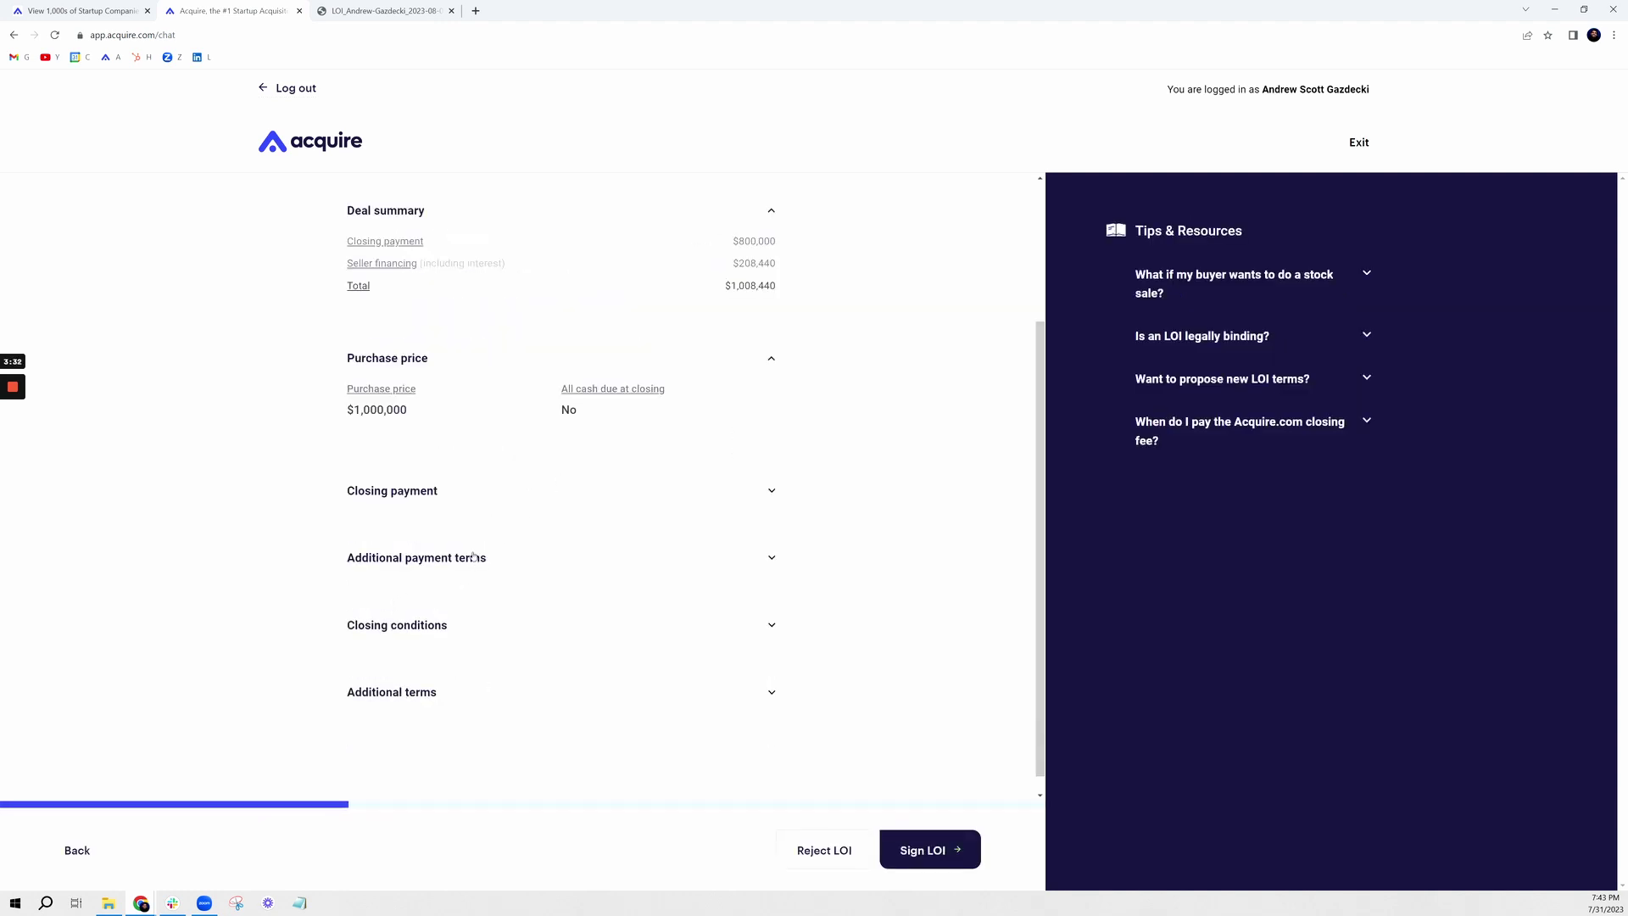
click(484, 496)
scroll(458, 613, up, 3)
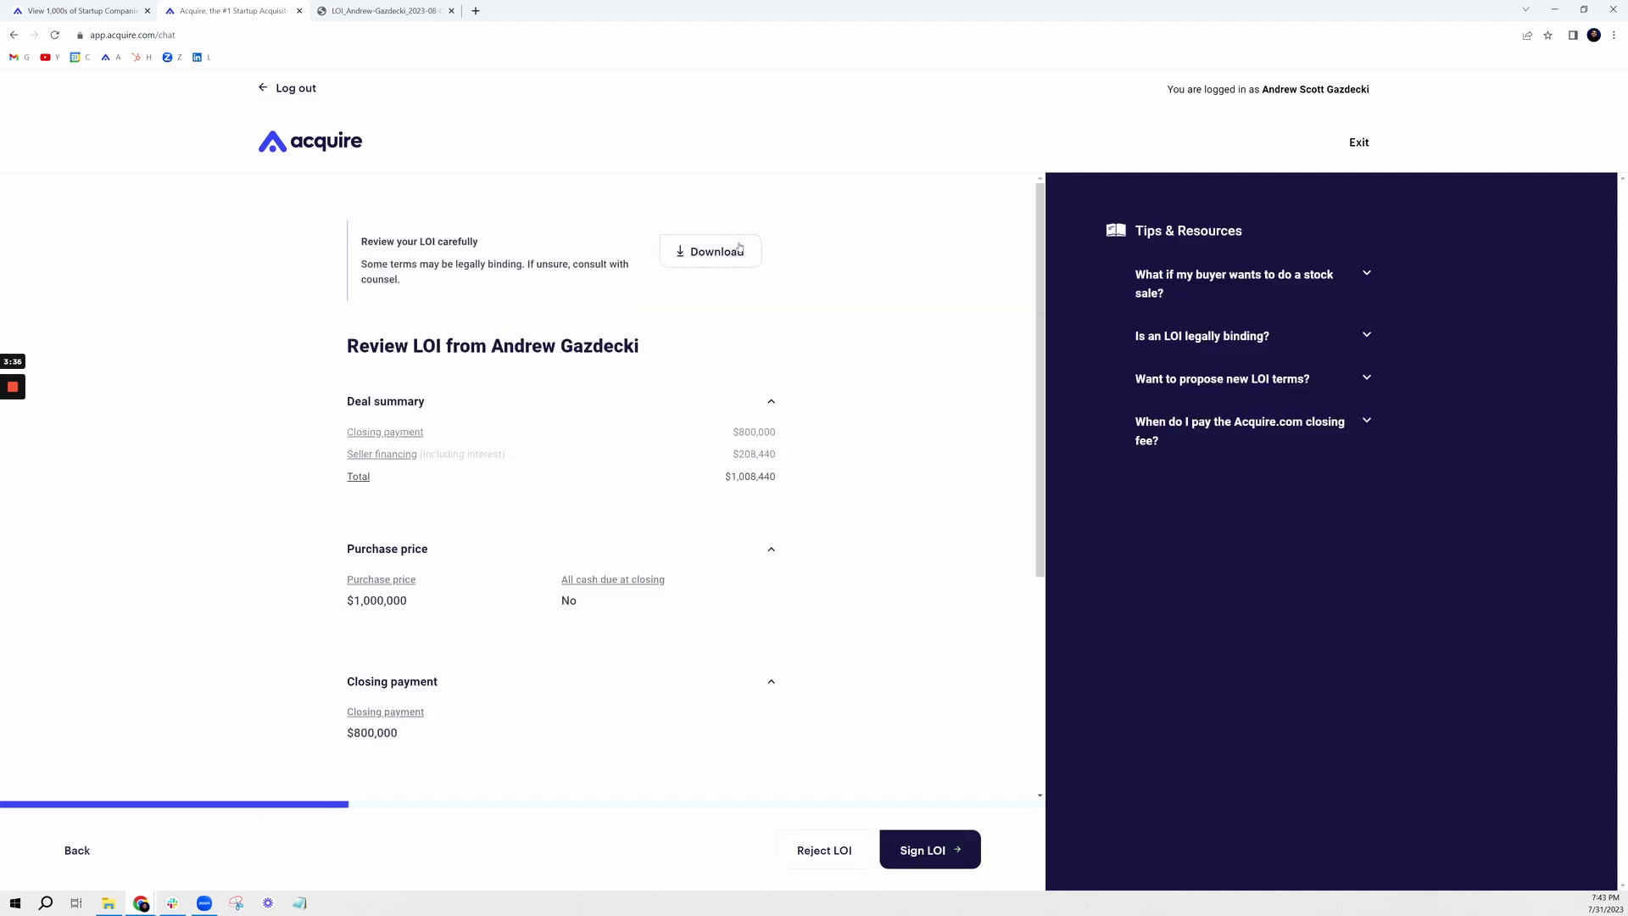
Step: Sign and accept the LOI with the seller's name, entity Twitter Inc and title CEO, then switch to the buyers page
click(918, 847)
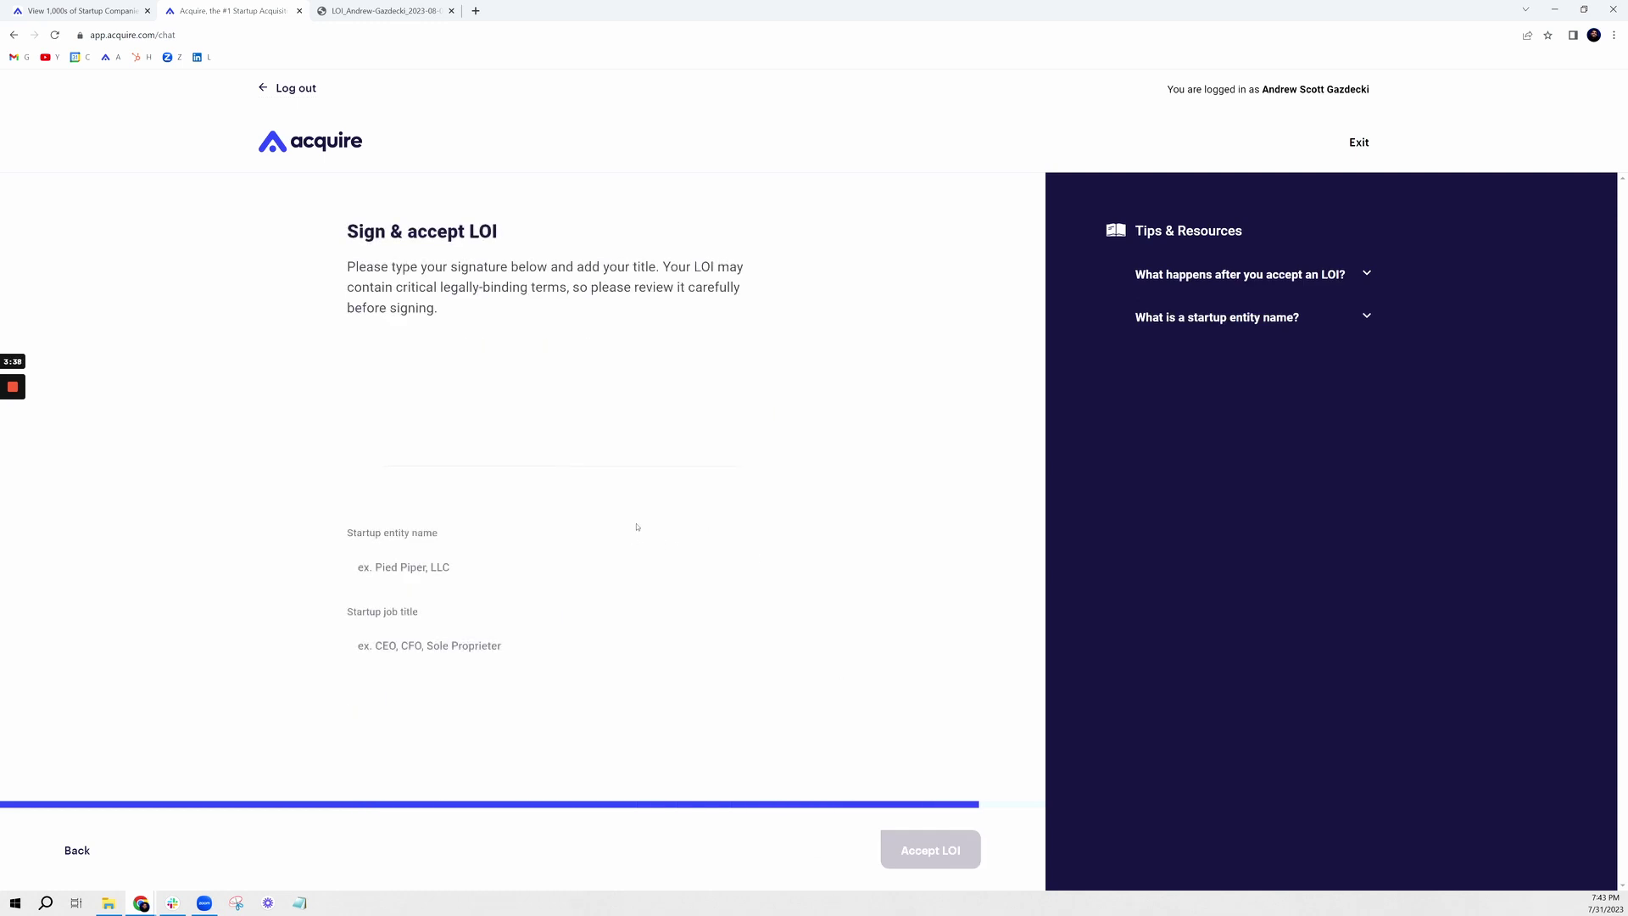
text(Andrew )
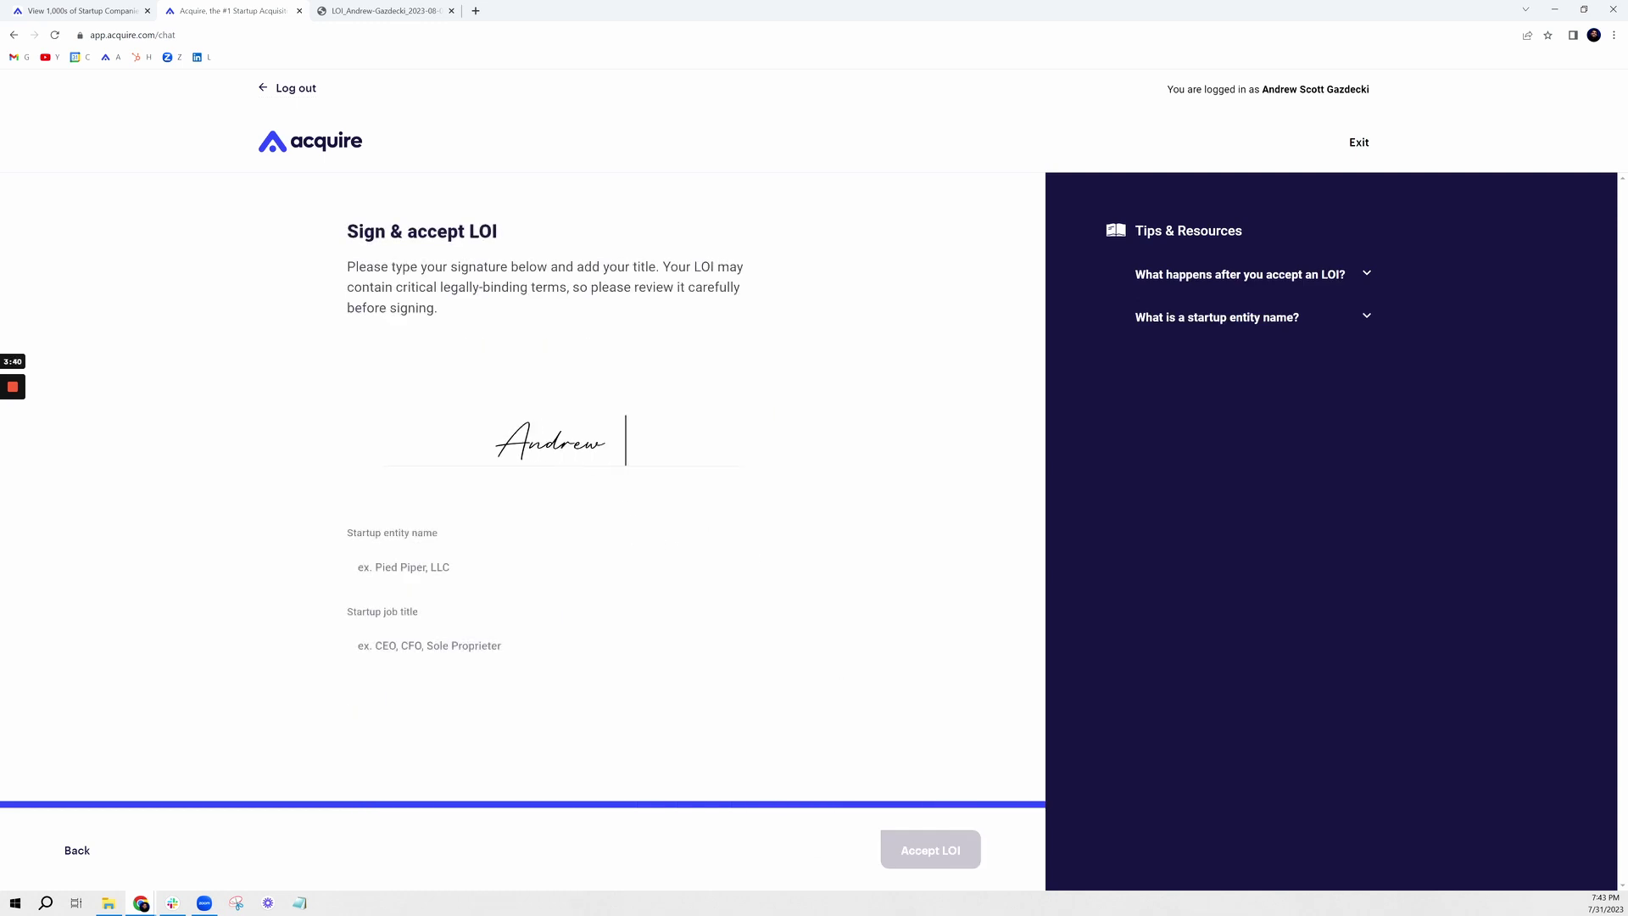
text(Gazdecki)
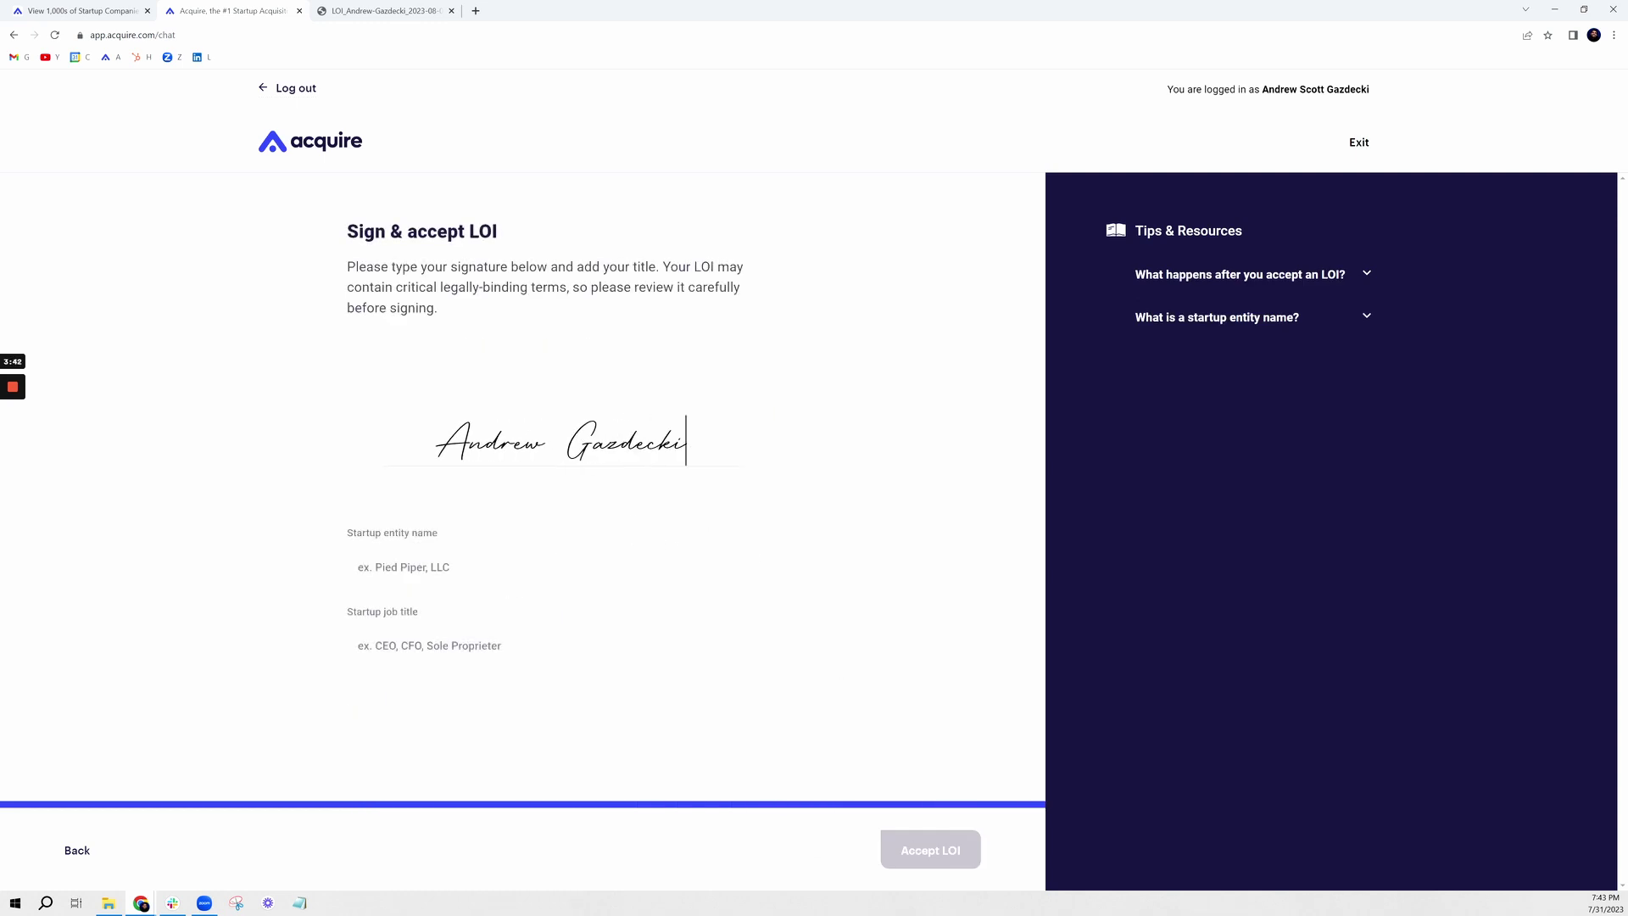
click(358, 567)
text(Twitter Inc)
key(Tab)
text(CEO)
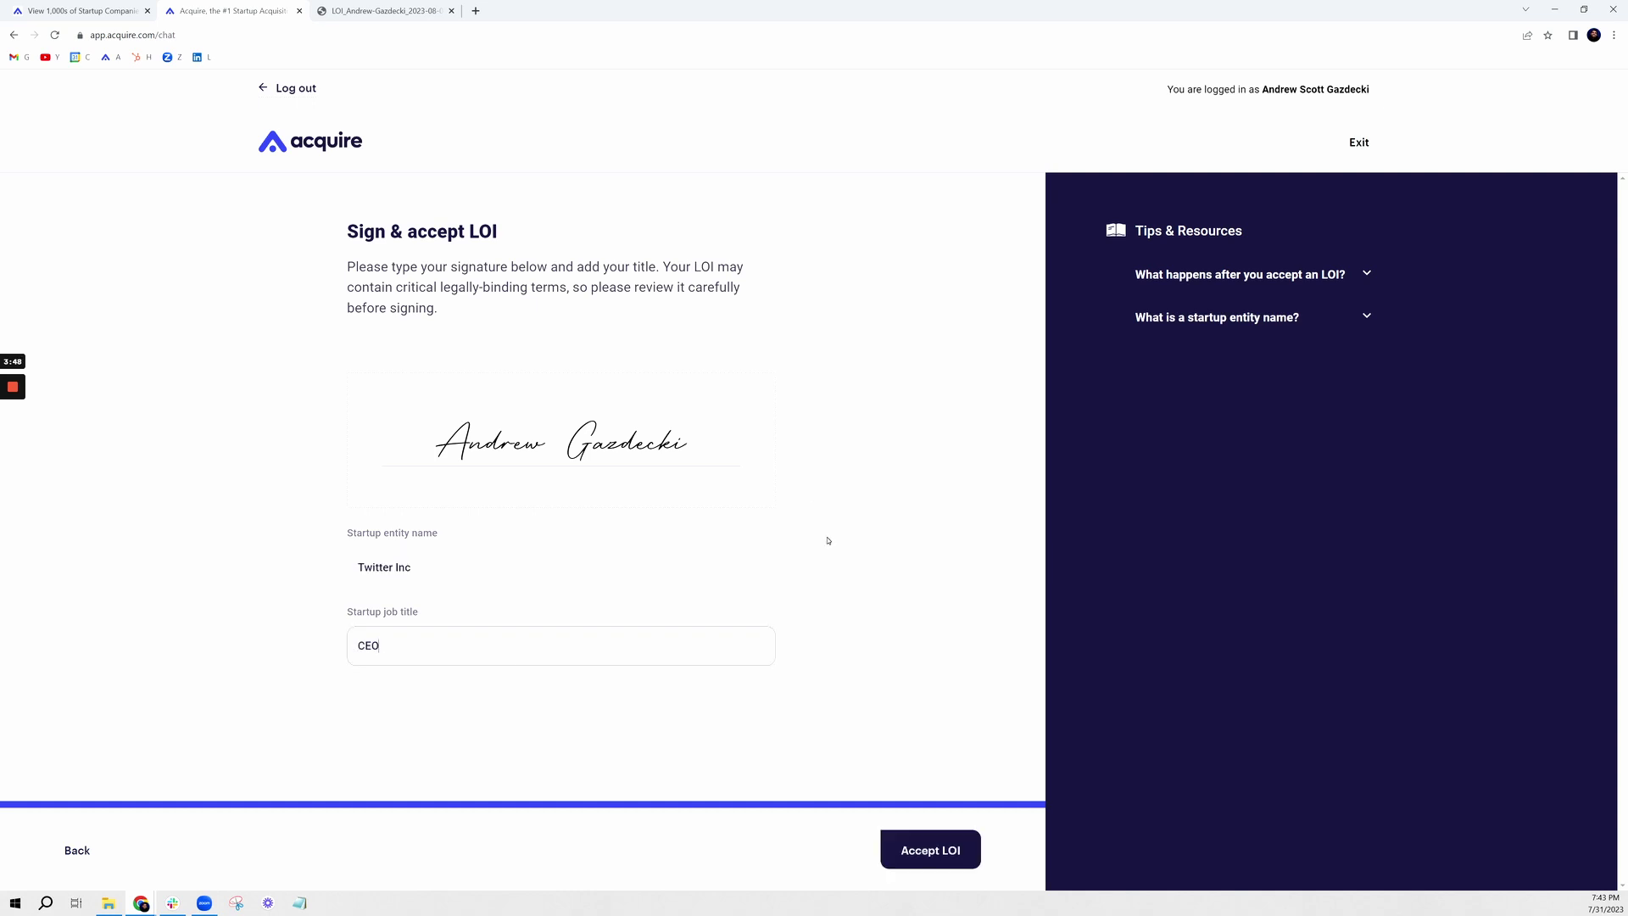
click(924, 849)
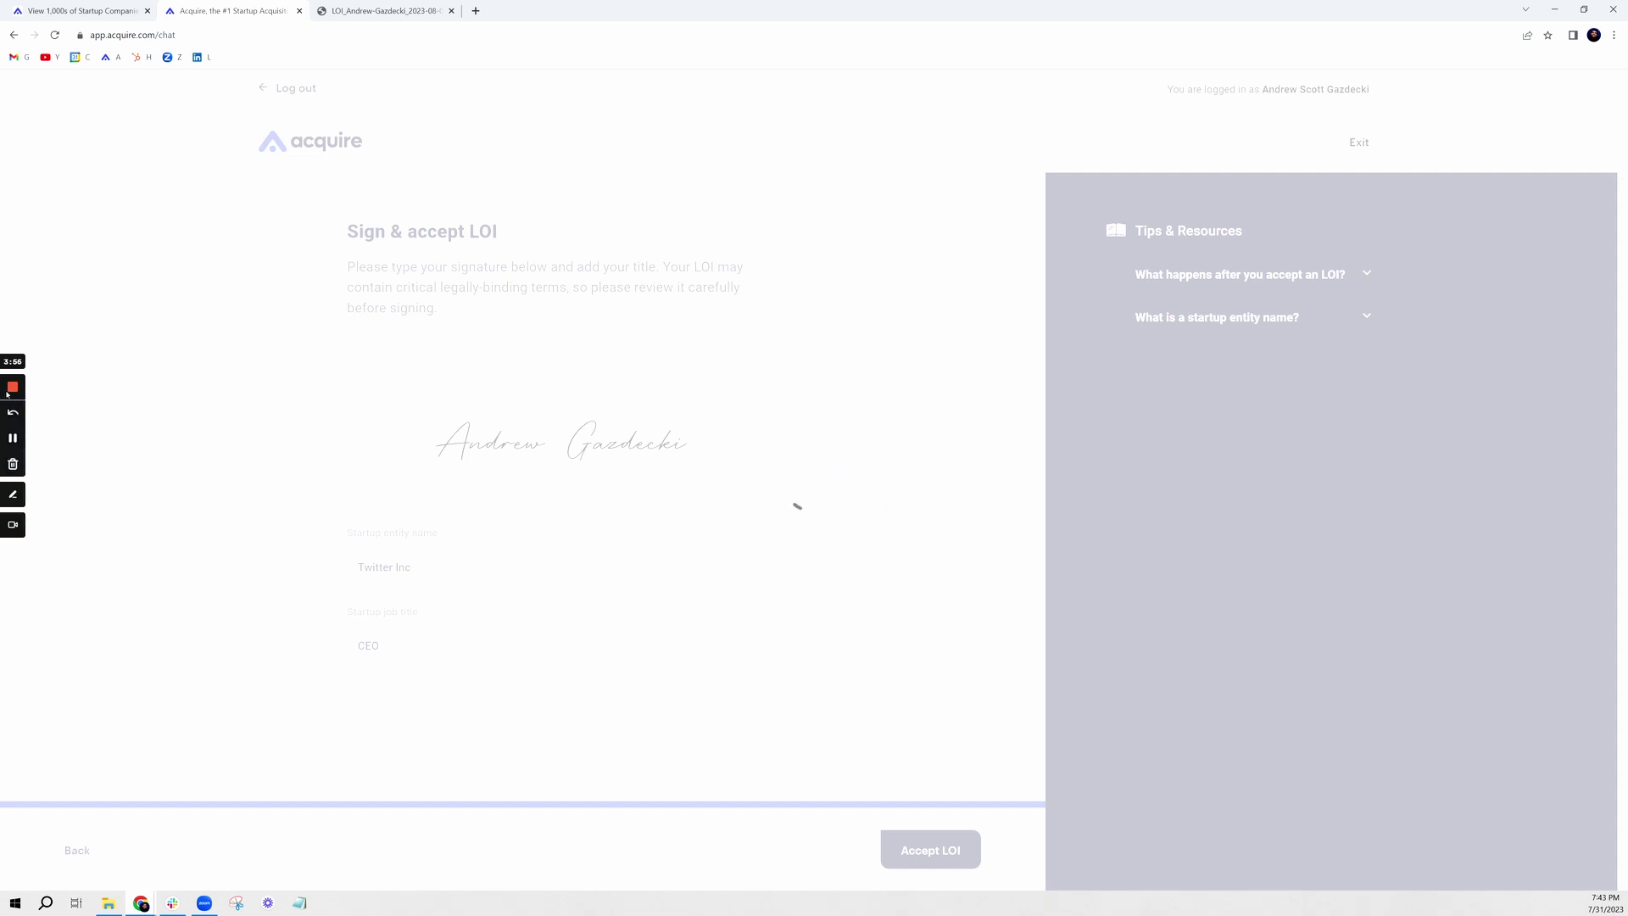
click(88, 5)
Step: Scroll the buyers page, select the Escrow.com closing line, then return to the accepted-LOI buyer chat
scroll(693, 650, down, 15)
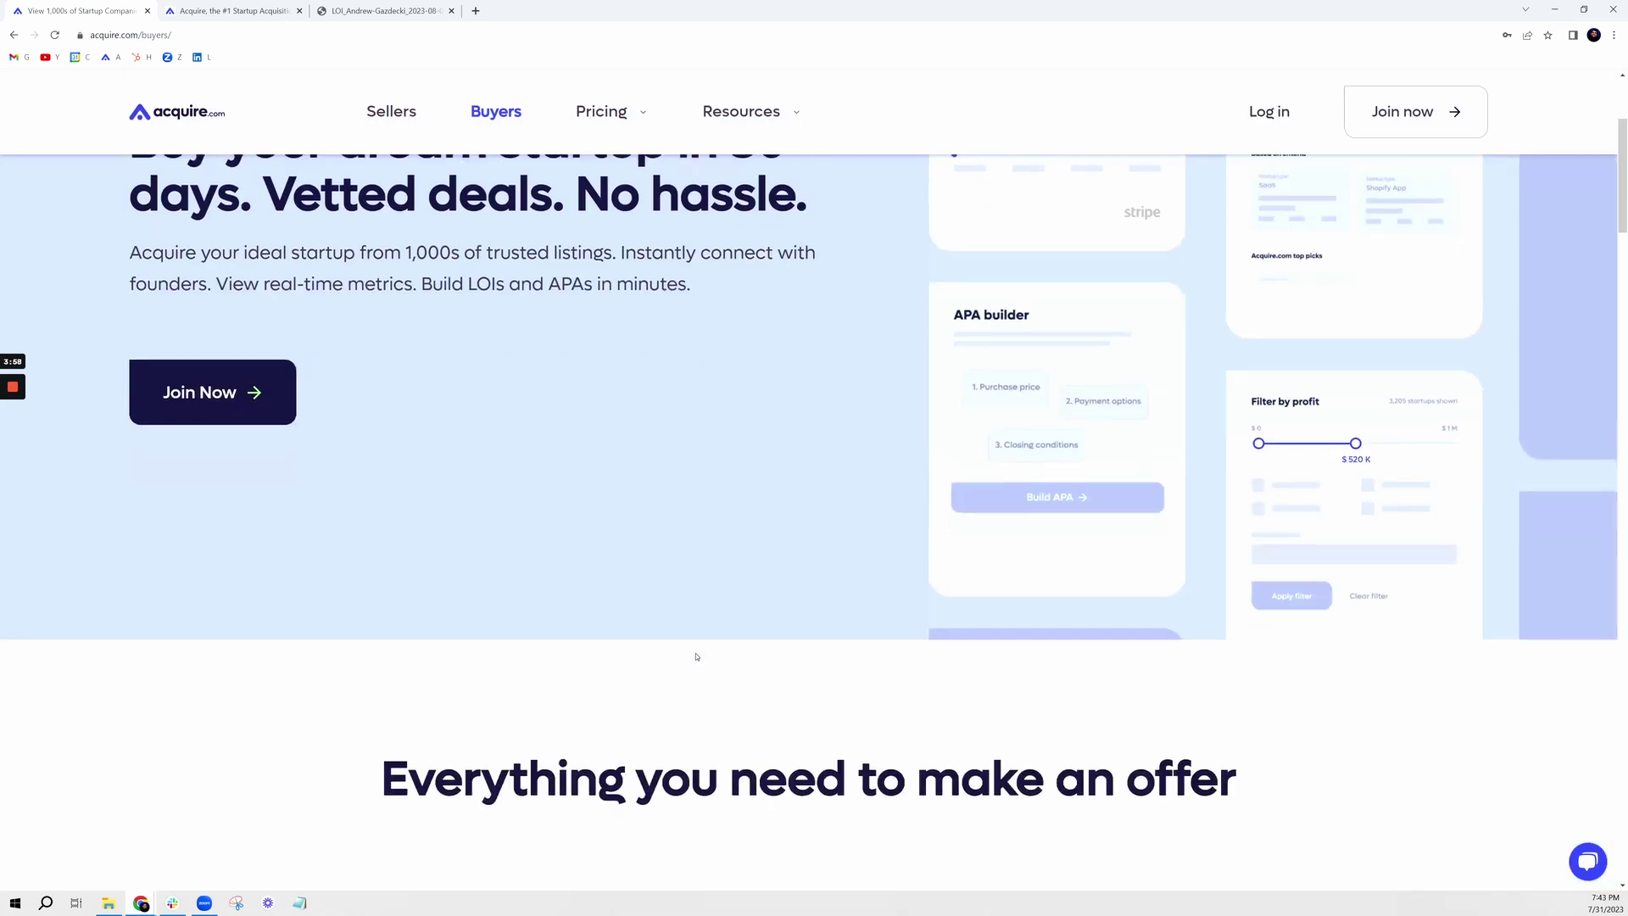
scroll(696, 656, down, 10)
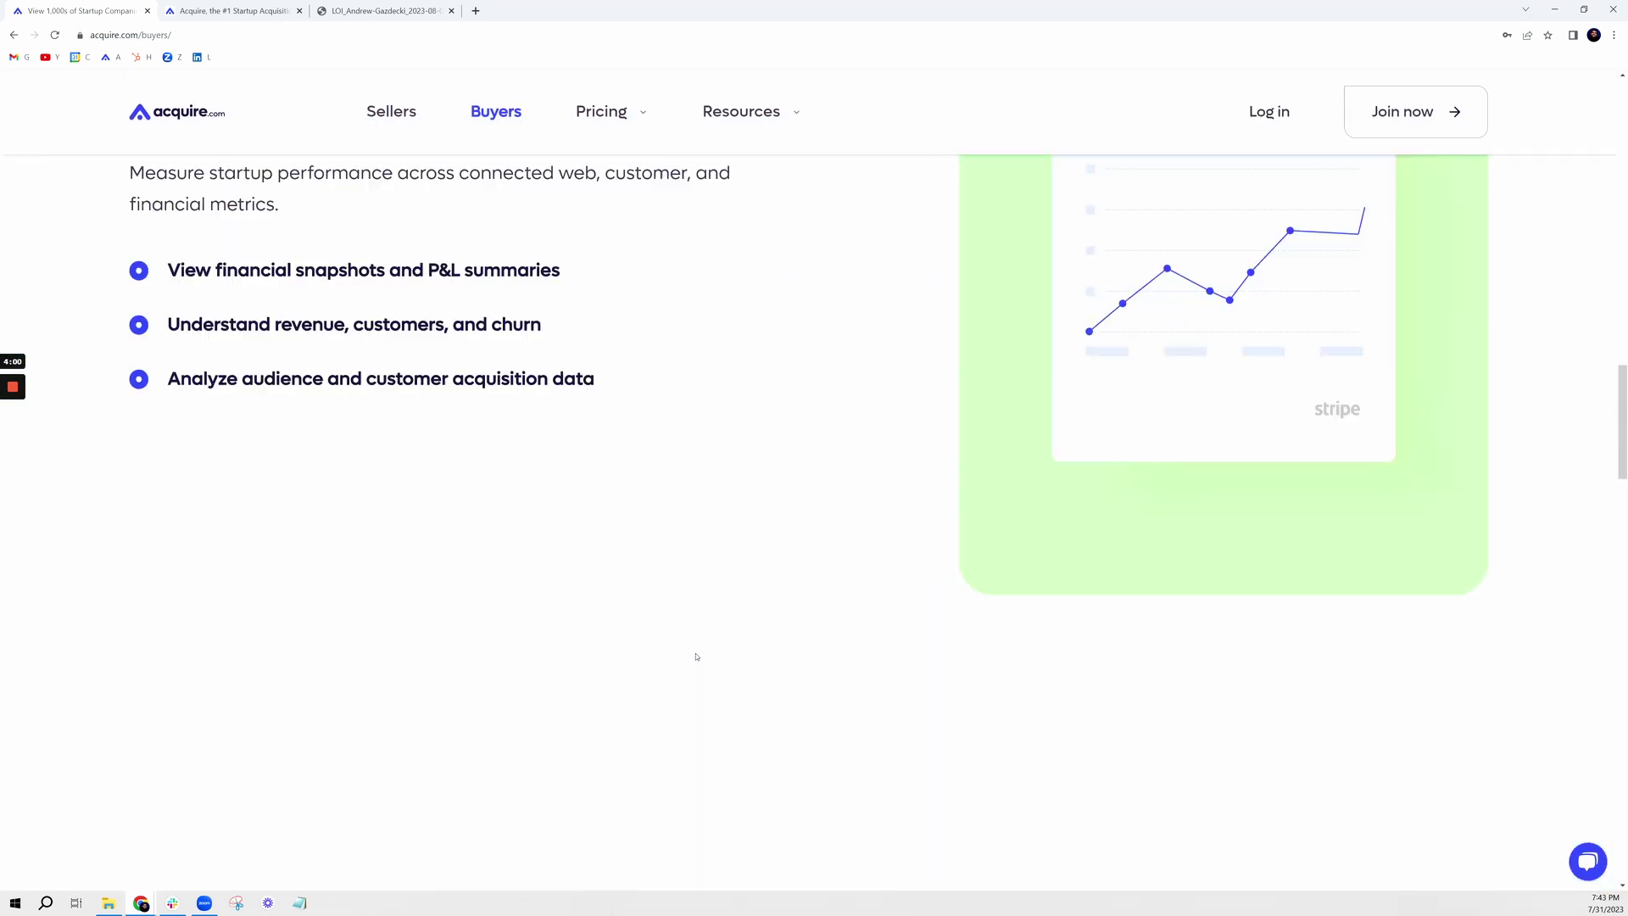
triple_click(1002, 647)
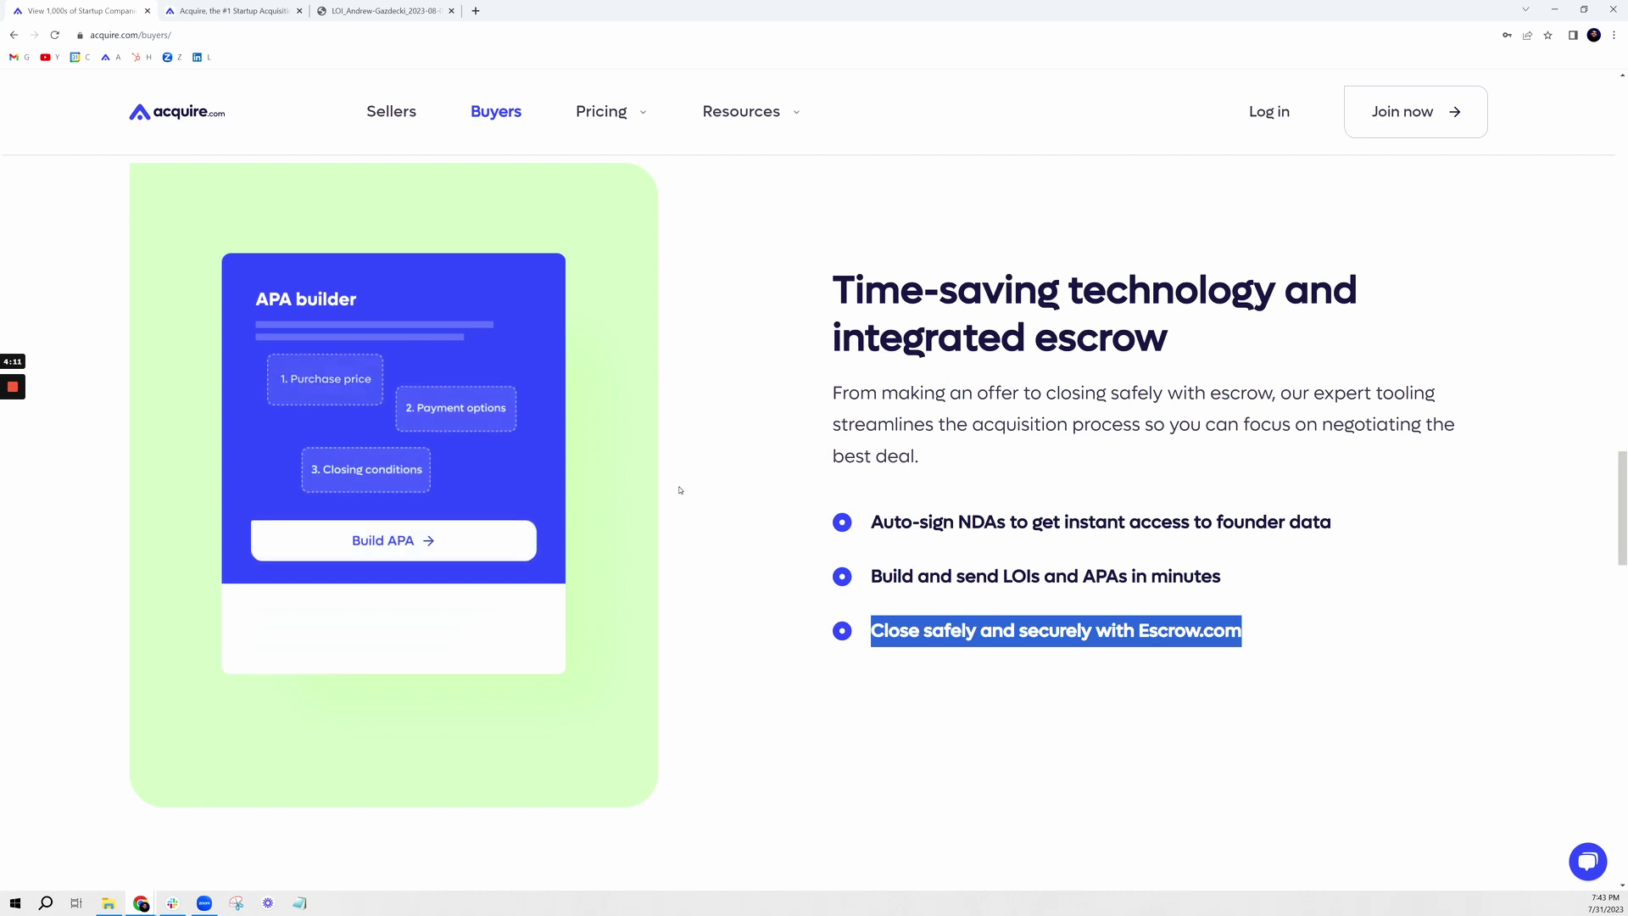
click(229, 9)
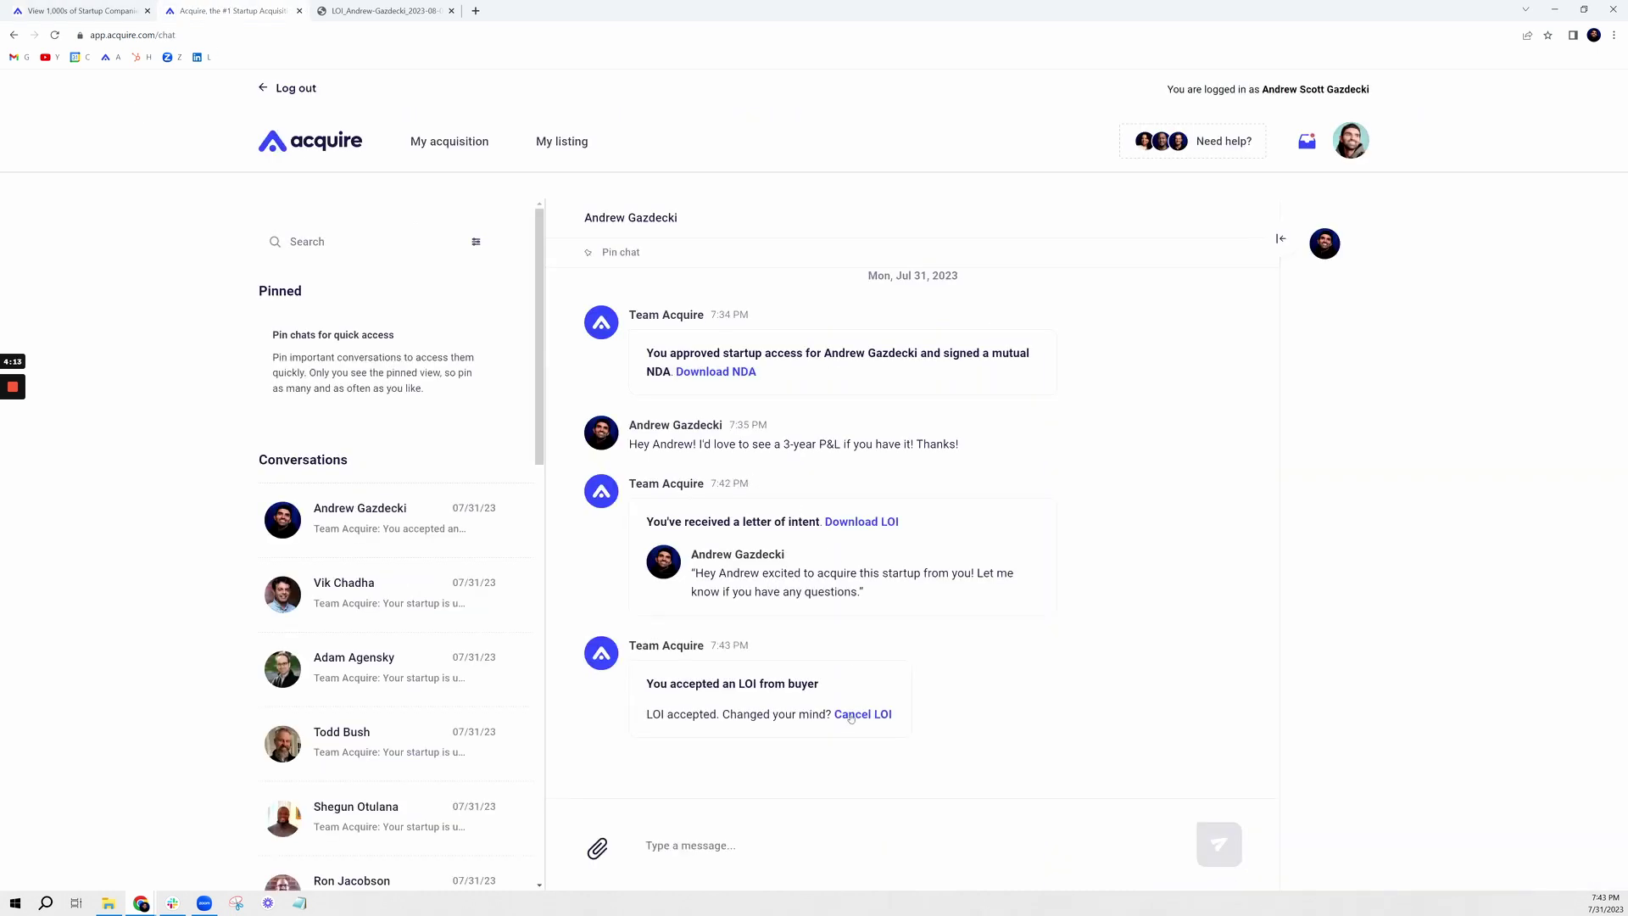
Step: Review the Twitter acquisition steps: Field offers, Pass due diligence, and Escrow & transfer
click(459, 147)
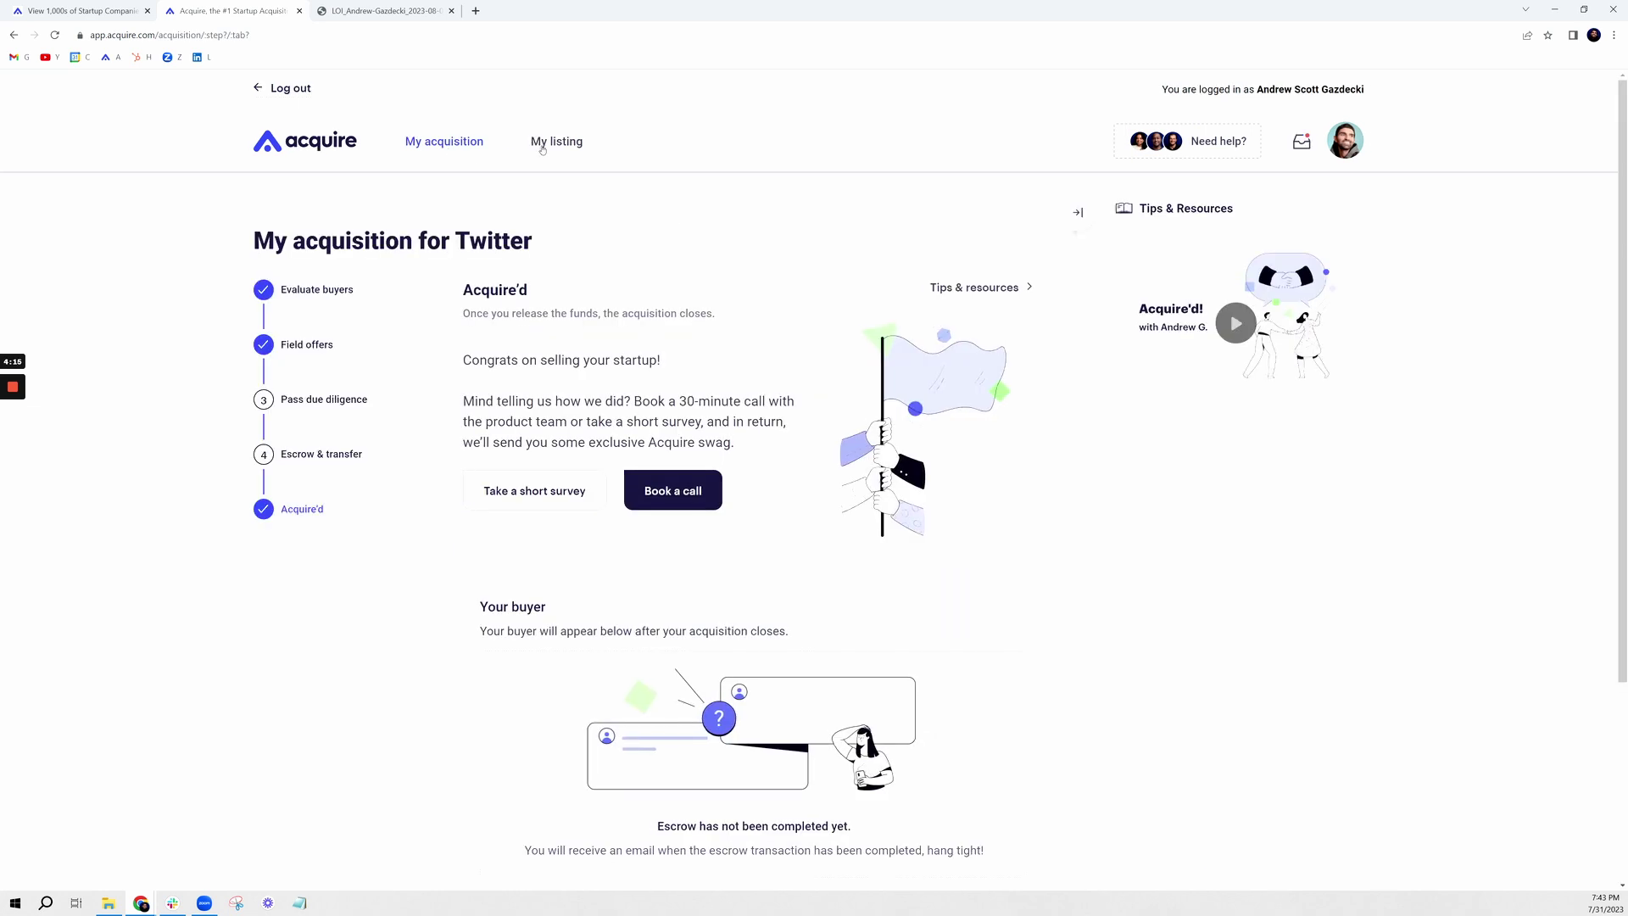
click(306, 349)
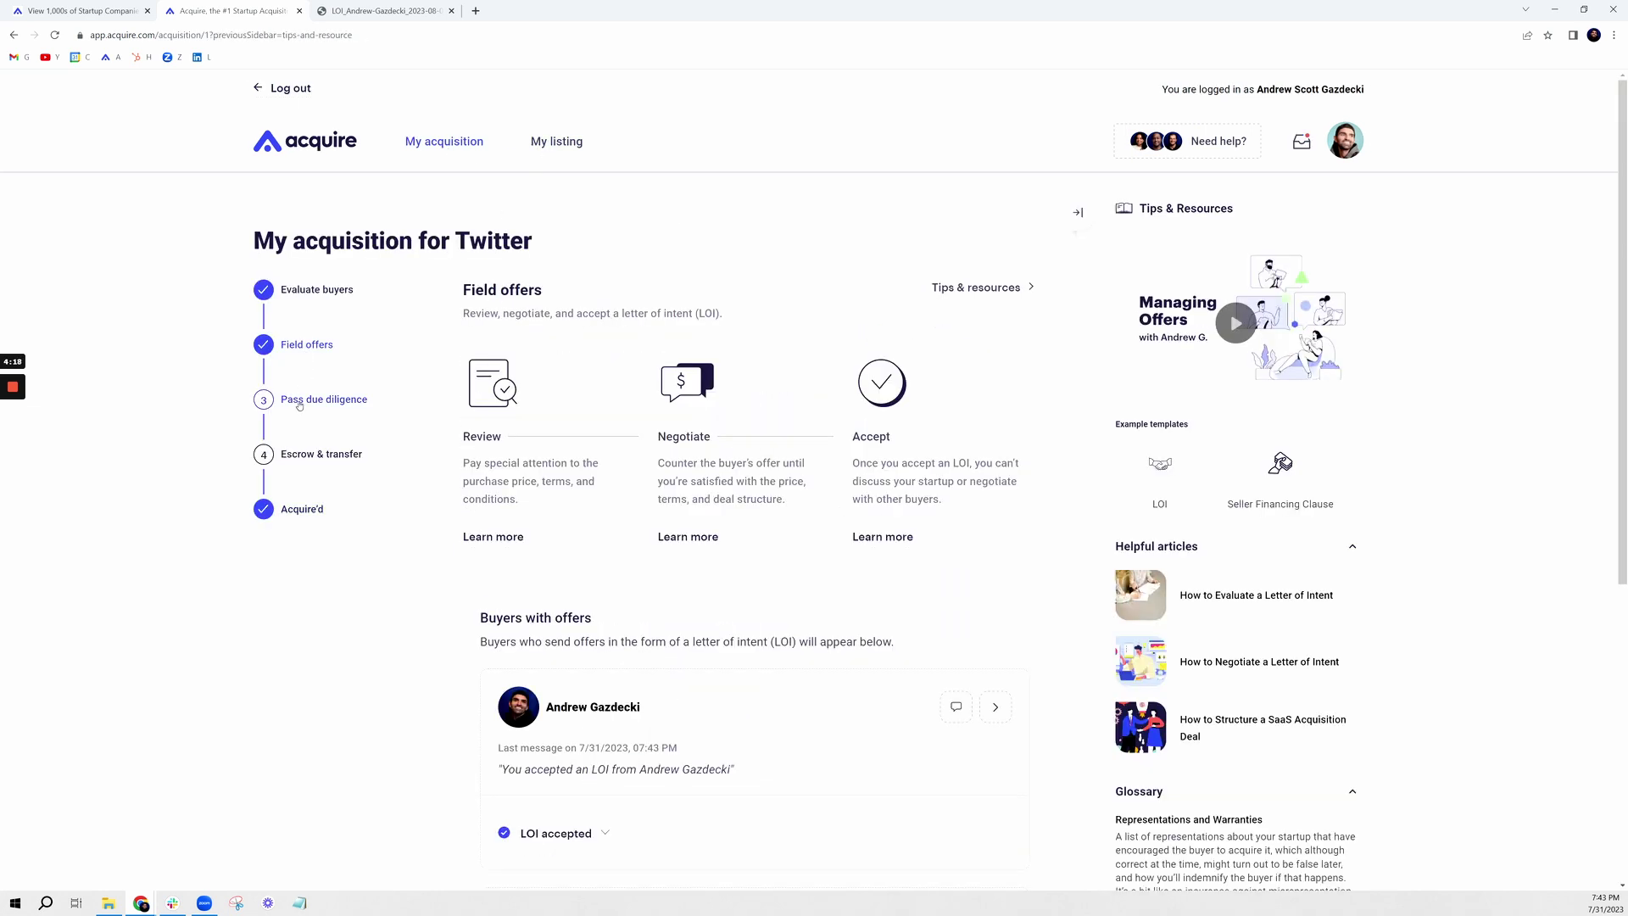
click(298, 400)
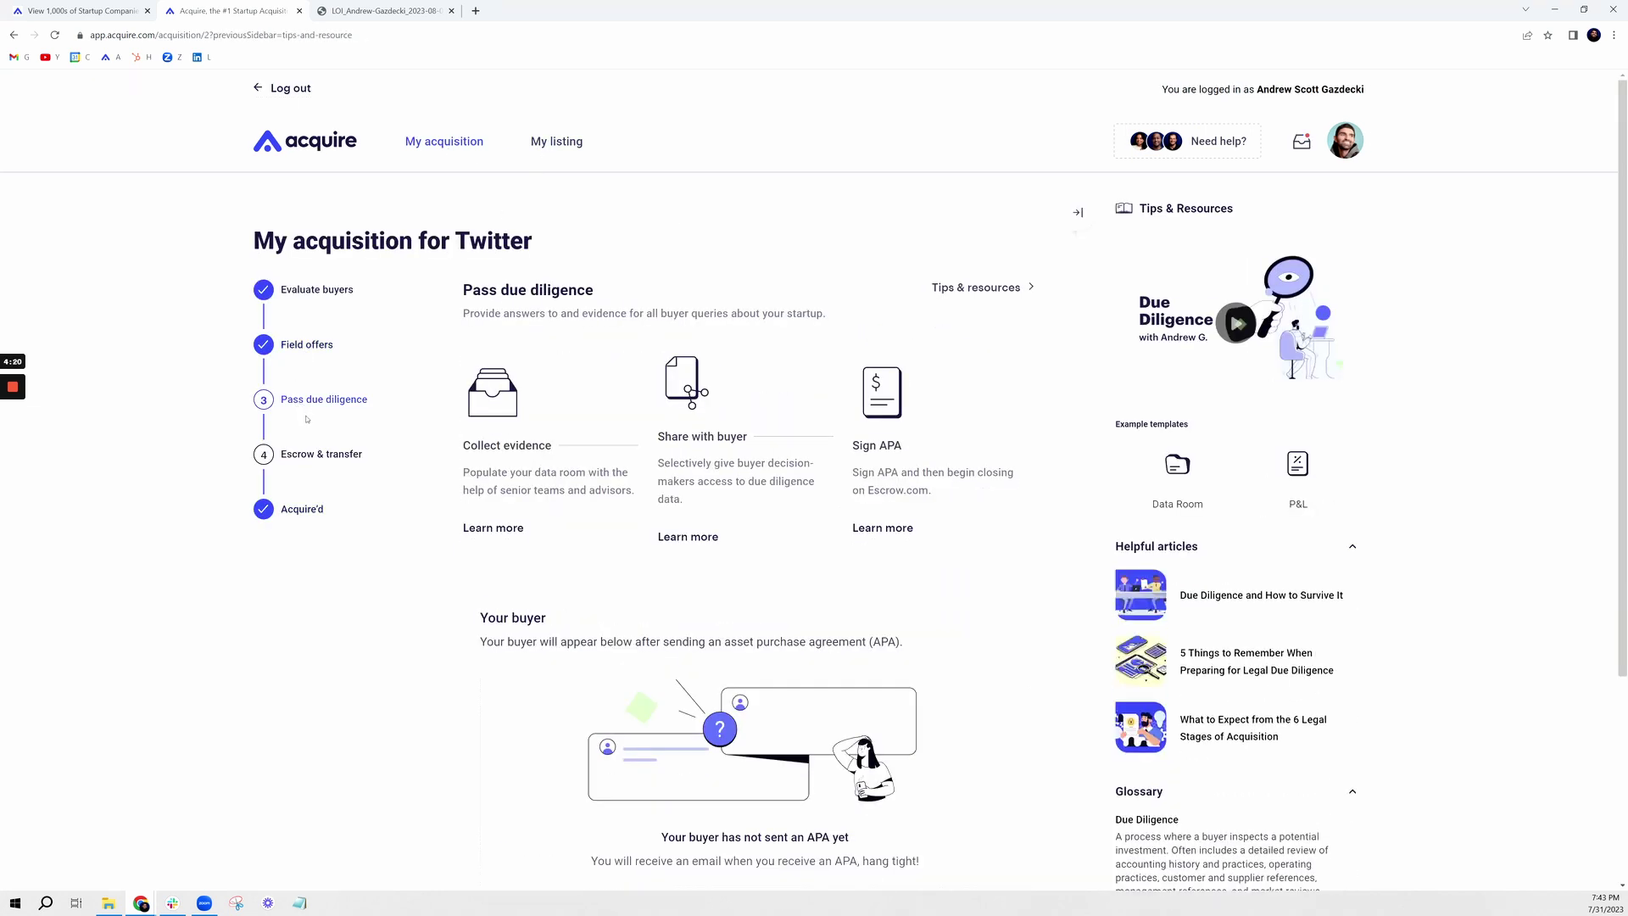
click(309, 455)
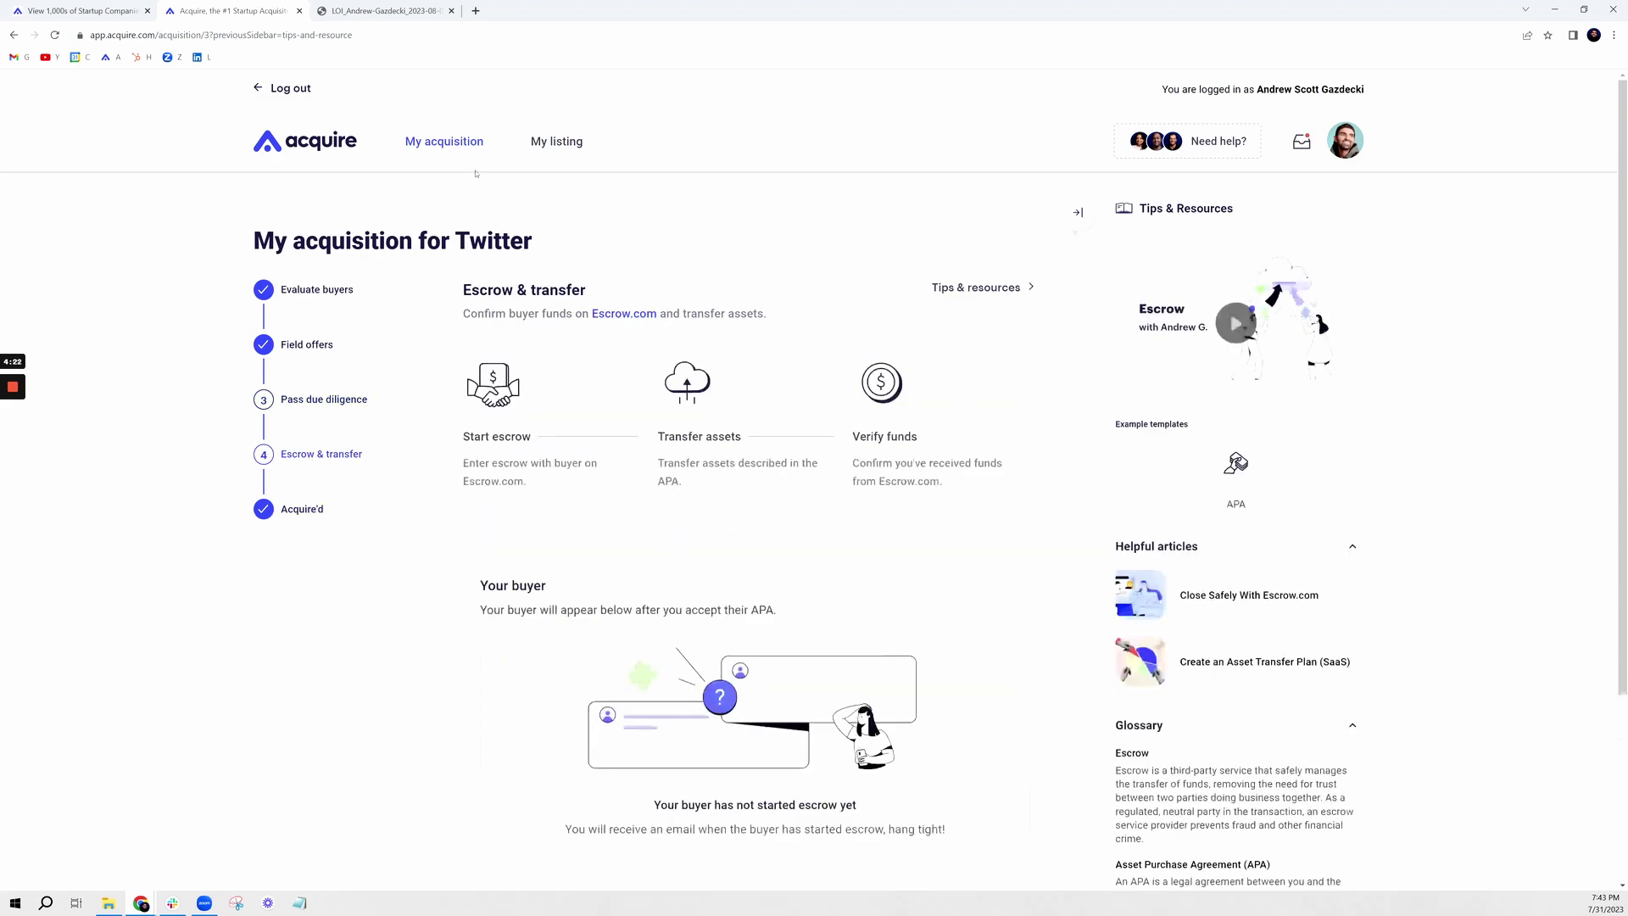
scroll(746, 474, down, 15)
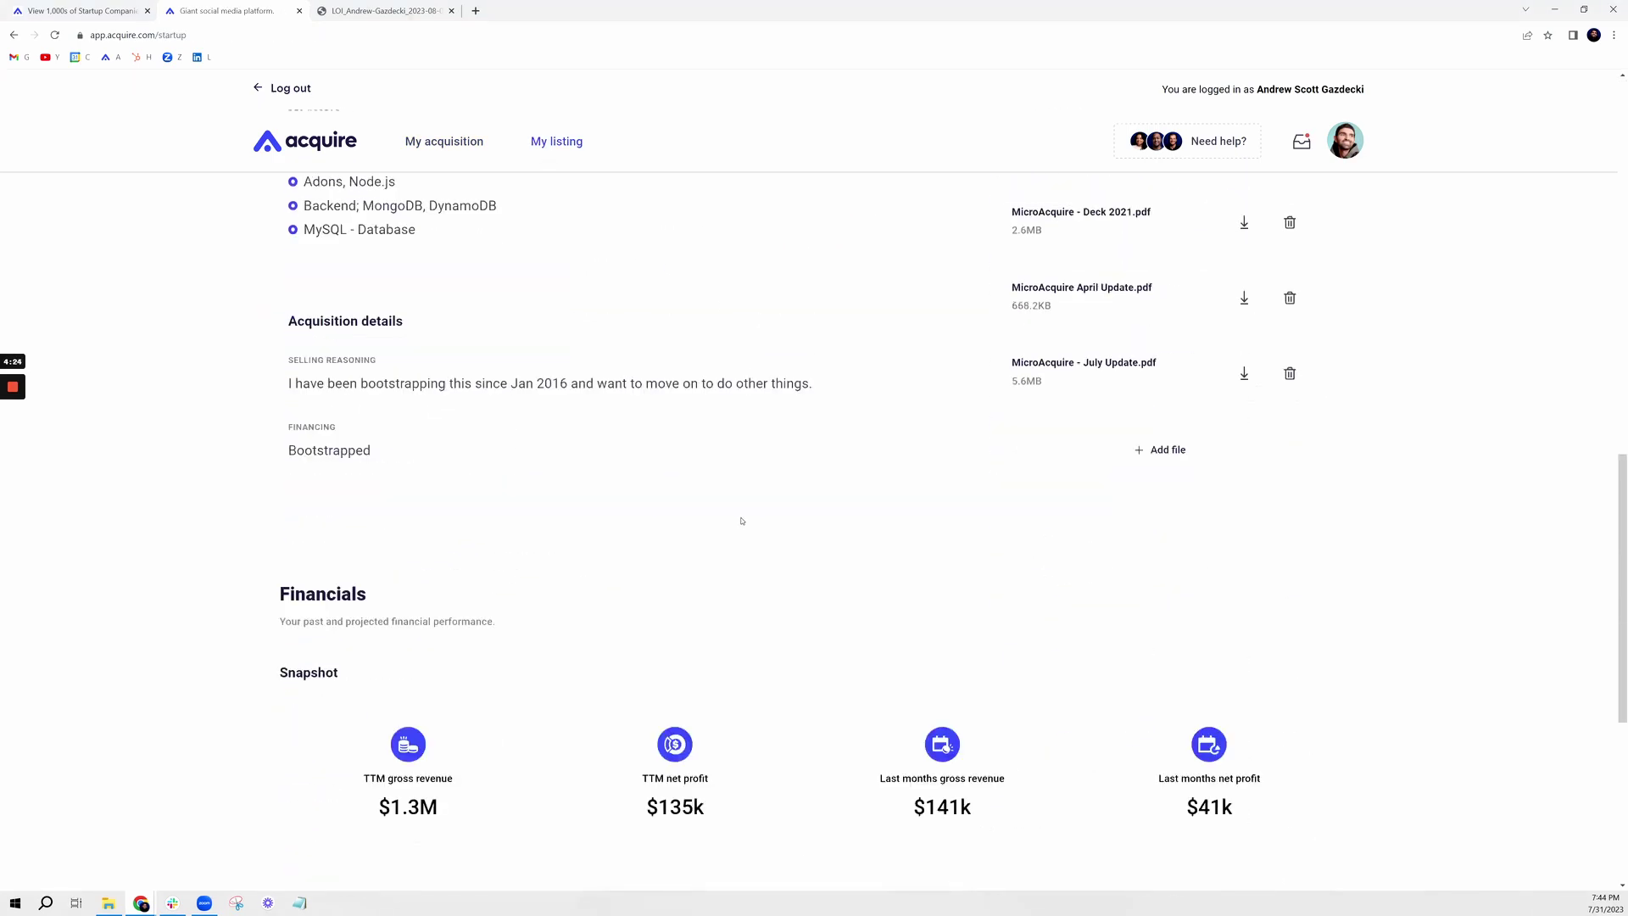
scroll(738, 526, up, 3)
scroll(715, 533, down, 8)
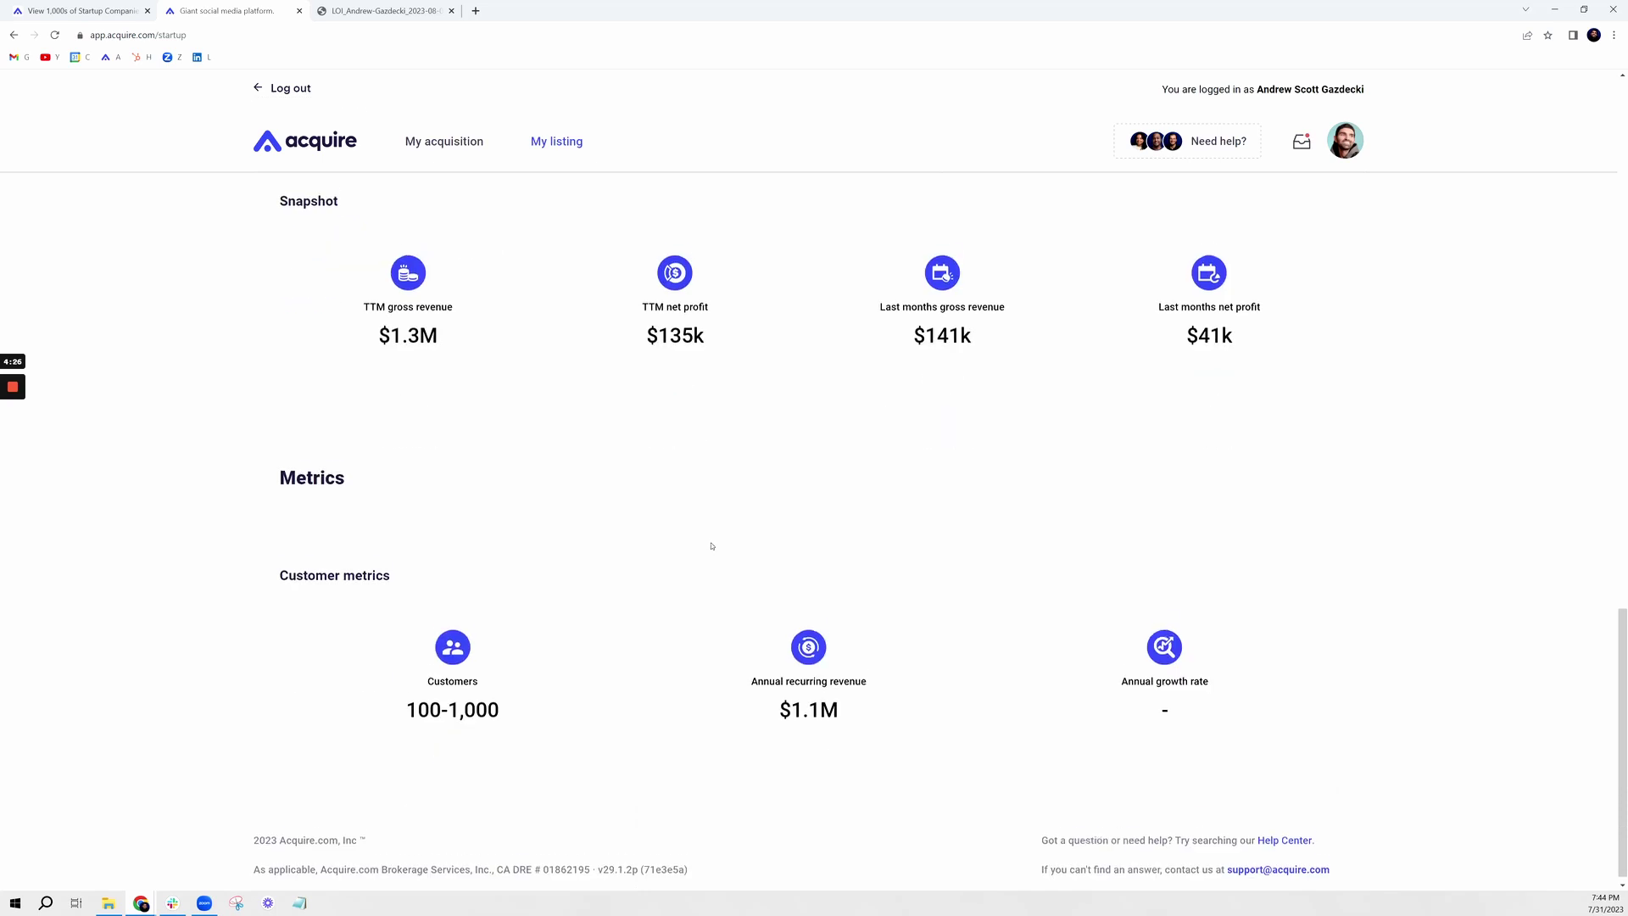
scroll(711, 547, up, 11)
scroll(1132, 529, up, 3)
scroll(1132, 529, down, 5)
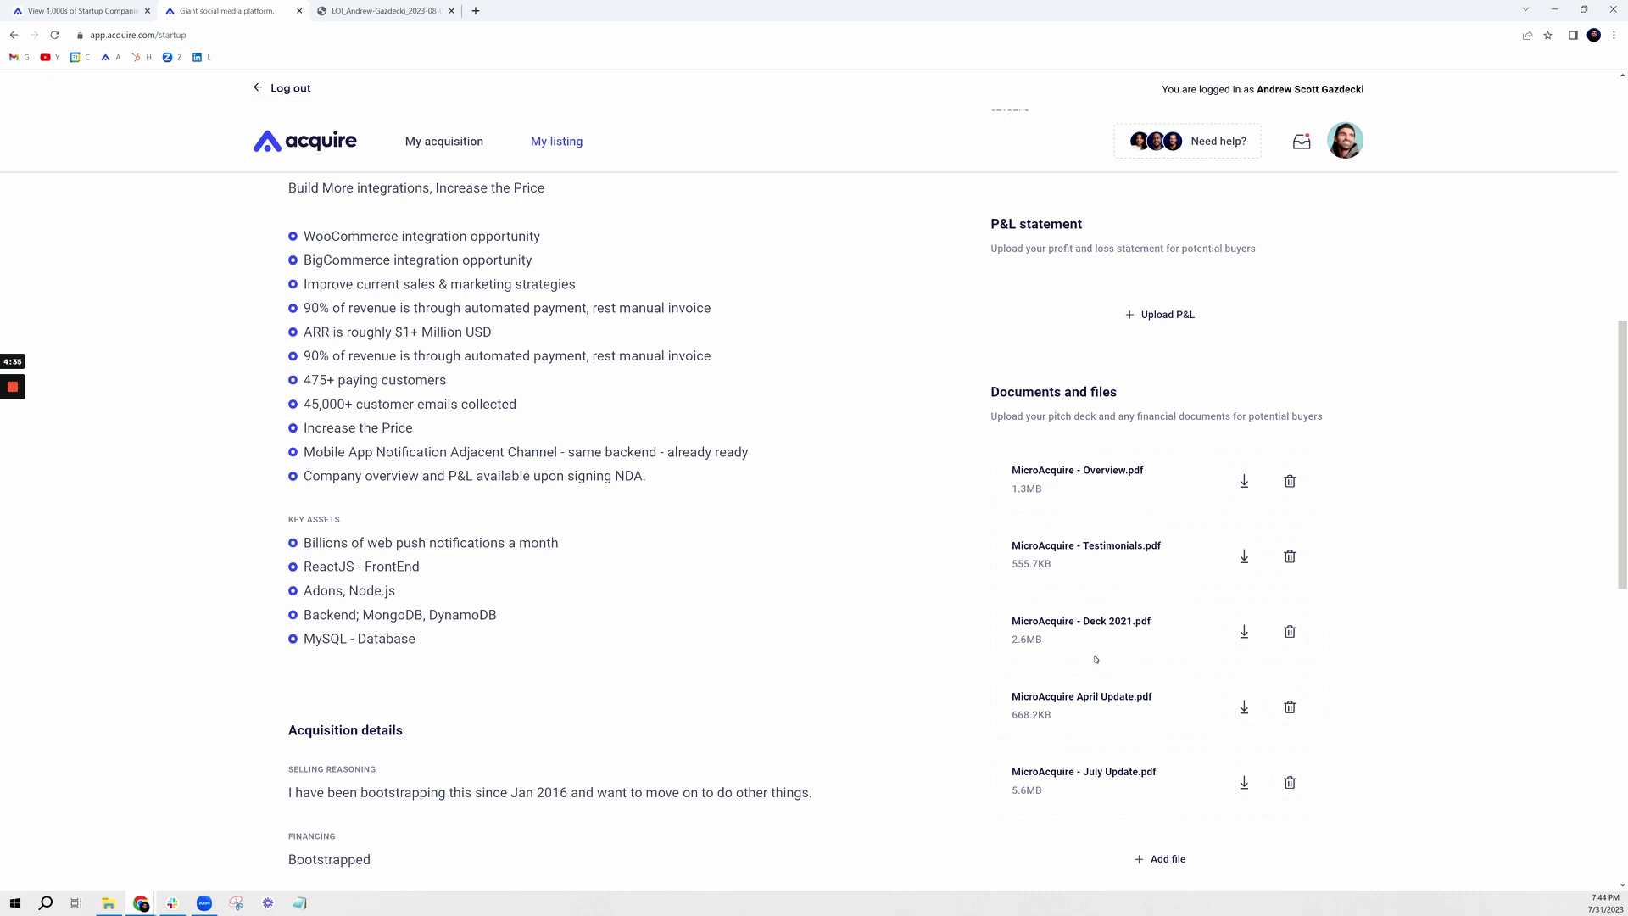
Step: Bring up the Twitter listing, now marked Under offer at its $43B asking price
scroll(1095, 659, down, 3)
scroll(1378, 619, up, 2)
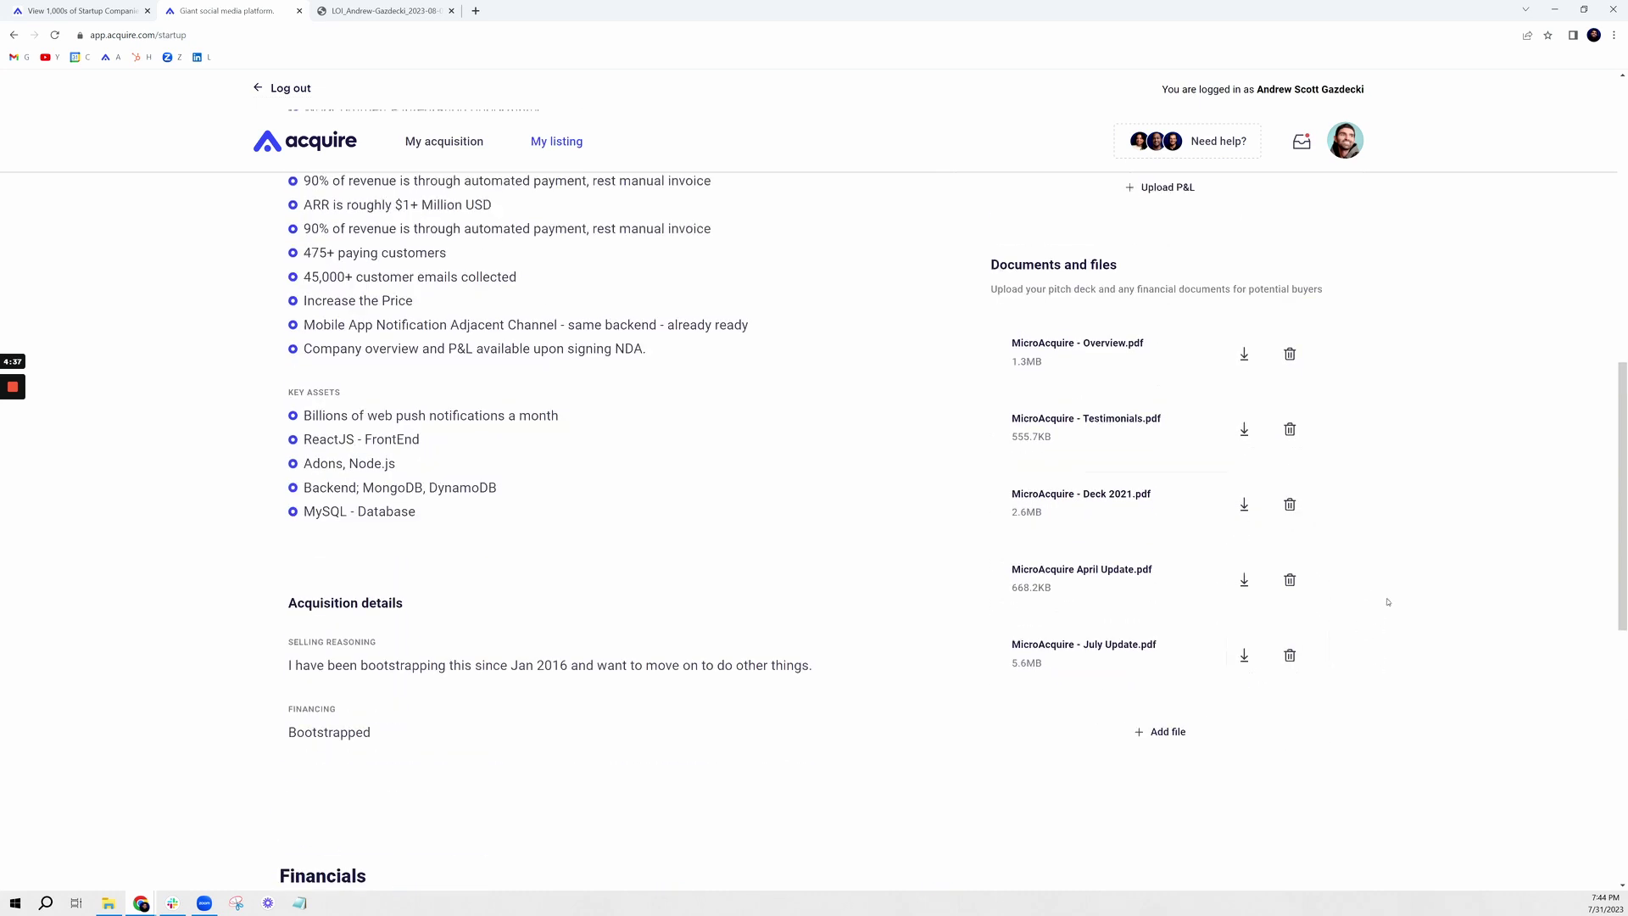
scroll(1382, 602, down, 6)
scroll(1305, 591, up, 15)
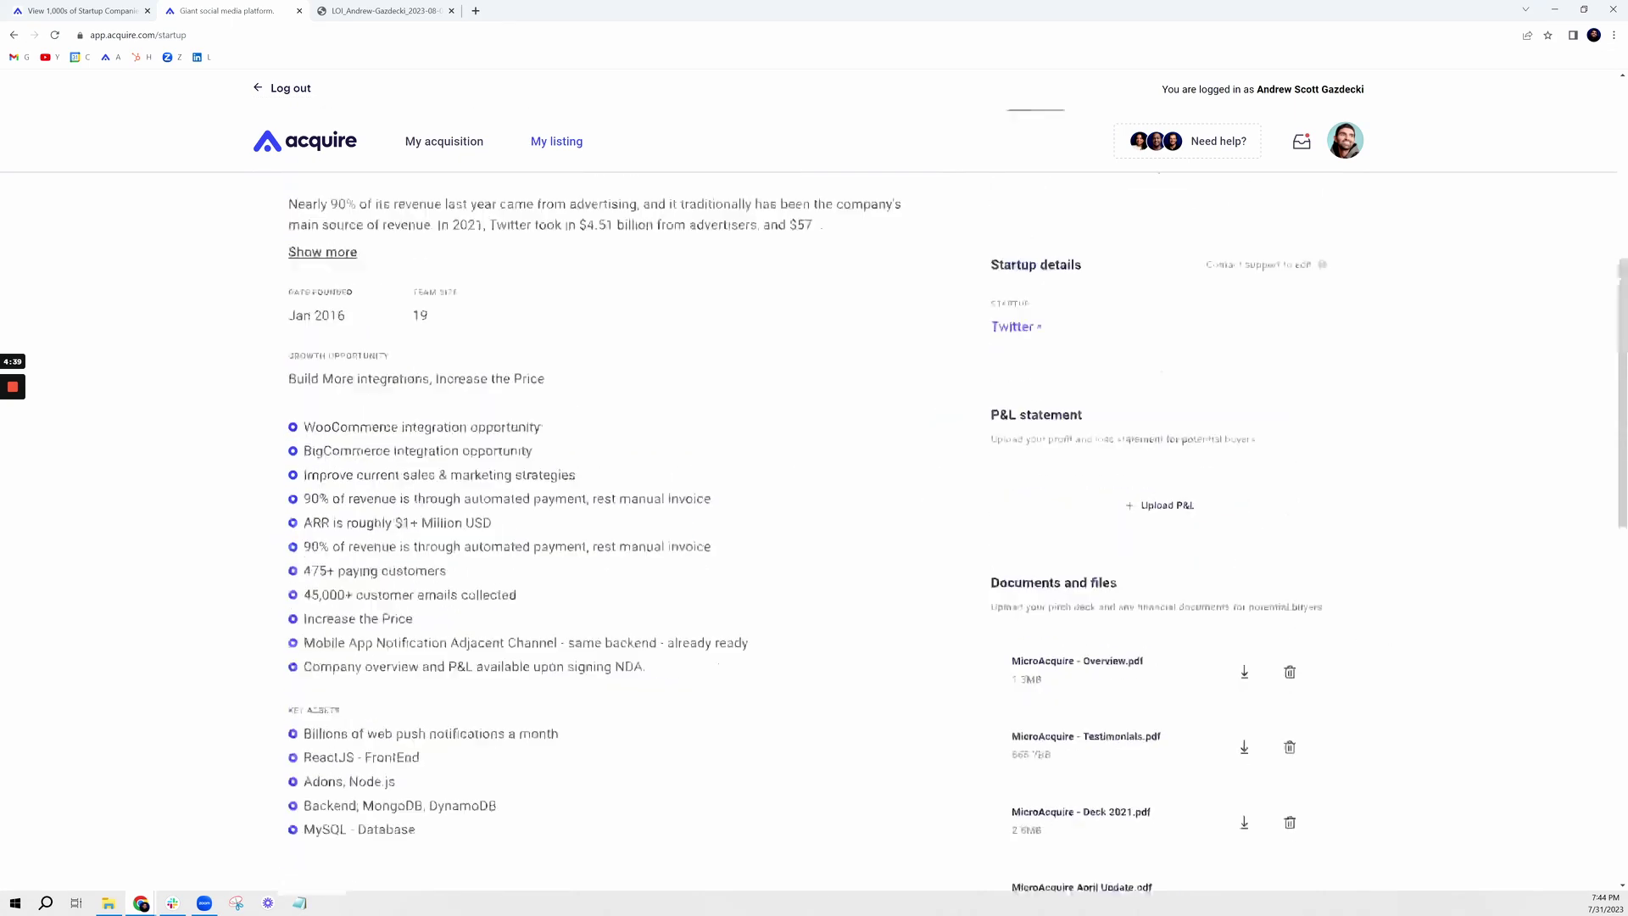
click(13, 386)
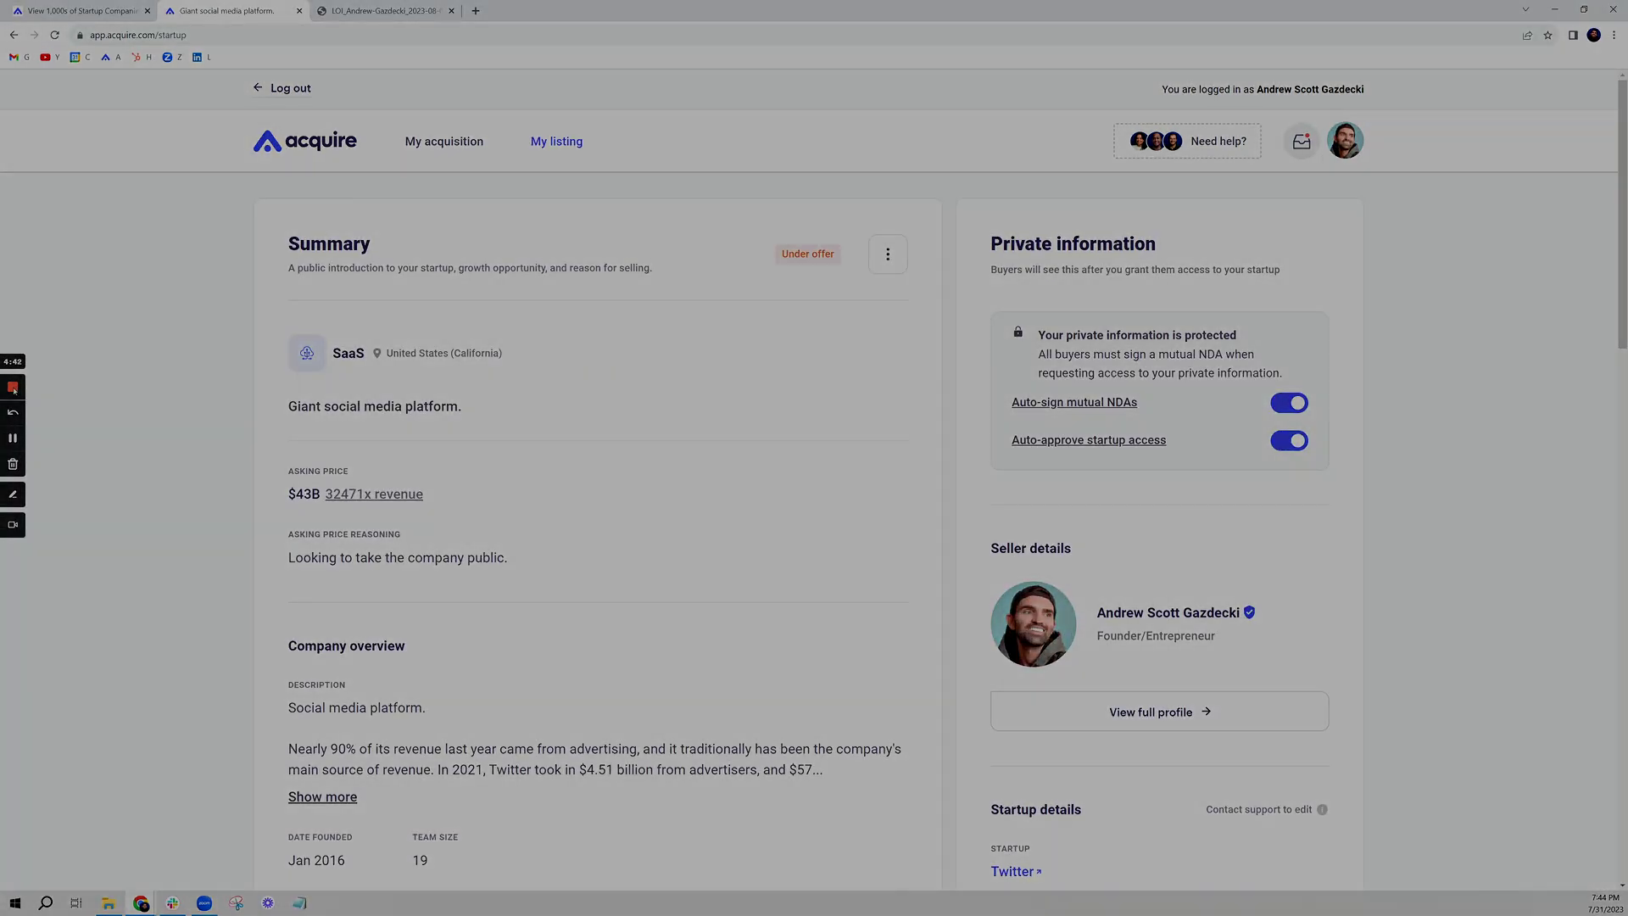